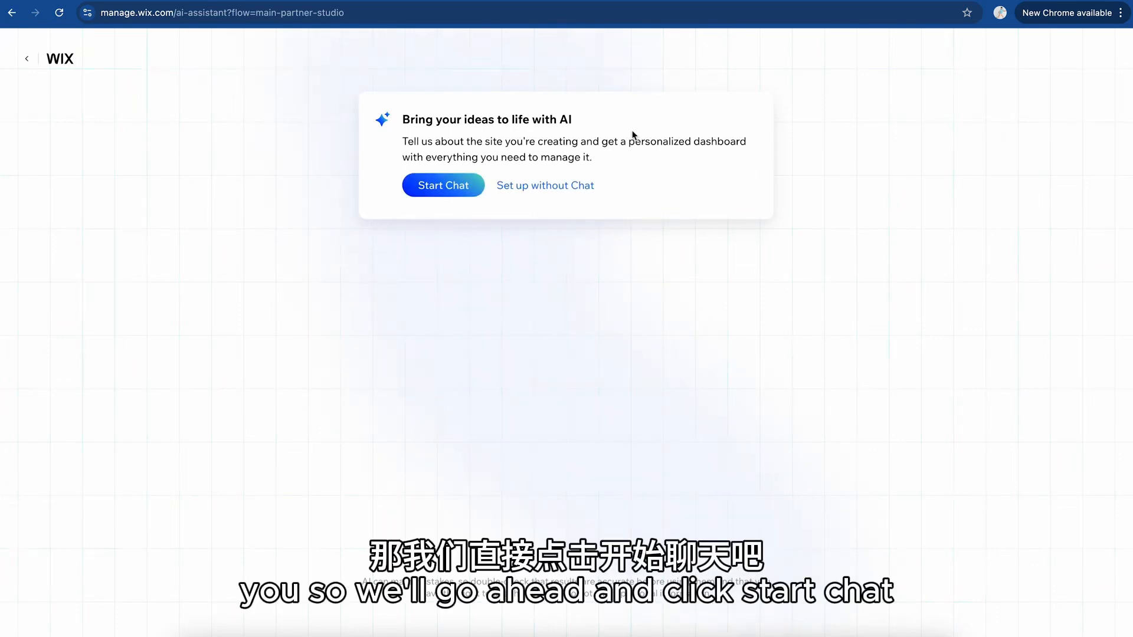
- Start the AI setup chat and describe the site as a personal blog, giving its owner's full name
left_click(449, 185)
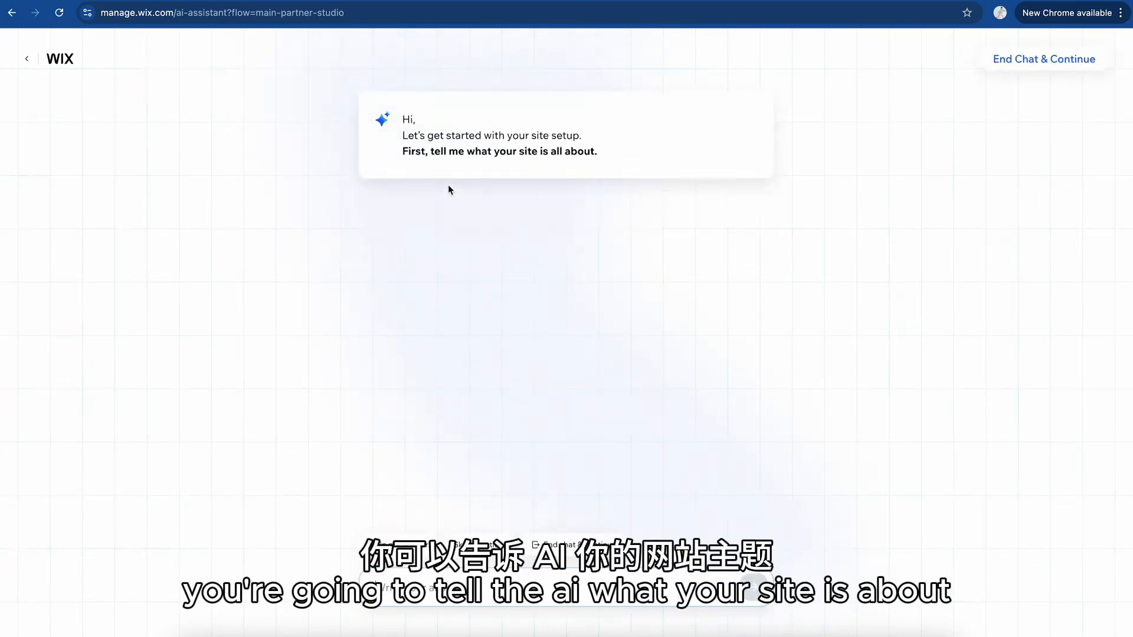
type("This")
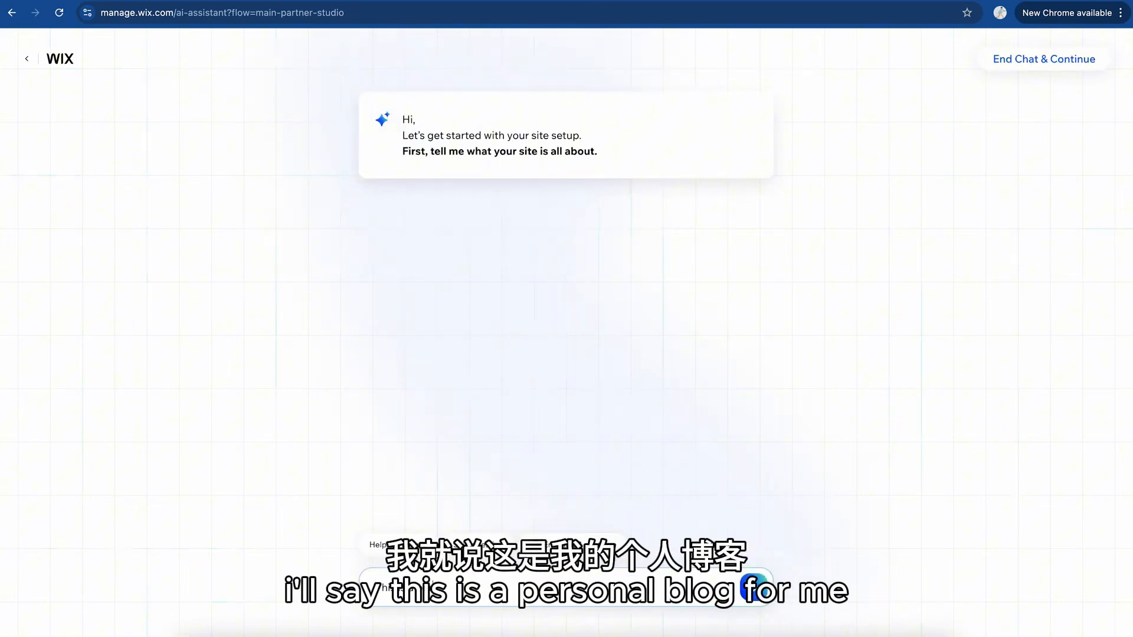
type(" is a personal blog for Charlie Chang")
key("Return")
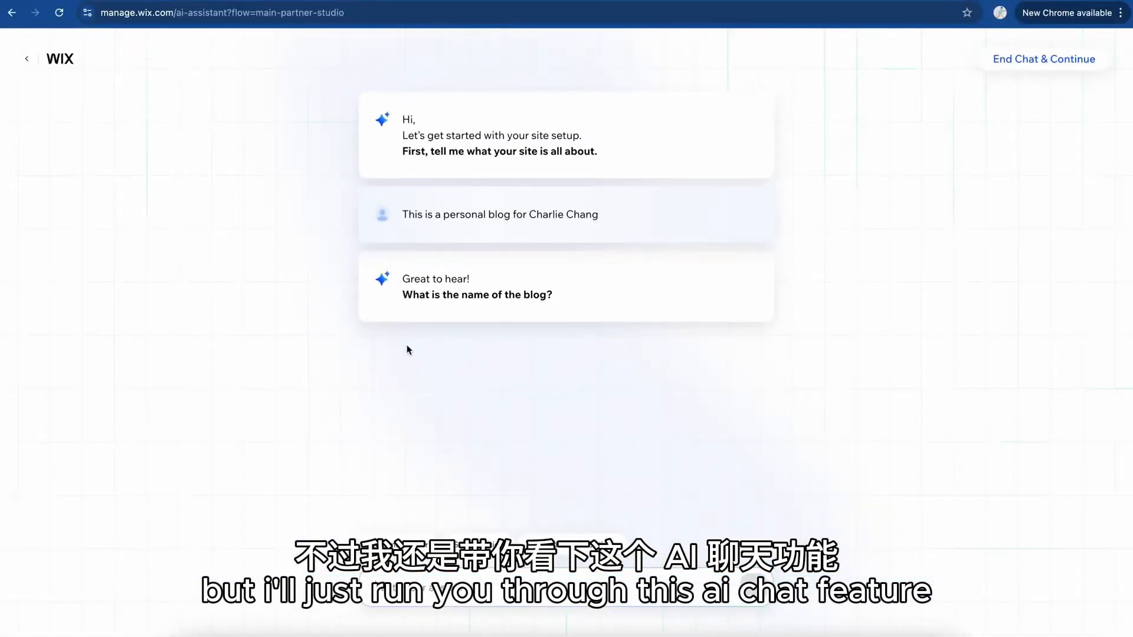
- Answer the blog name question with the owner's full name
type("C")
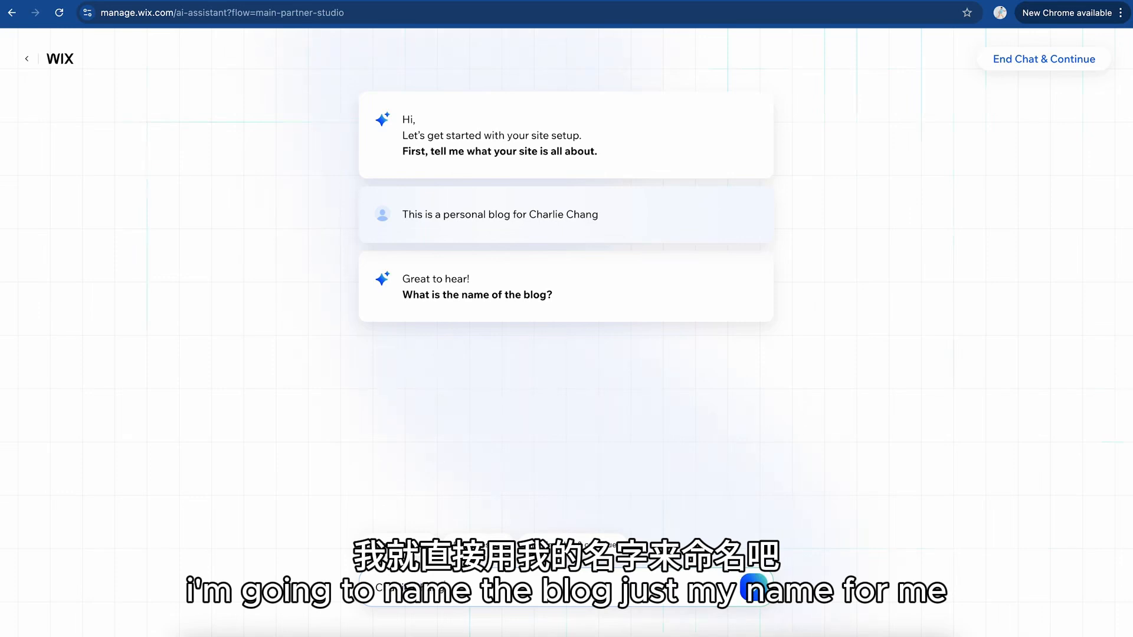
type("harlie Chang")
key("Return")
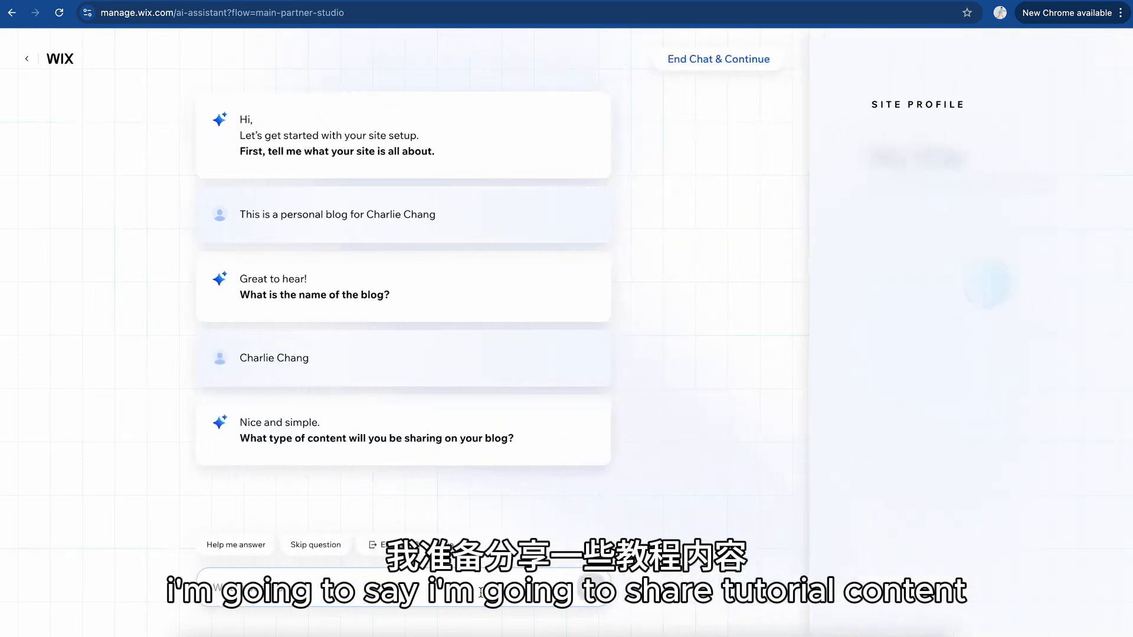
- Describe the blog's content type as "Tutorial content on how to build a website"
type("Tutorial")
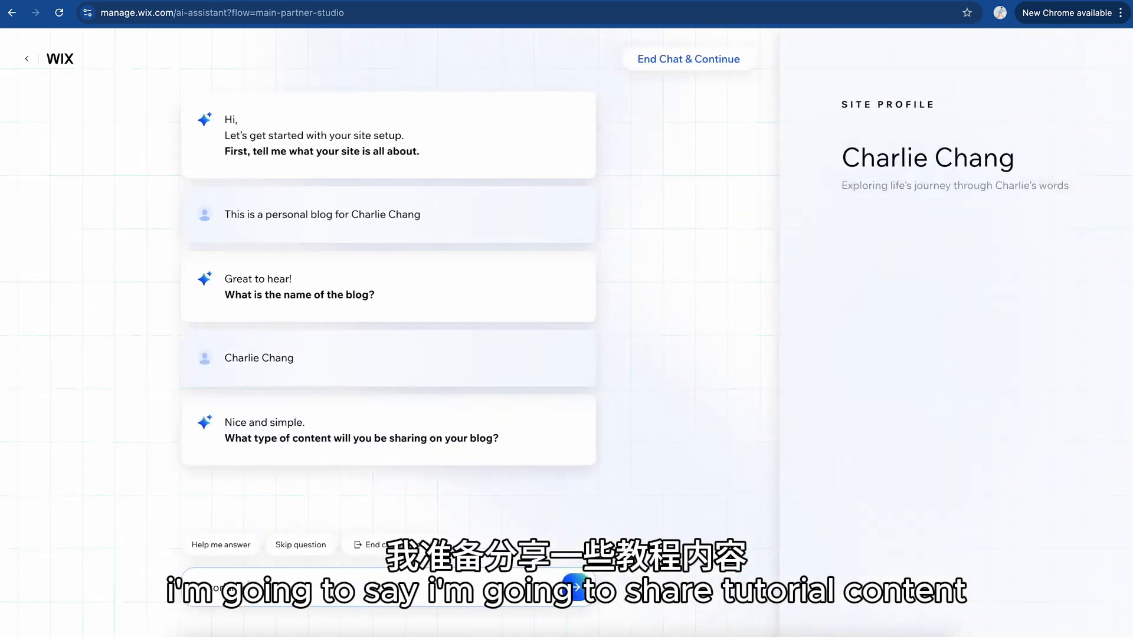
type("content on how to")
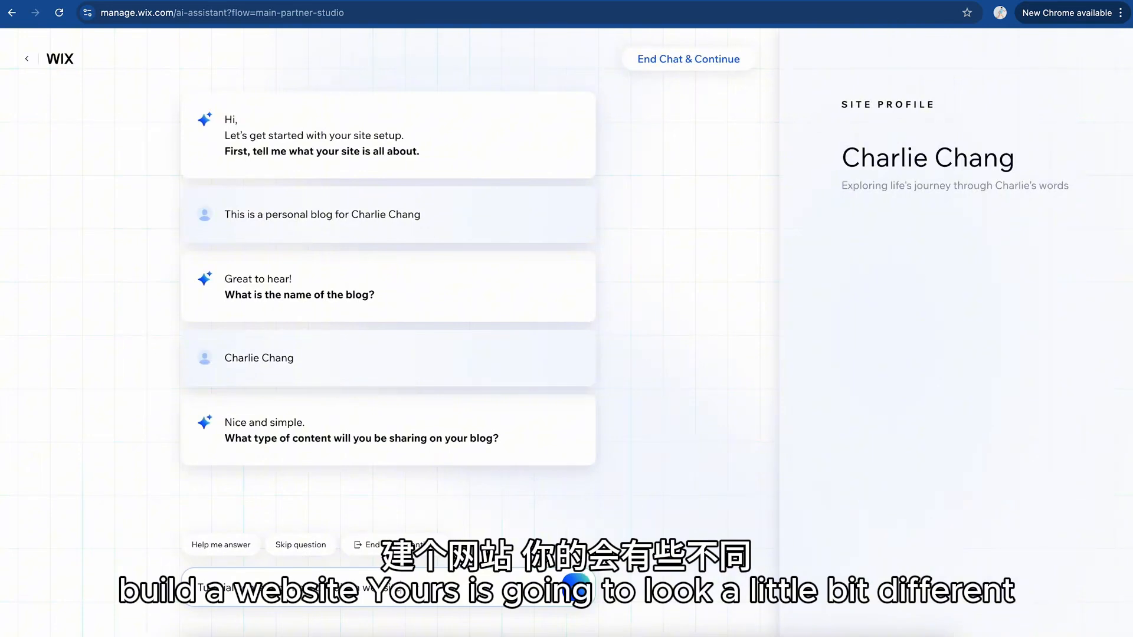
type(" build a website")
key("Return")
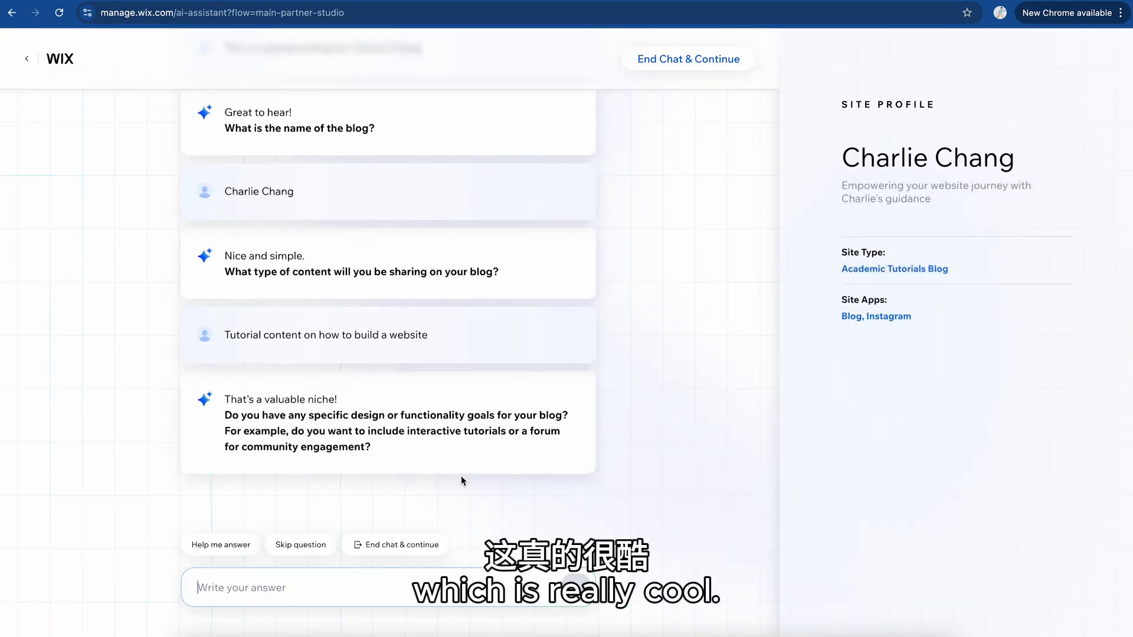
- Answer the design goals question with "I want a blog, about me page, and FAQ" and go to the personalized dashboard
type("I want a blog, about me")
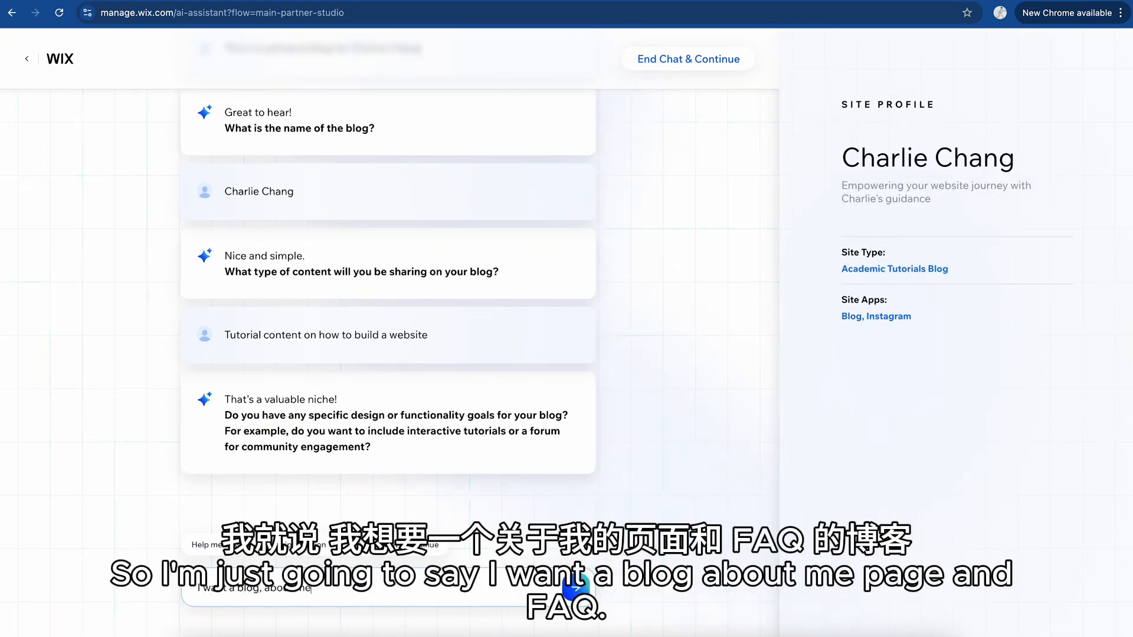
type(" page, and FAQ")
key("Return")
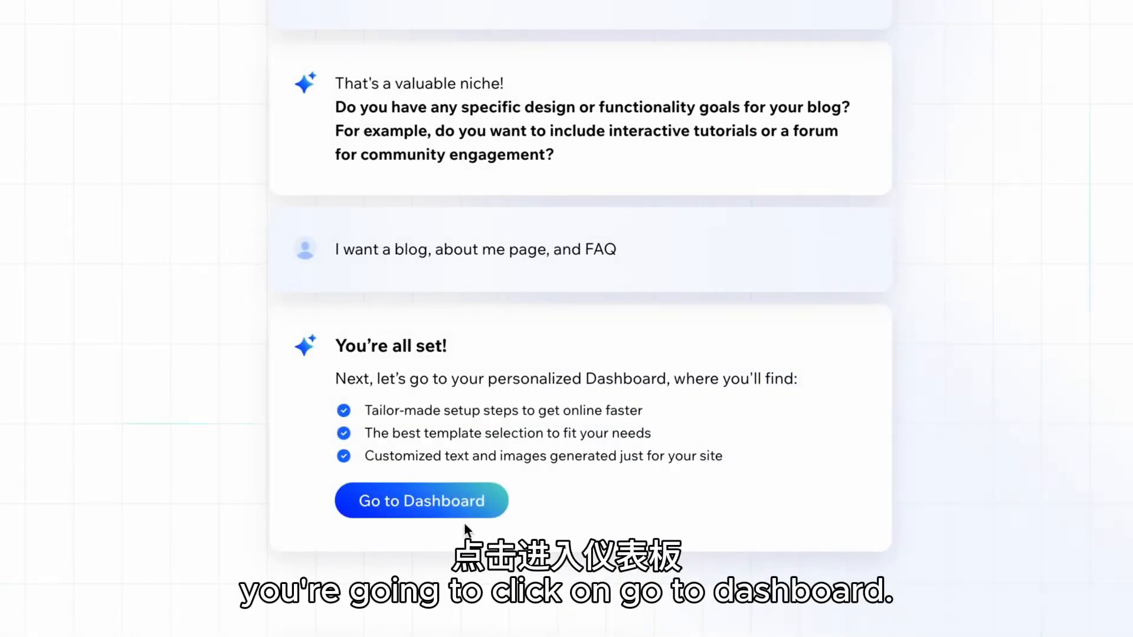
left_click(450, 505)
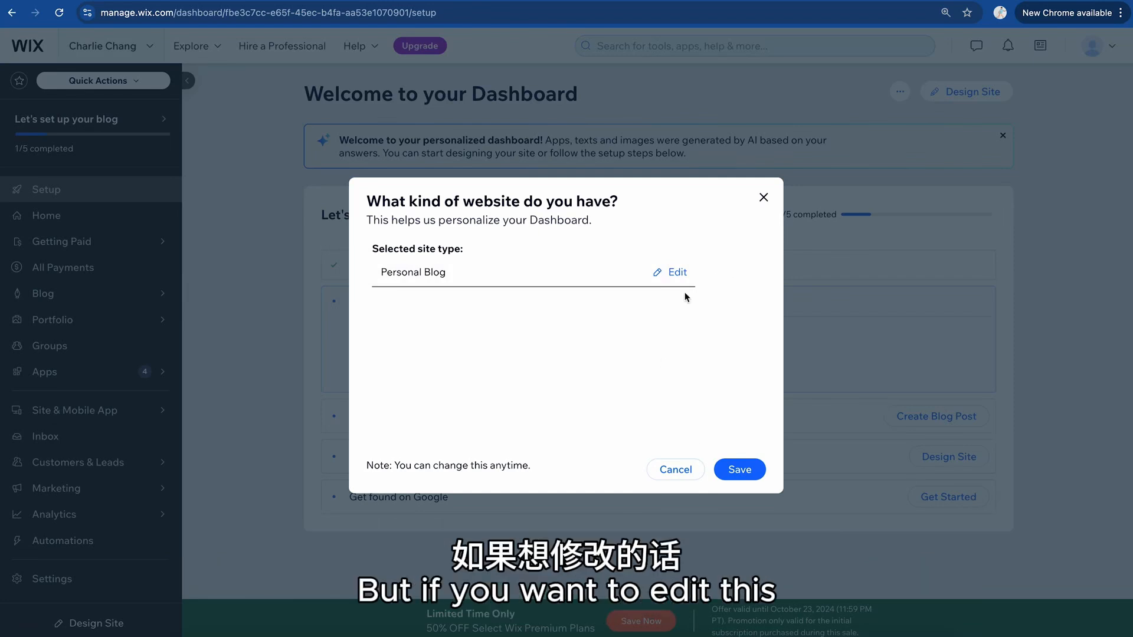
- Check the alternative site types and save the site type as Personal Blog
left_click(677, 273)
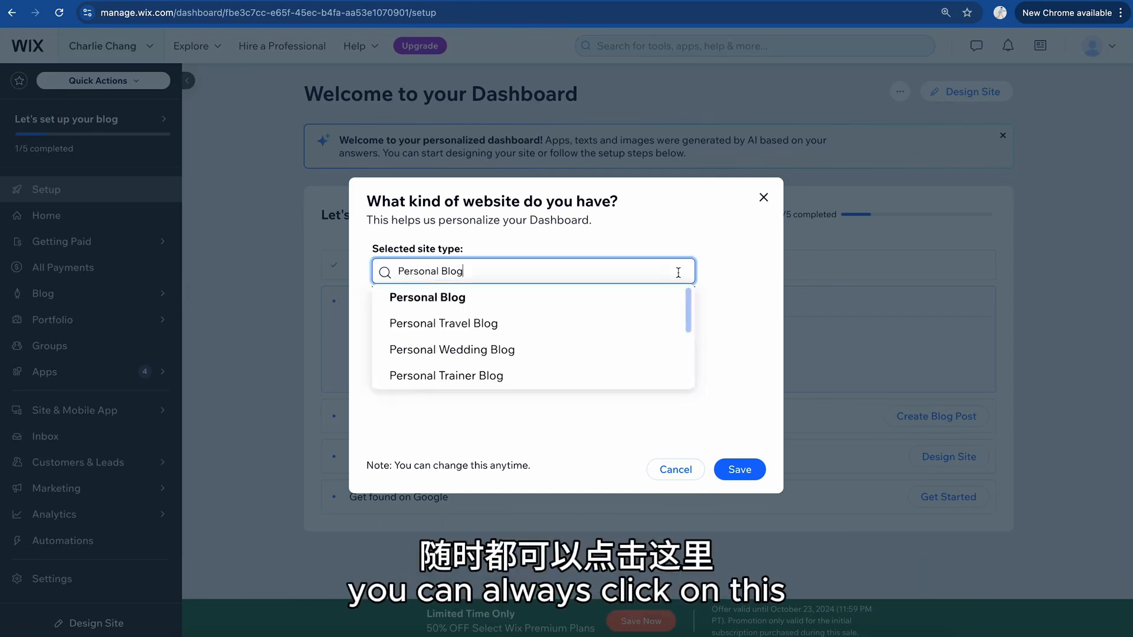
scroll(546, 321, "down", 6)
scroll(549, 321, "down", 3)
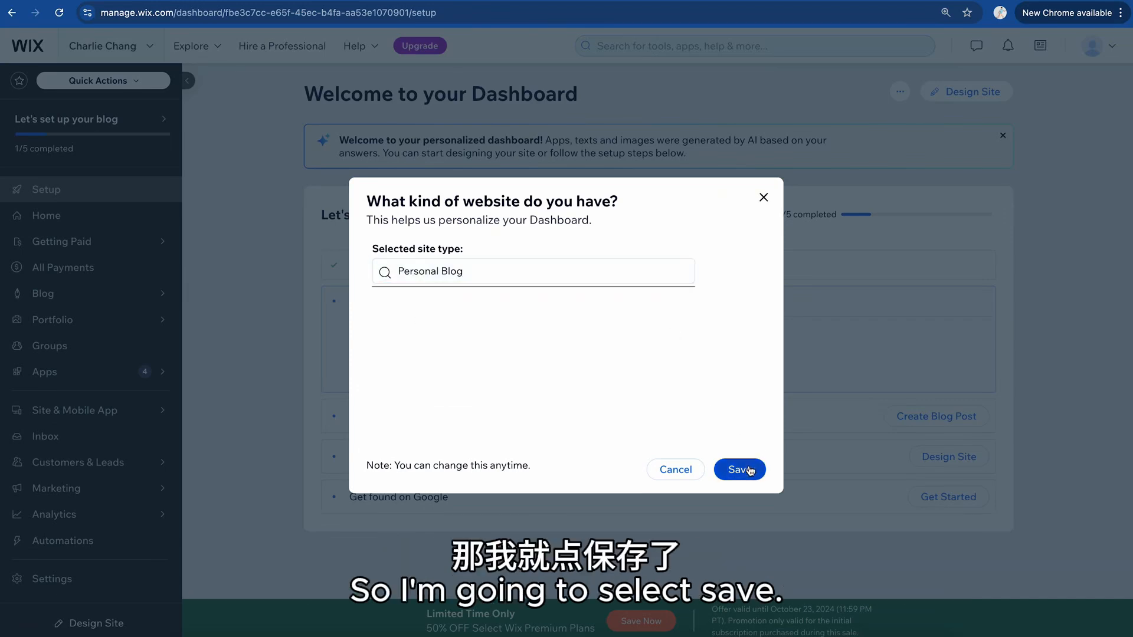
left_click(740, 470)
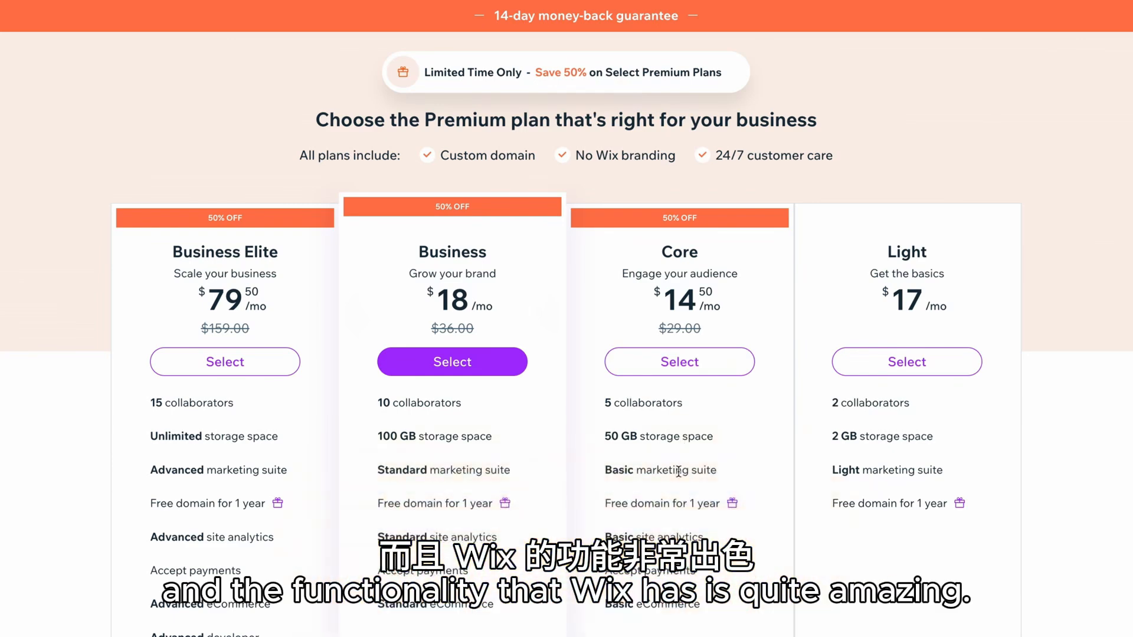
- Look over the Premium plans and the dashboard's Apps, Blog and Portfolio features
scroll(647, 352, "down", 2)
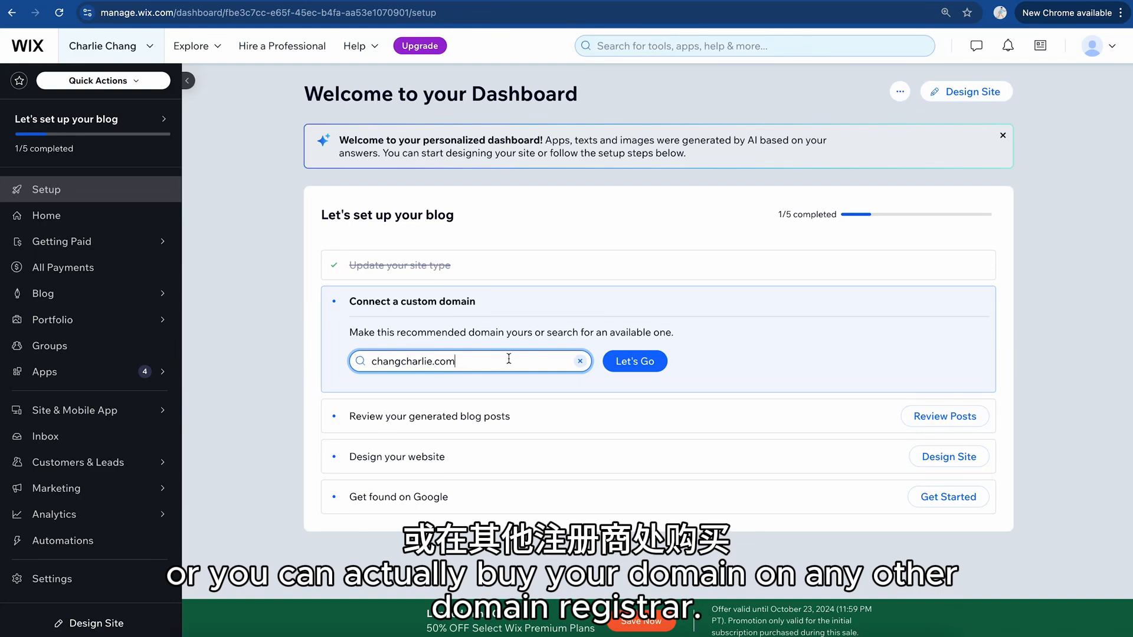
left_click(426, 309)
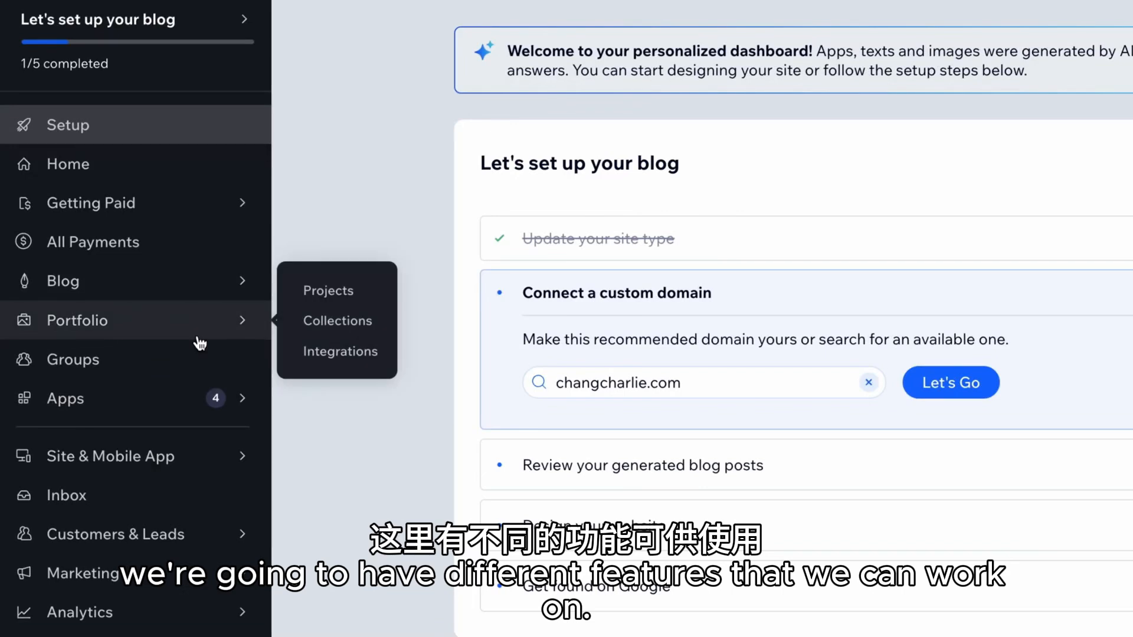
mouse_move(246, 405)
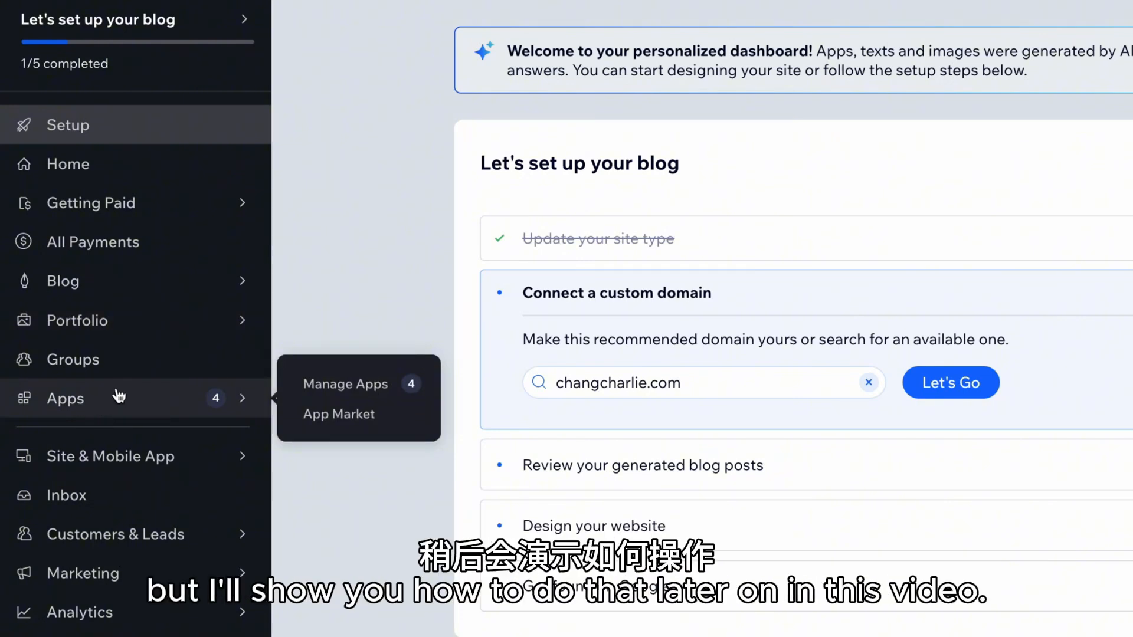
mouse_move(188, 293)
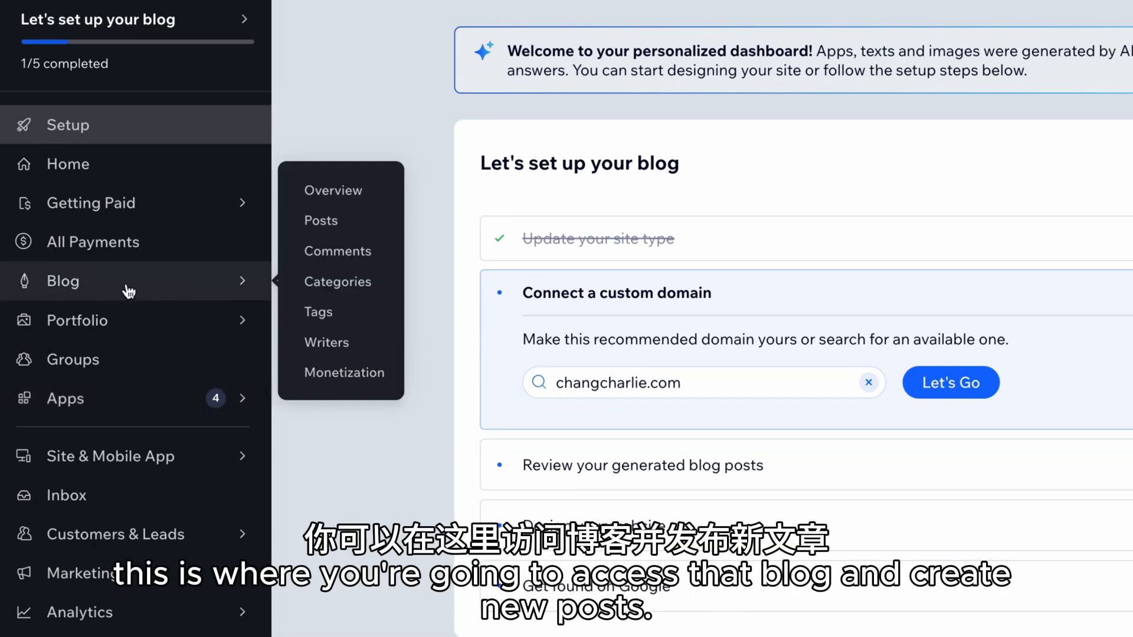
mouse_move(136, 322)
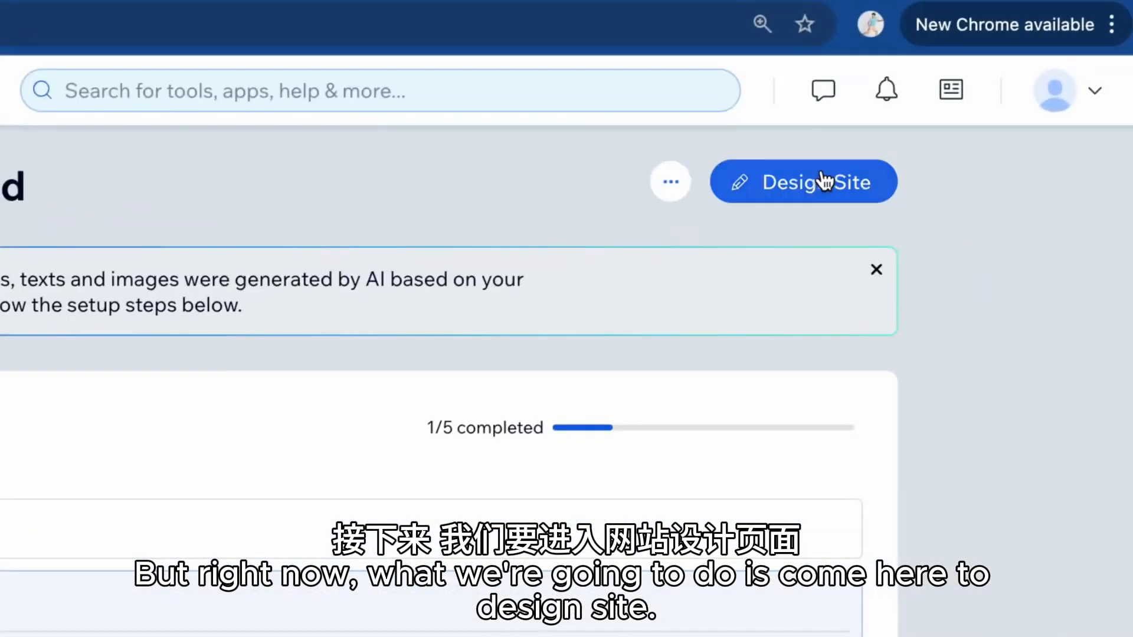
- Start designing the site and choose to customize a ready-made template
left_click(829, 184)
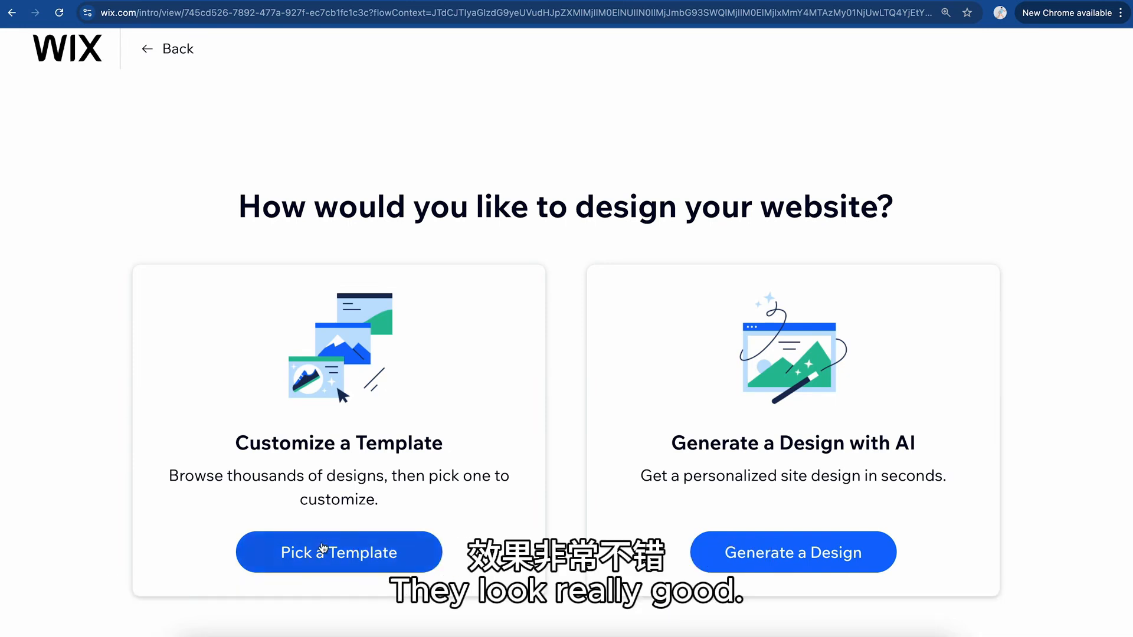
left_click(323, 550)
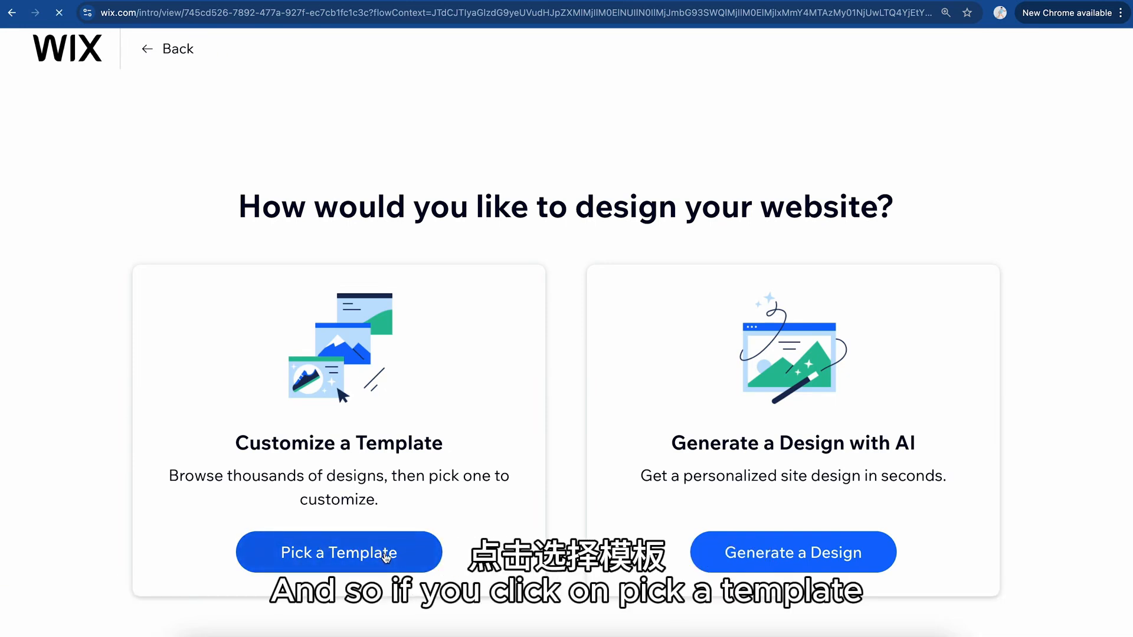
- Browse the website templates suggested for Personal Blog
scroll(566, 360, "down", 3)
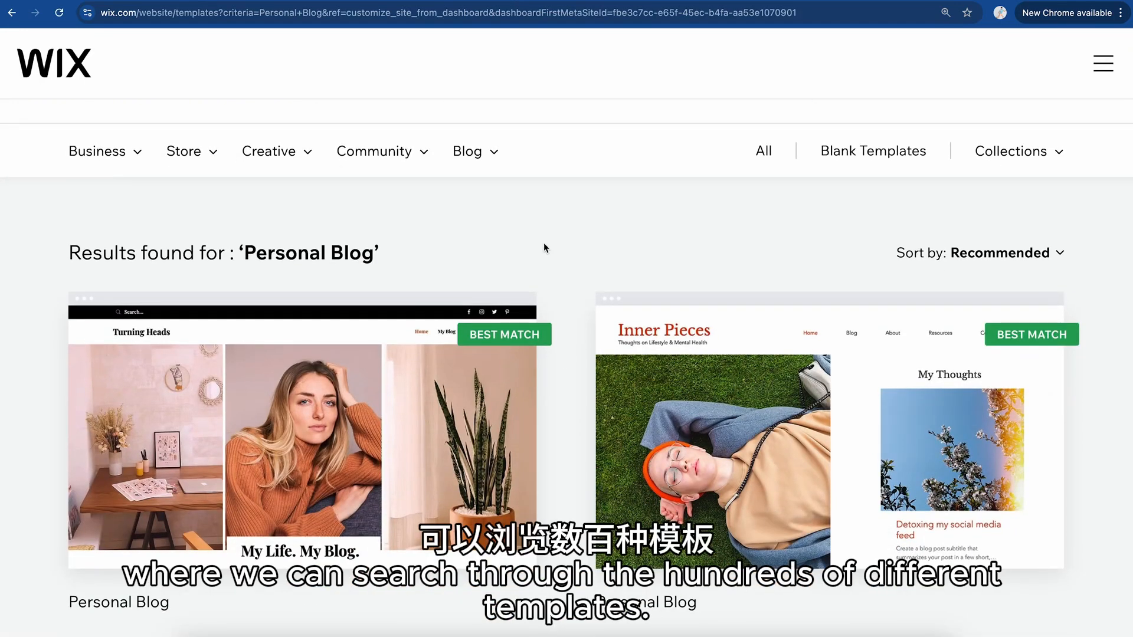
scroll(543, 243, "down", 2)
scroll(635, 206, "up", 1)
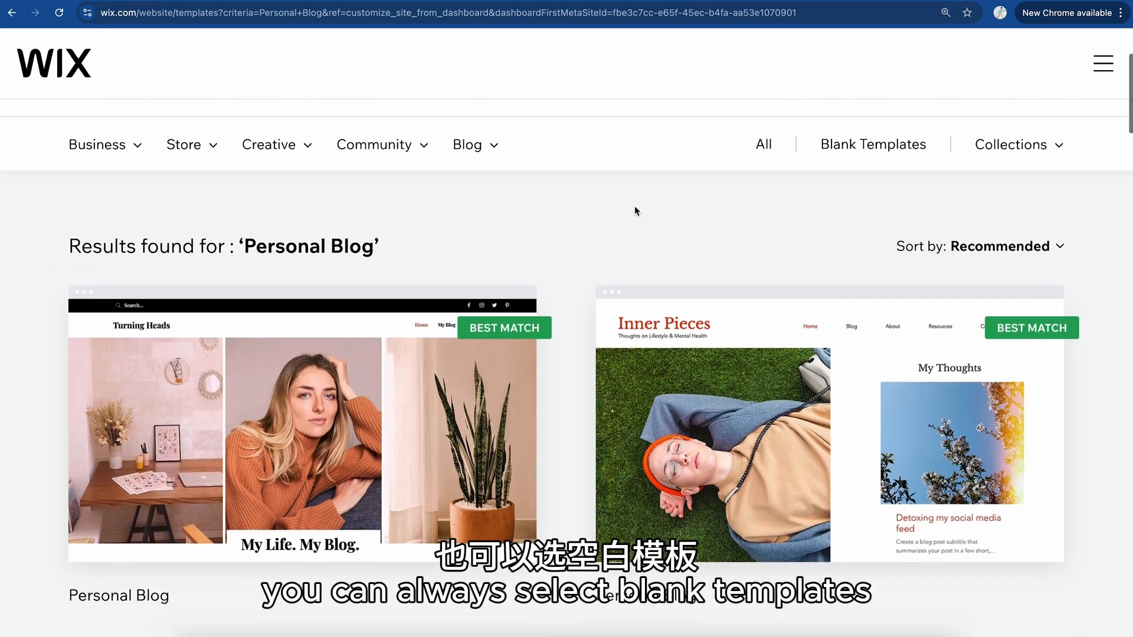
scroll(634, 211, "up", 2)
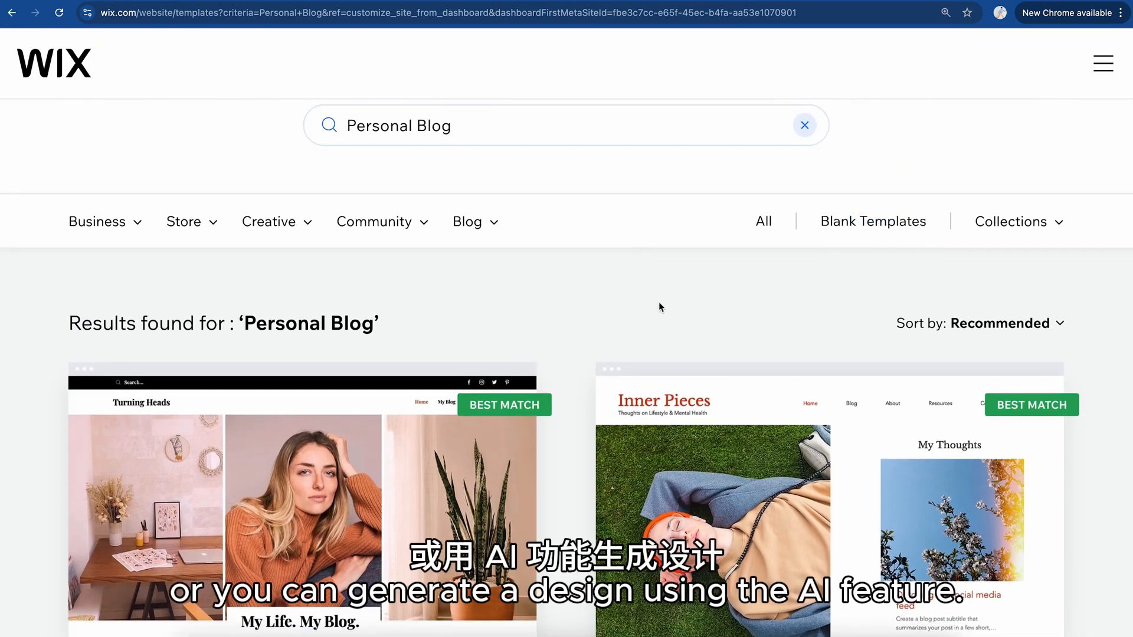
scroll(659, 302, "down", 5)
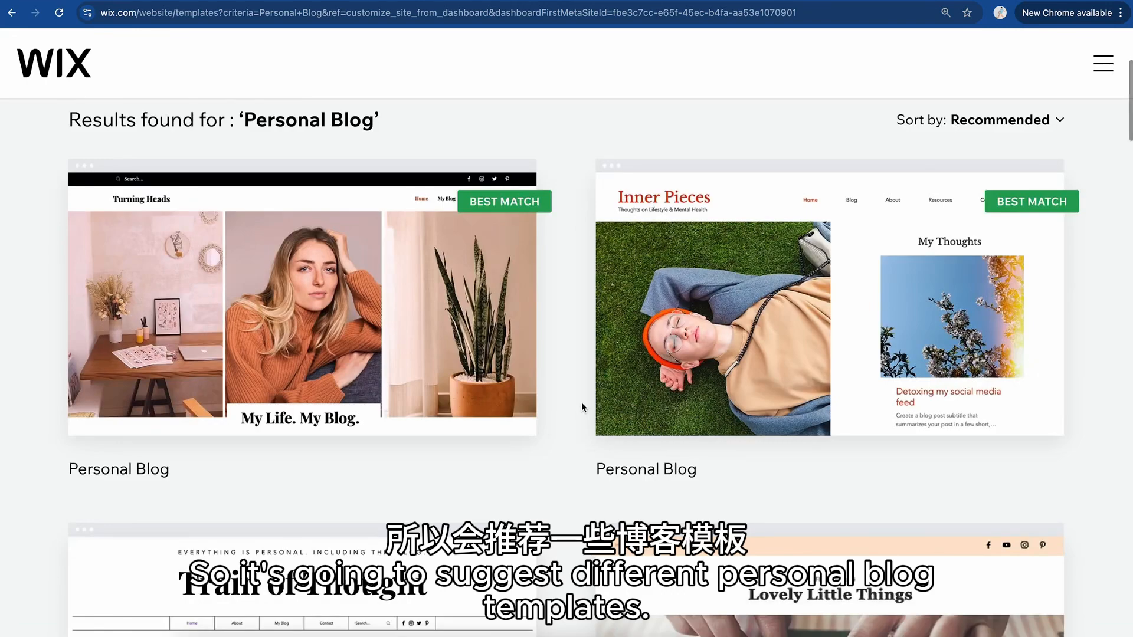
scroll(582, 402, "down", 4)
scroll(581, 401, "down", 3)
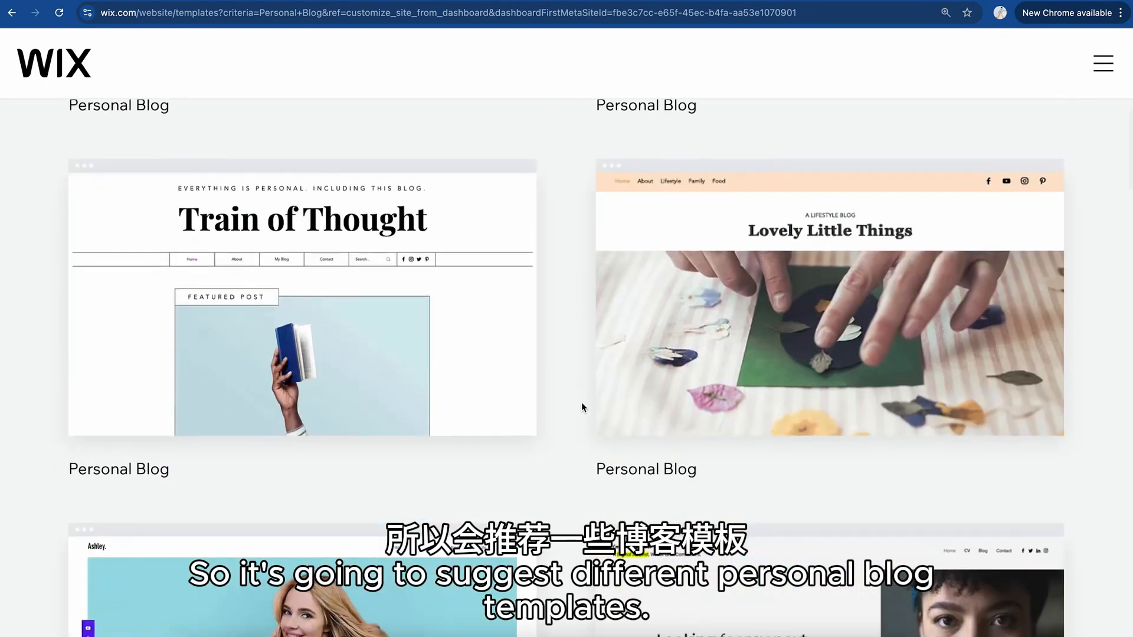
scroll(582, 401, "down", 1)
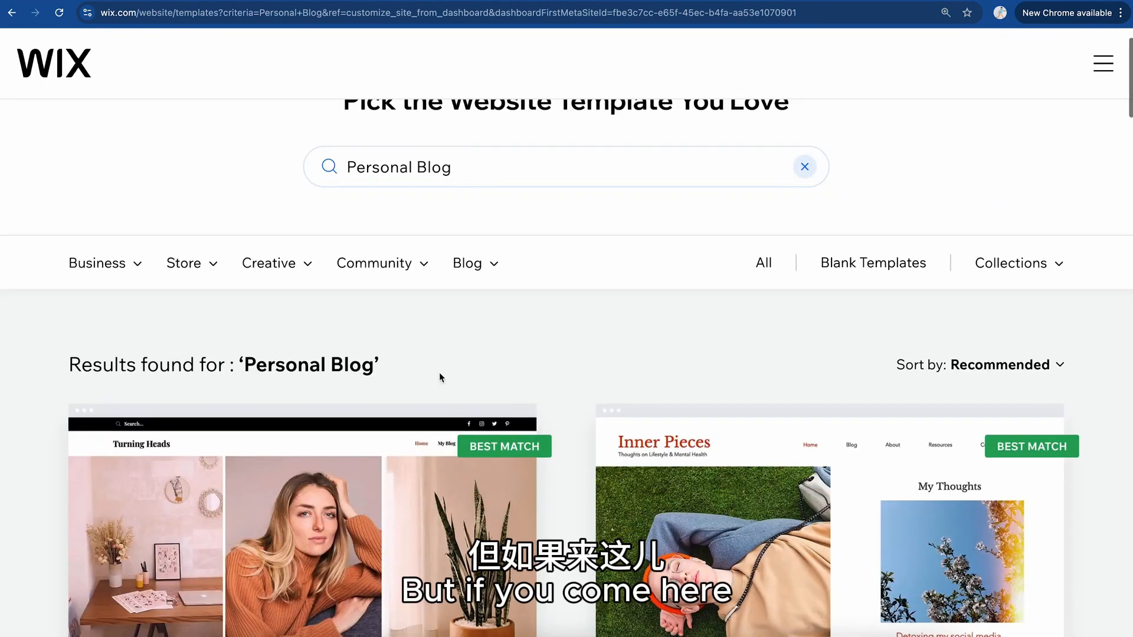
- View the Consulting & Coaching business templates and return to the Personal Blog results
mouse_move(120, 272)
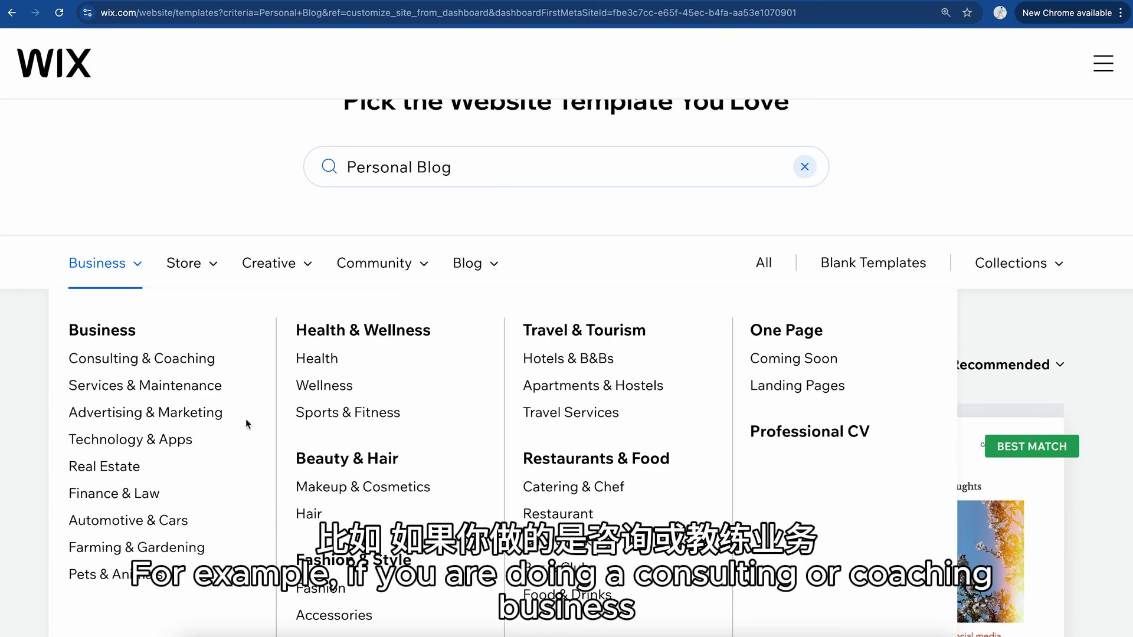
left_click(193, 369)
scroll(562, 438, "down", 7)
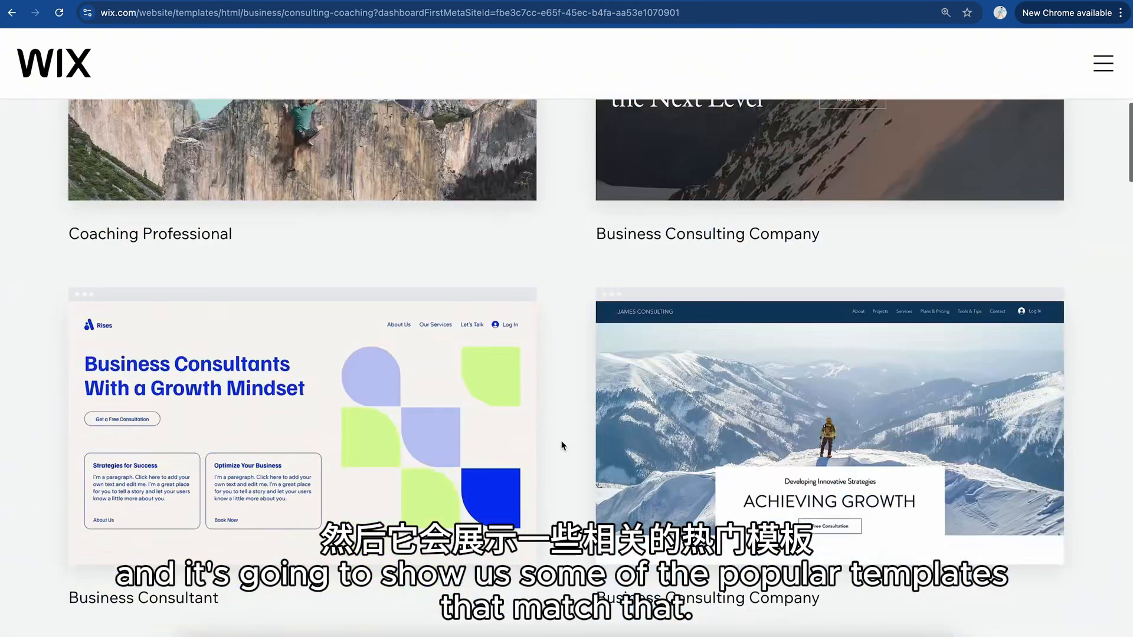
scroll(563, 446, "up", 8)
left_click(11, 13)
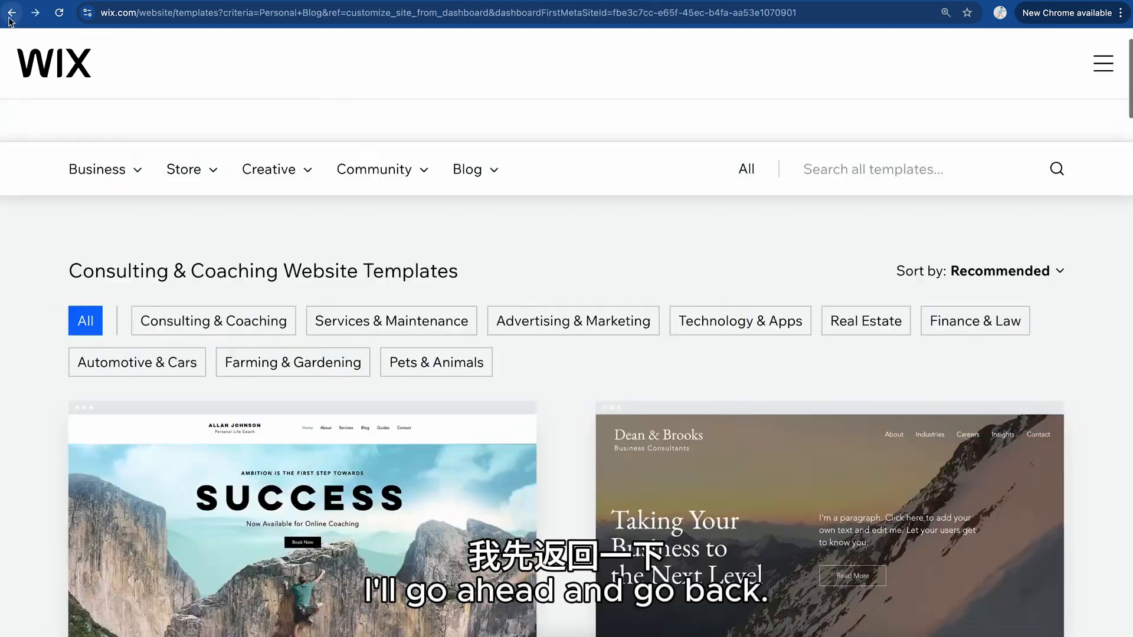
- Examine the Creative and Store template categories, and look through the Personal Blog templates again
mouse_move(289, 260)
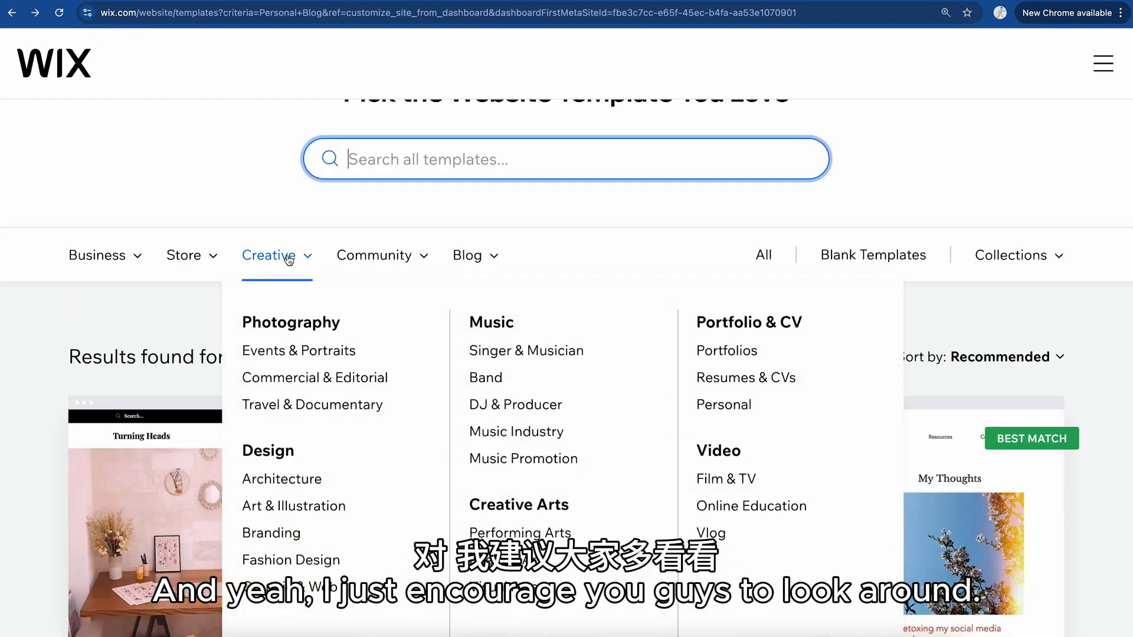
mouse_move(190, 261)
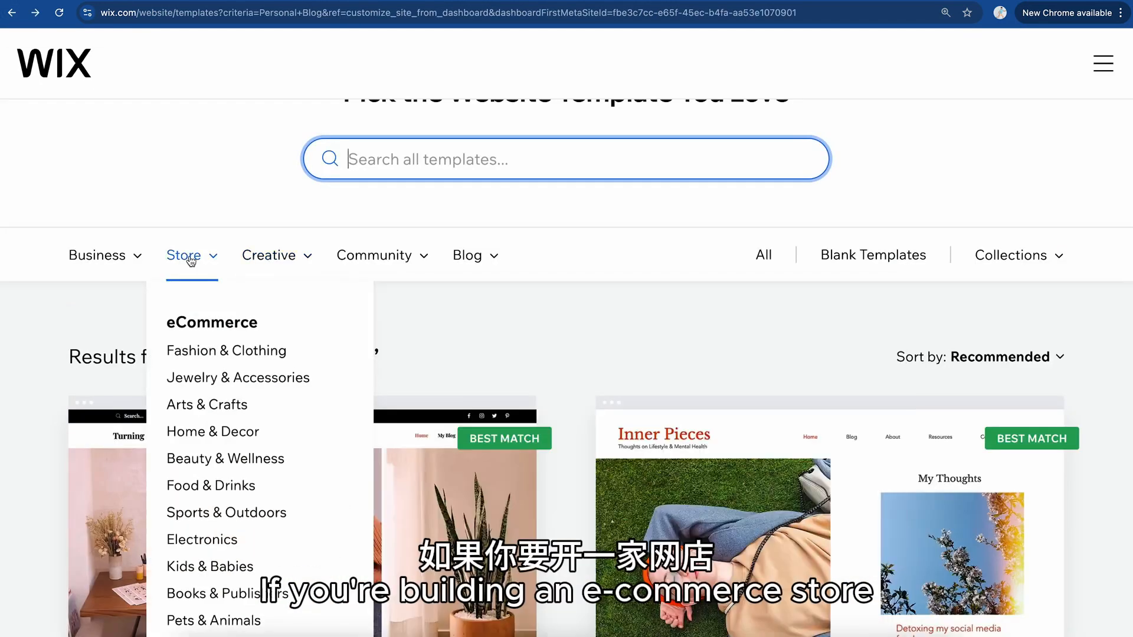
scroll(263, 432, "down", 2)
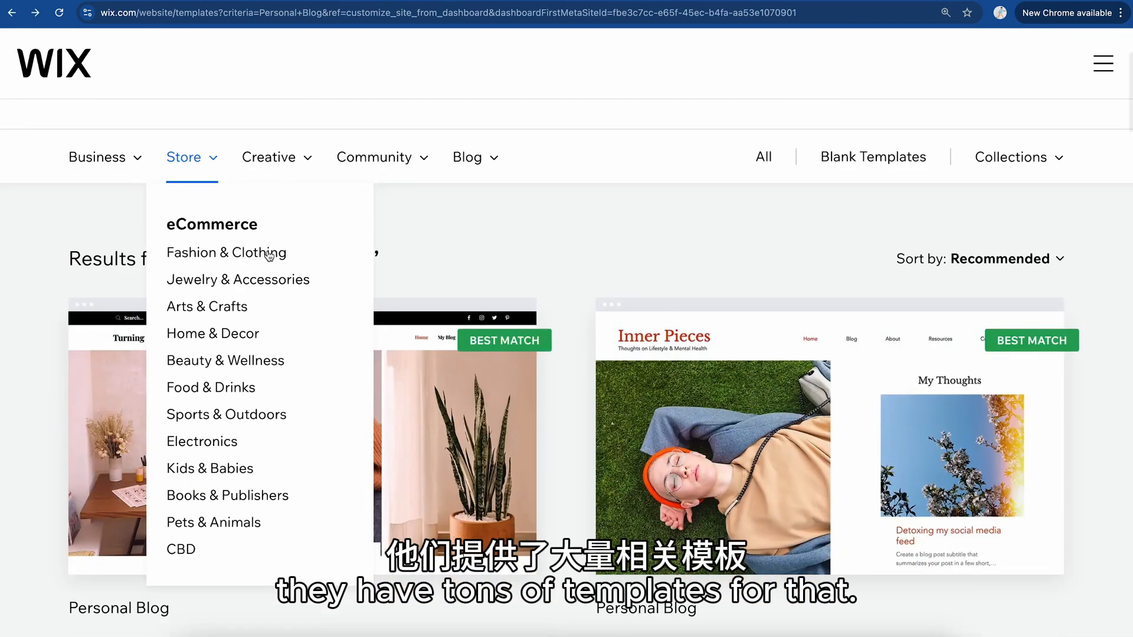
mouse_move(284, 164)
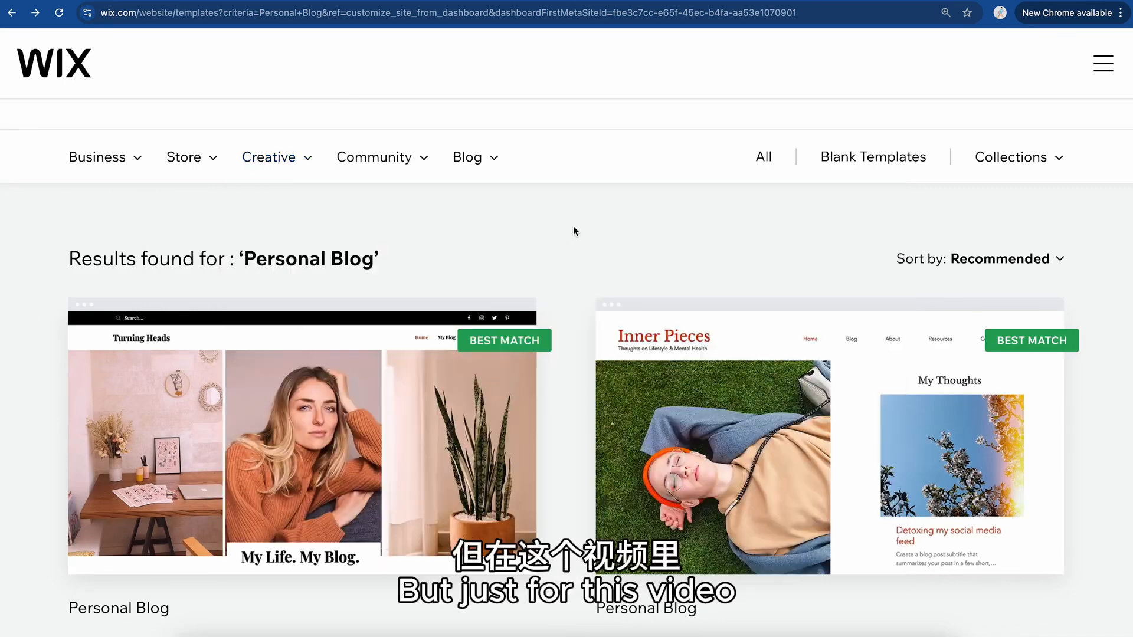
scroll(574, 230, "down", 4)
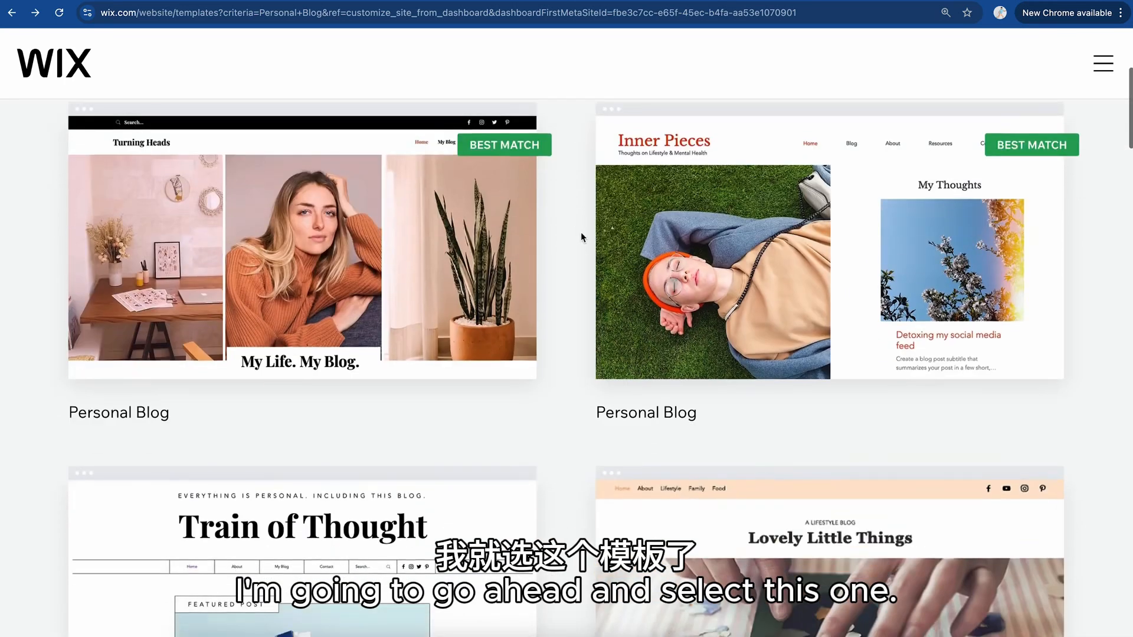
- Preview the Turning Heads personal blog template and open it for editing
mouse_move(426, 230)
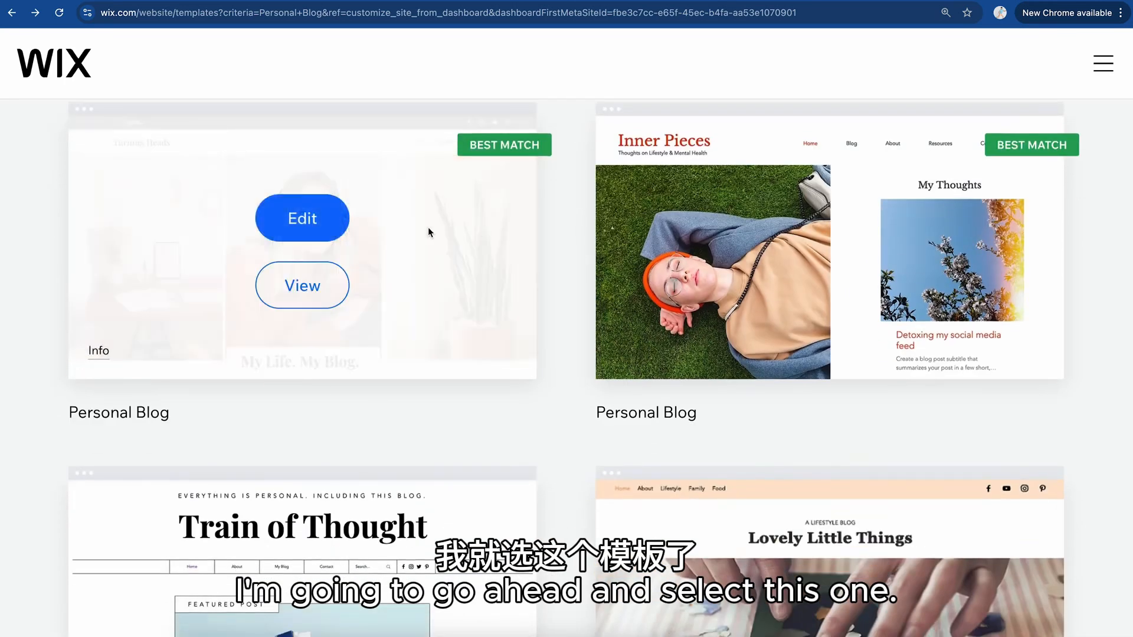
left_click(305, 285)
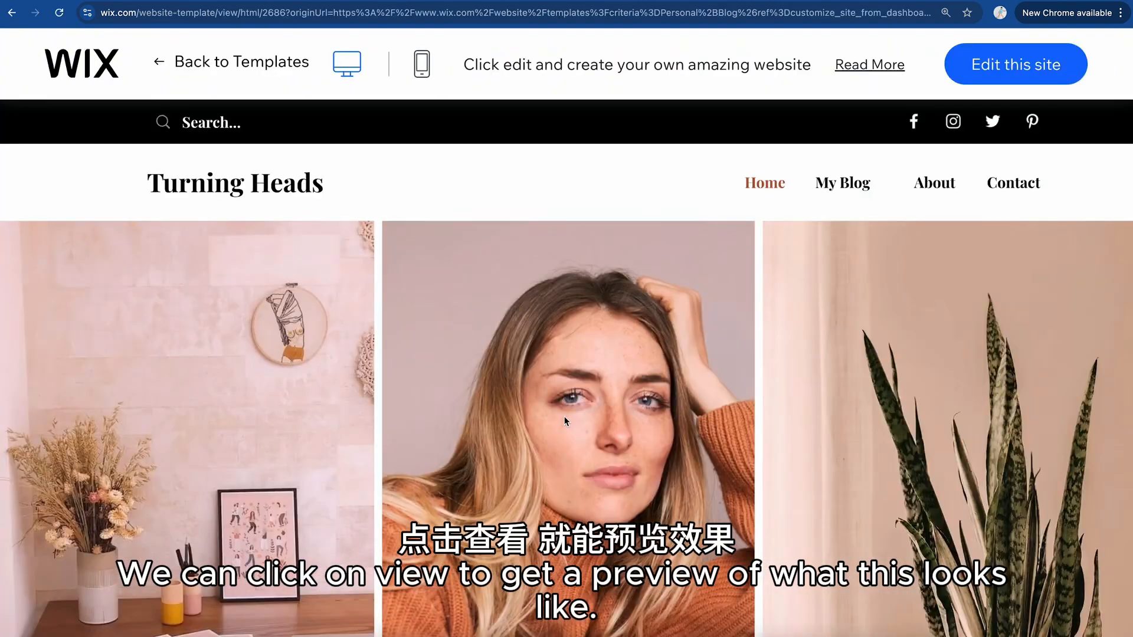
scroll(670, 285, "down", 10)
scroll(645, 335, "up", 10)
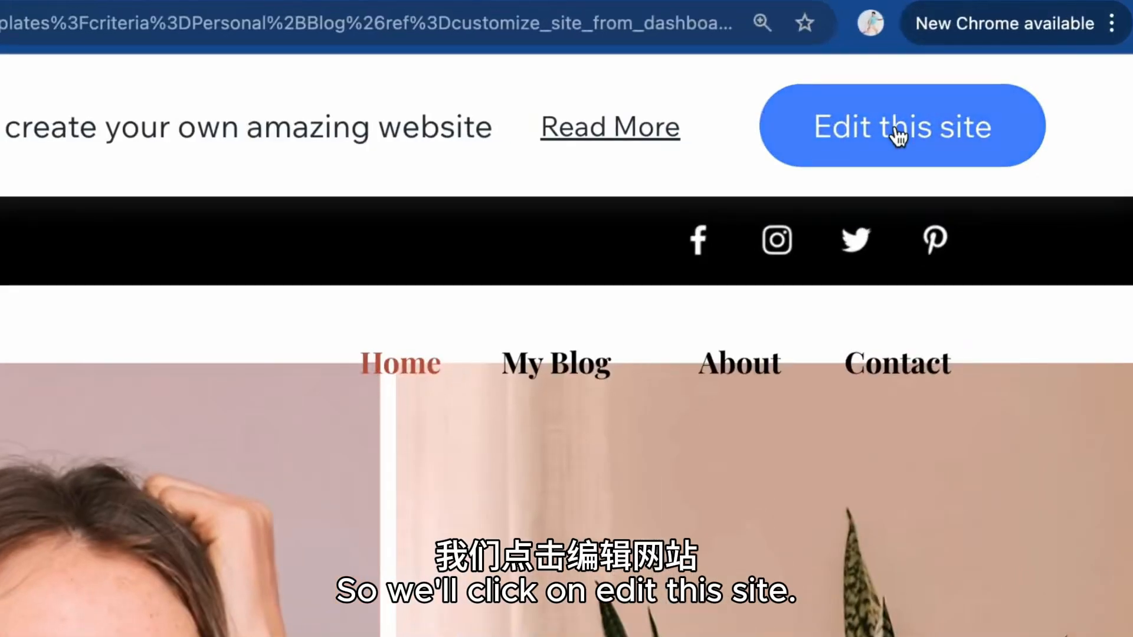
left_click(898, 137)
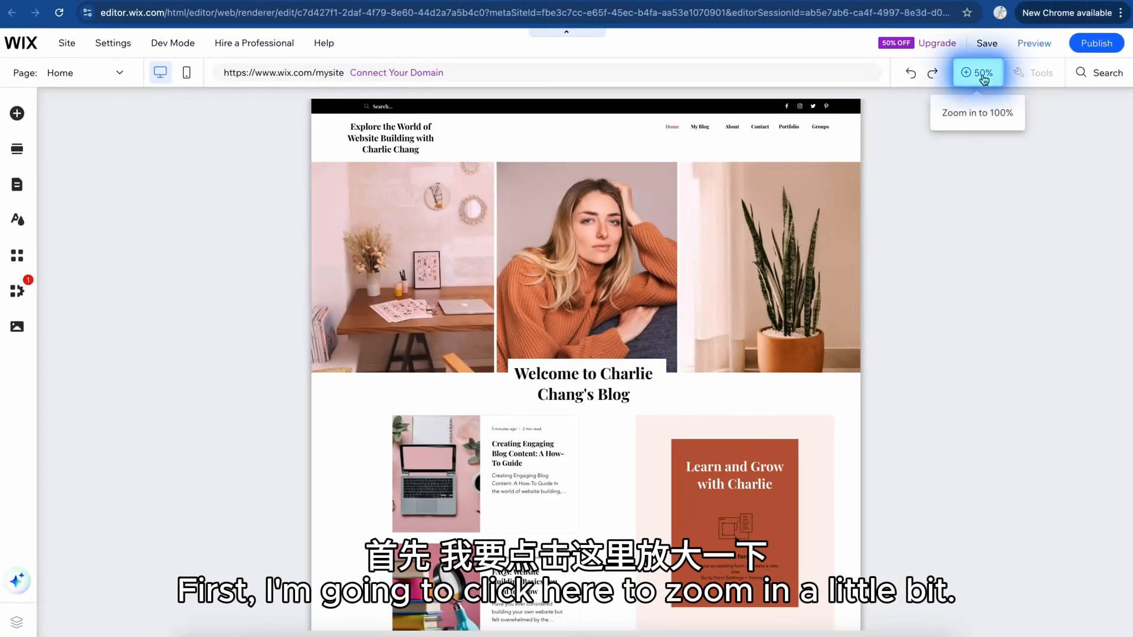
- Set the editor zoom to 100% and view the text settings of the site title in the header
left_click(973, 72)
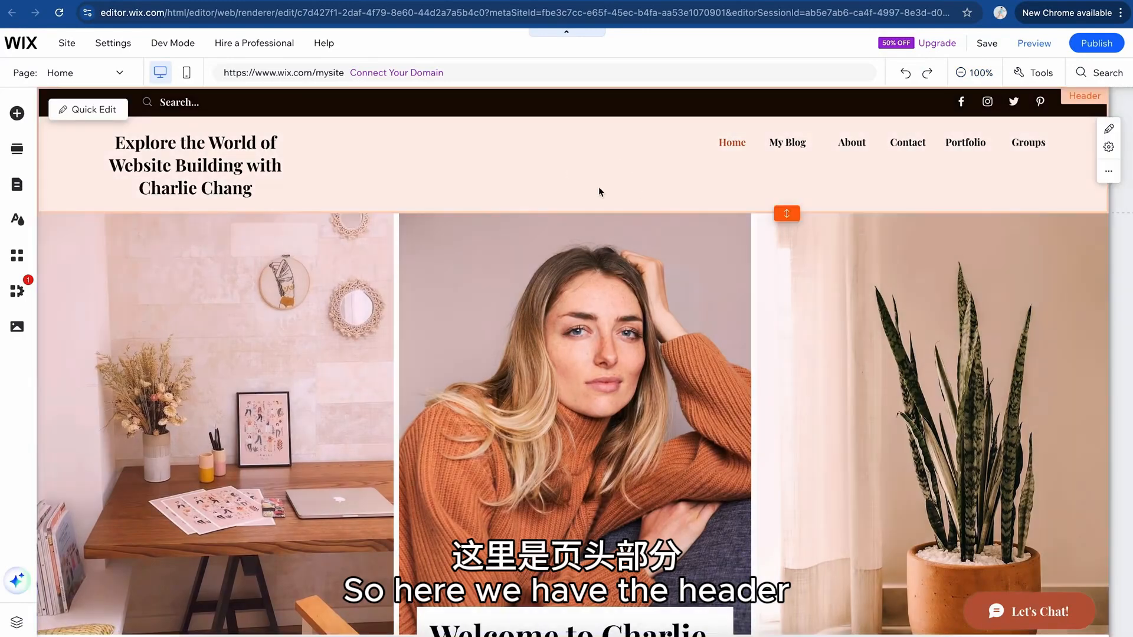
scroll(584, 158, "down", 20)
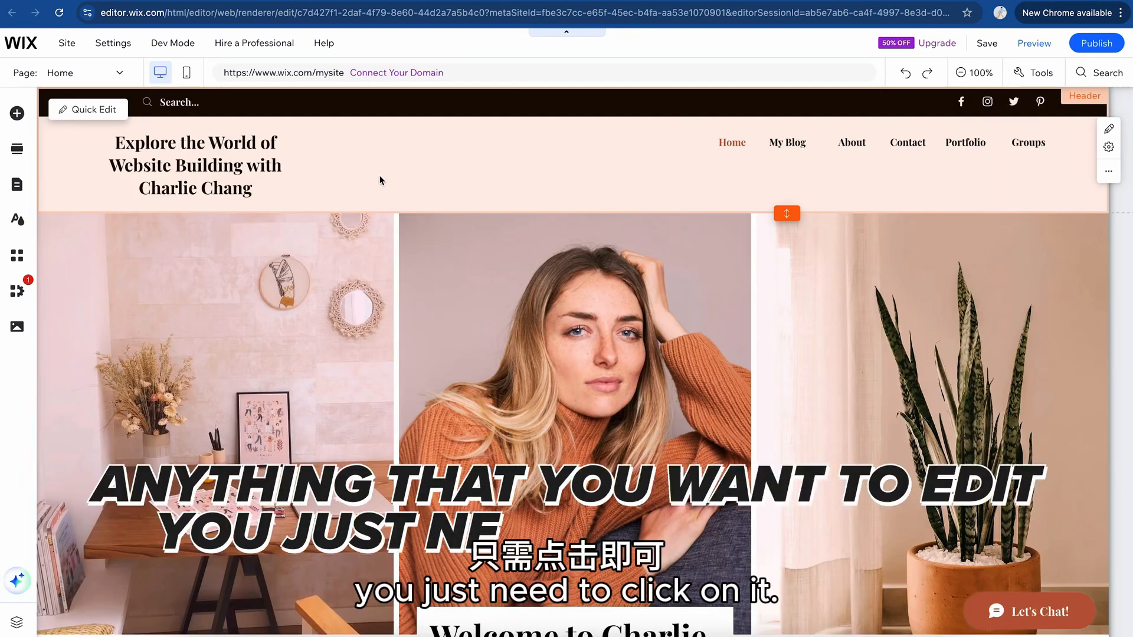
left_click(205, 168)
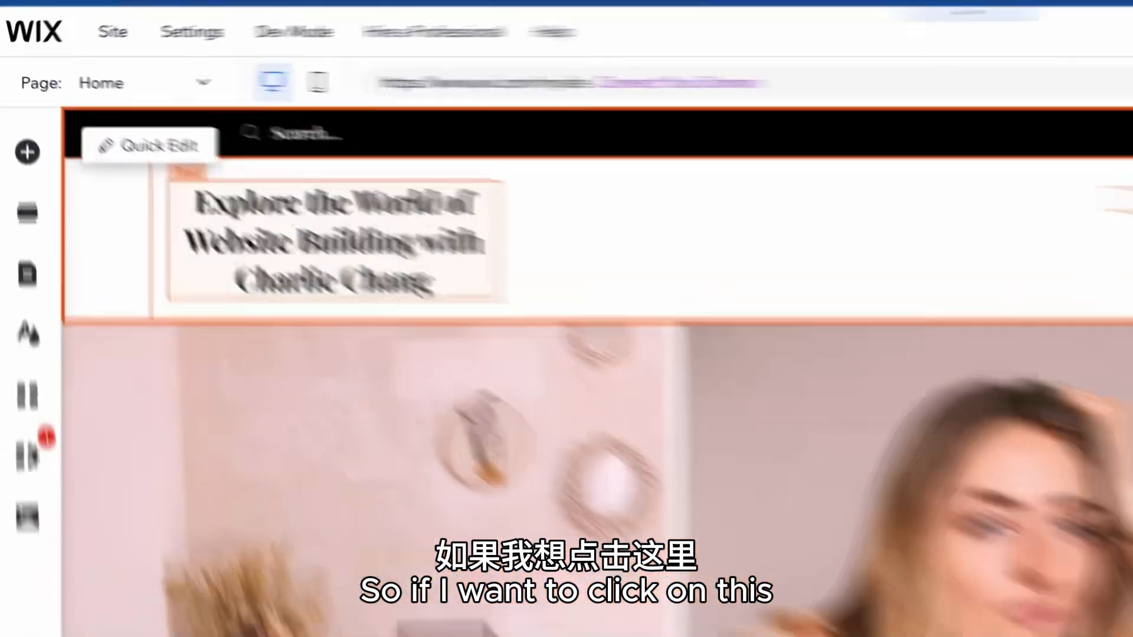
left_click(247, 168)
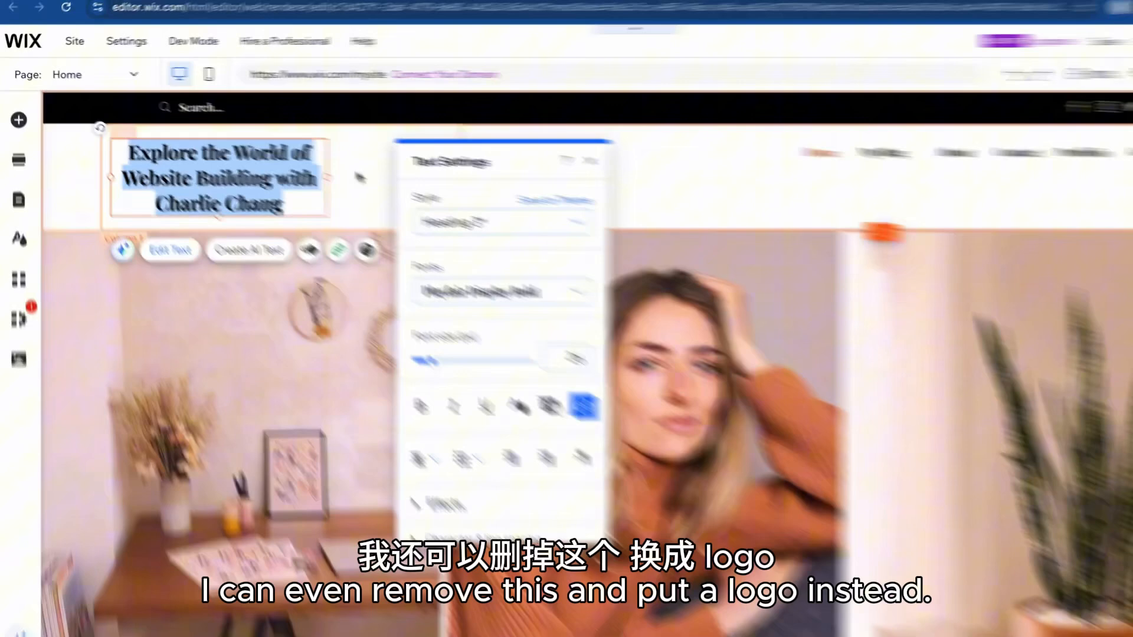
left_click(635, 270)
- Try the 25-25-50 and 20-20-60 column proportions on the Welcome strip and restore the equal layout
scroll(607, 391, "down", 2)
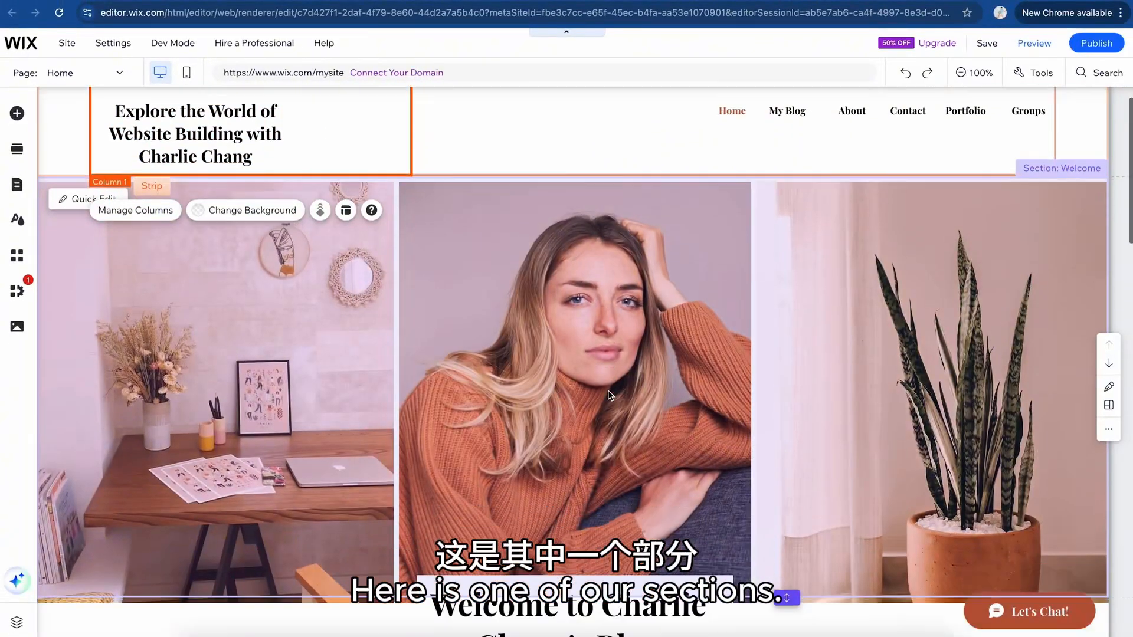
scroll(571, 302, "up", 1)
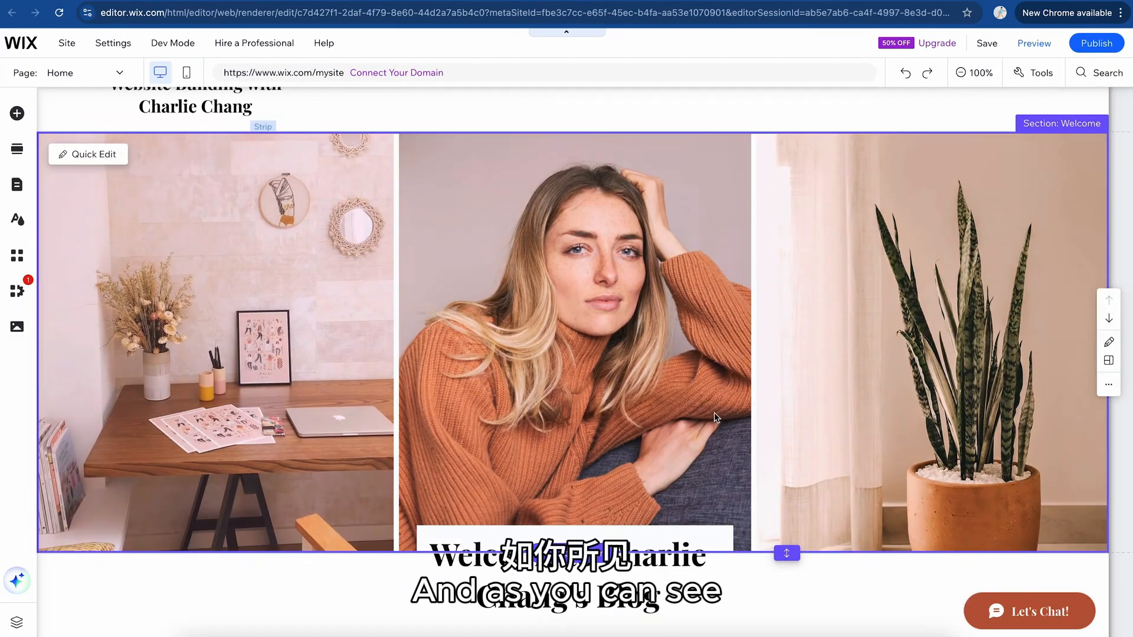
left_click(588, 270)
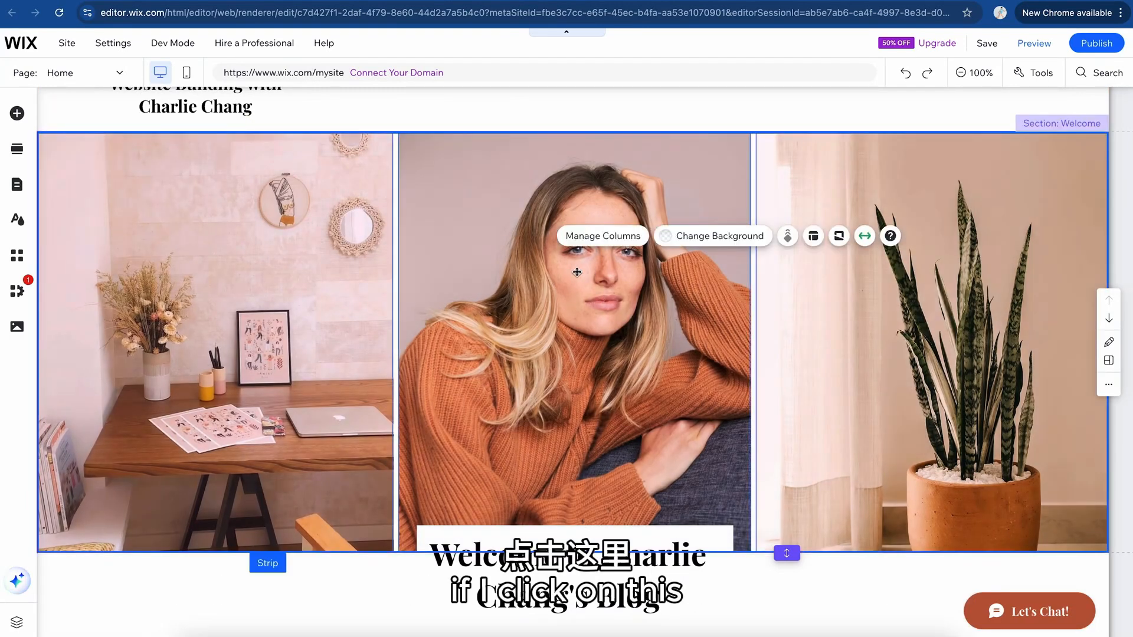
left_click(815, 237)
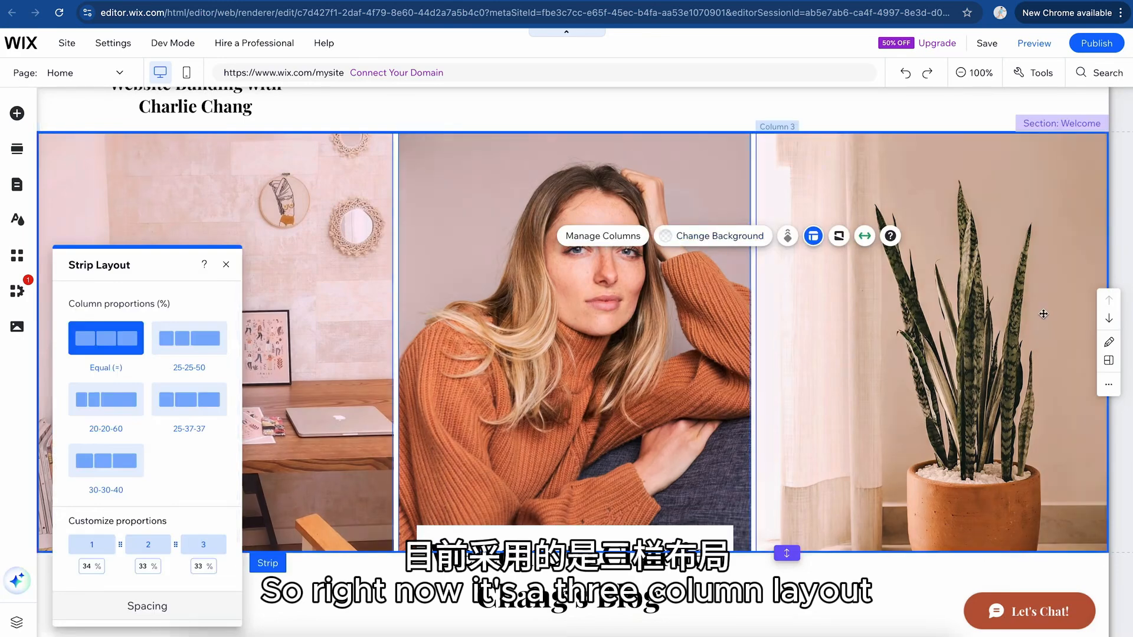
left_click(185, 348)
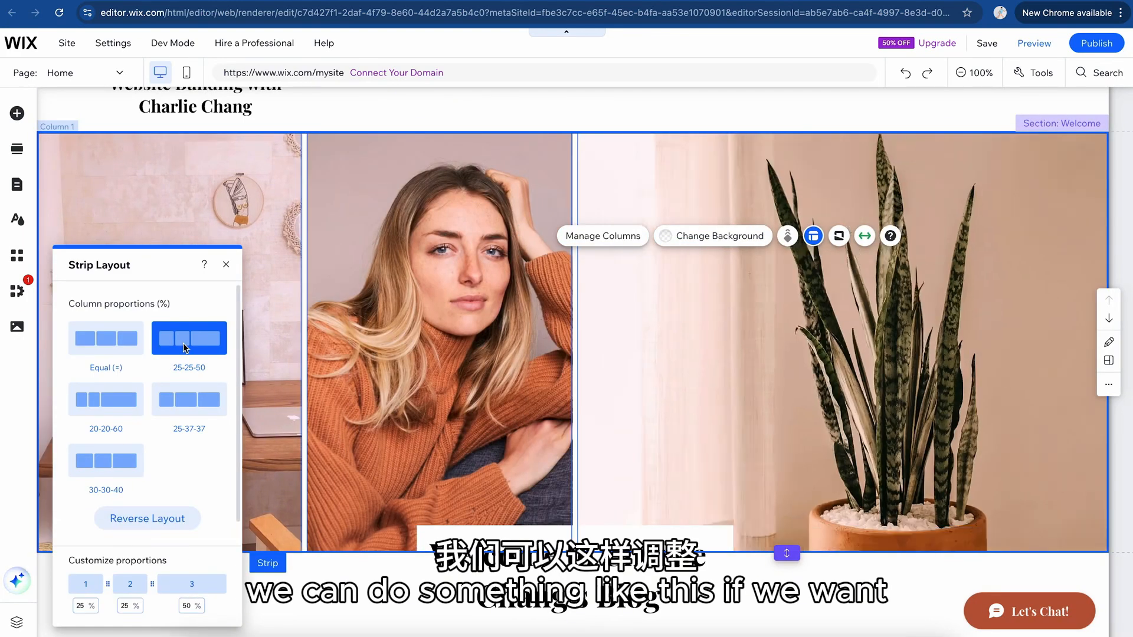
left_click(100, 402)
scroll(100, 399, "down", 3)
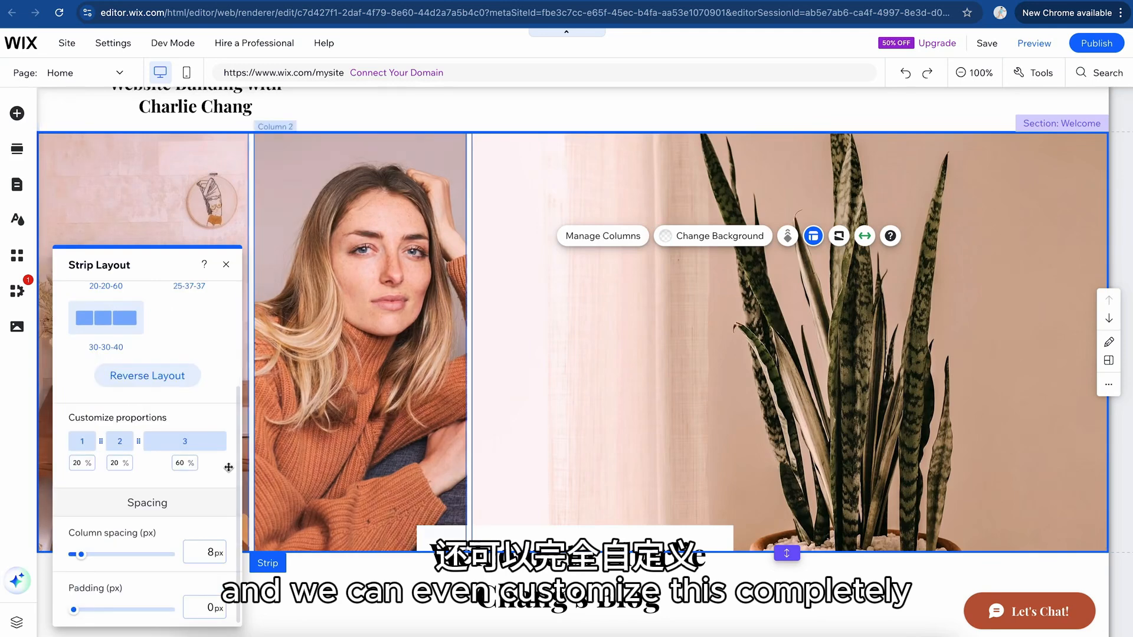
scroll(166, 472, "up", 3)
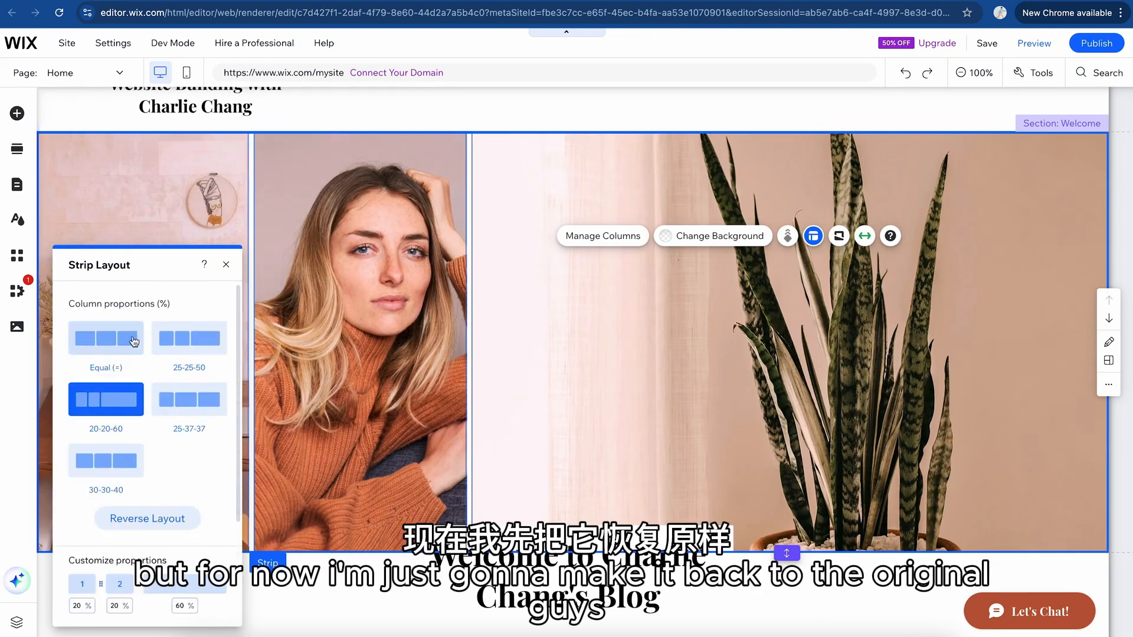
left_click(124, 349)
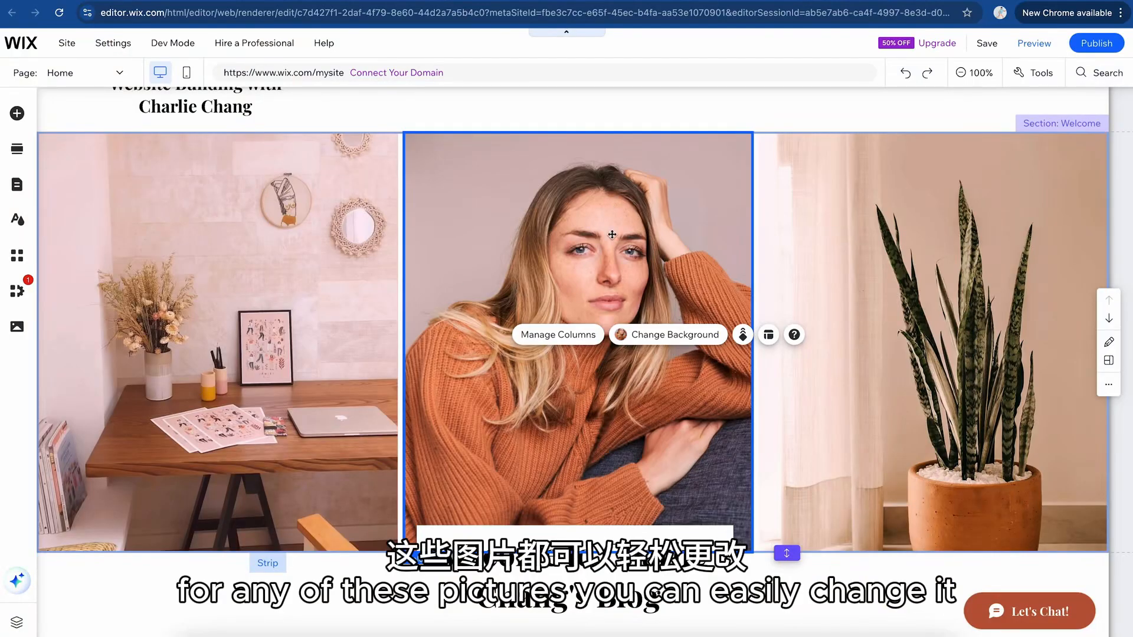
- Select the middle column of the Welcome strip and open the image choices for its background
left_click(289, 260)
left_click(660, 359)
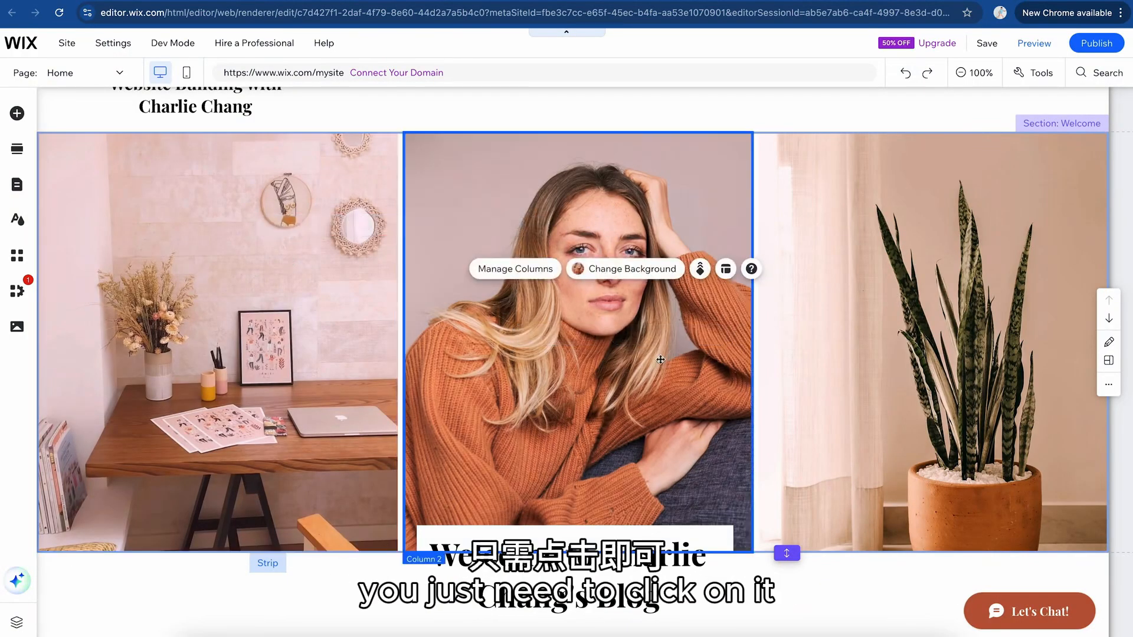
left_click(636, 276)
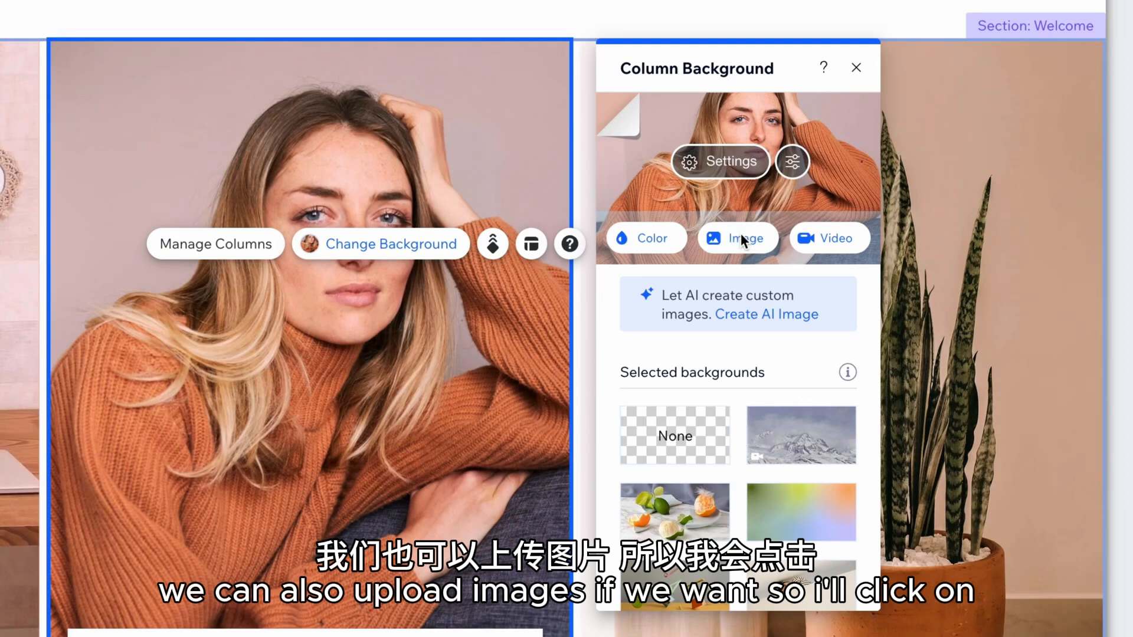
left_click(741, 236)
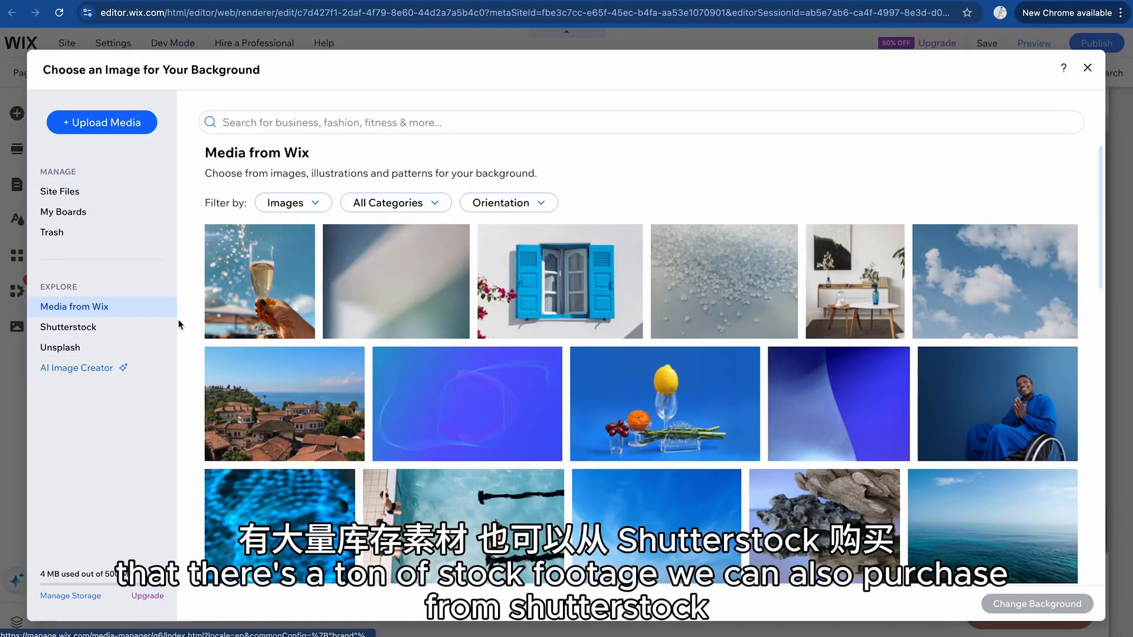
- Upload DoingWork.jpg from Finder and apply it as the middle column's background
left_click(123, 126)
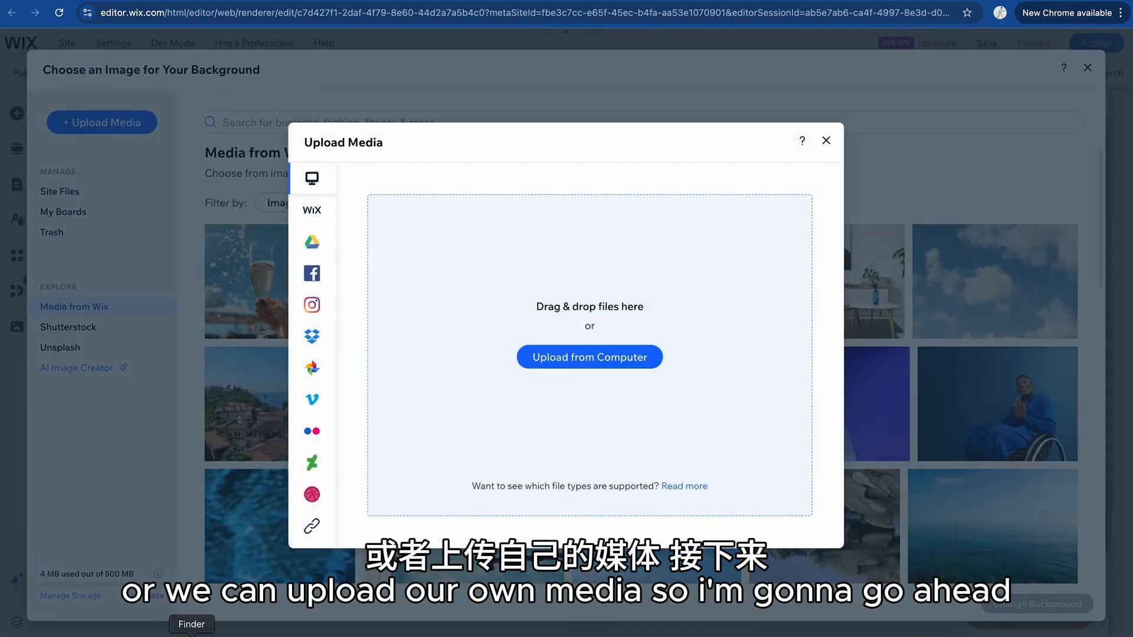
left_click(184, 633)
key("space")
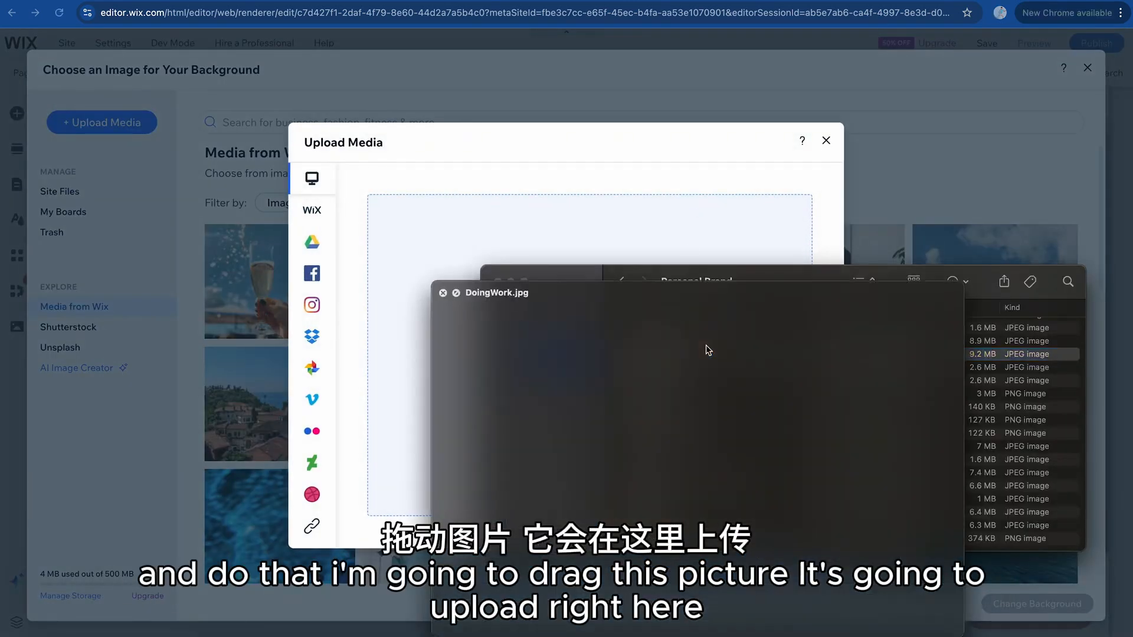
key("space")
left_click_drag(708, 352, 571, 249)
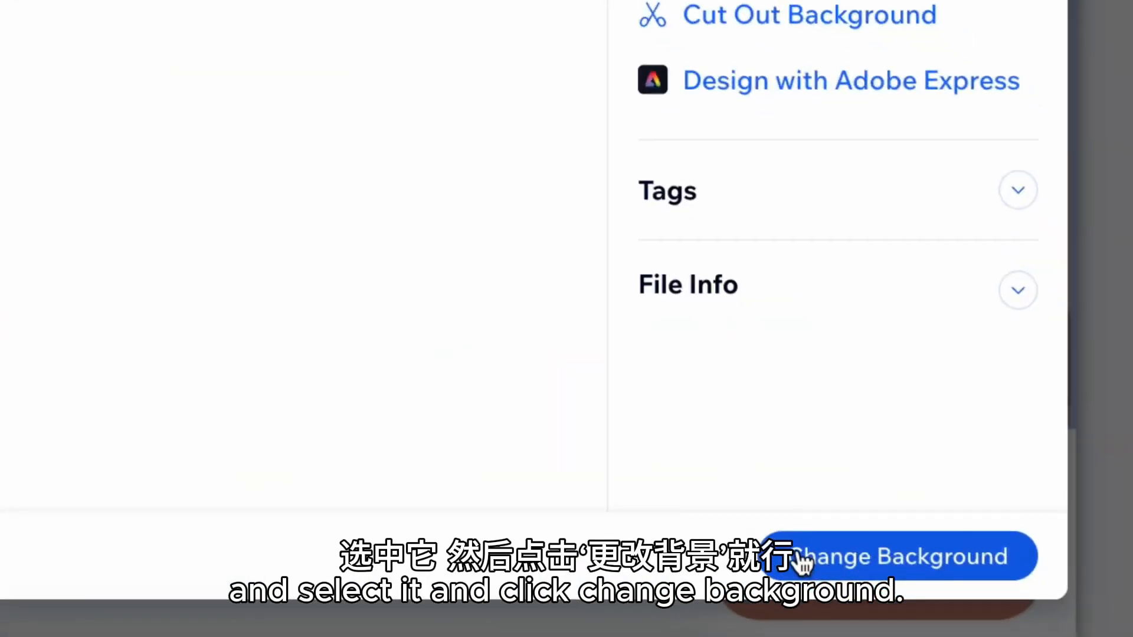
left_click(801, 563)
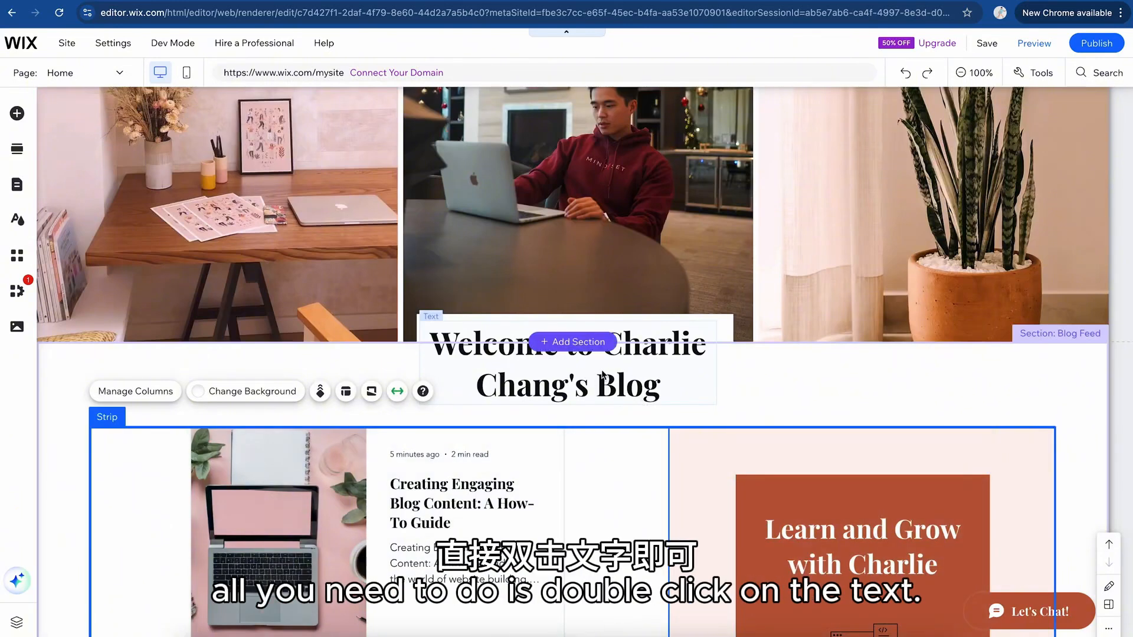
- Set the font size of the welcome heading below the photo strip to 45 px
double_click(580, 388)
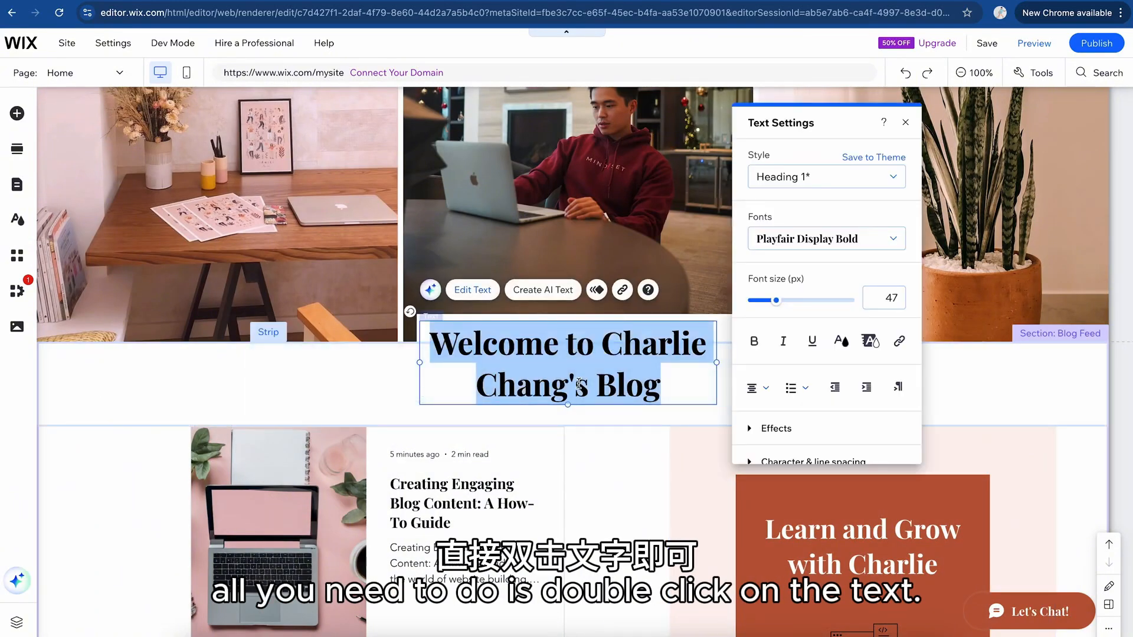
left_click_drag(776, 301, 779, 300)
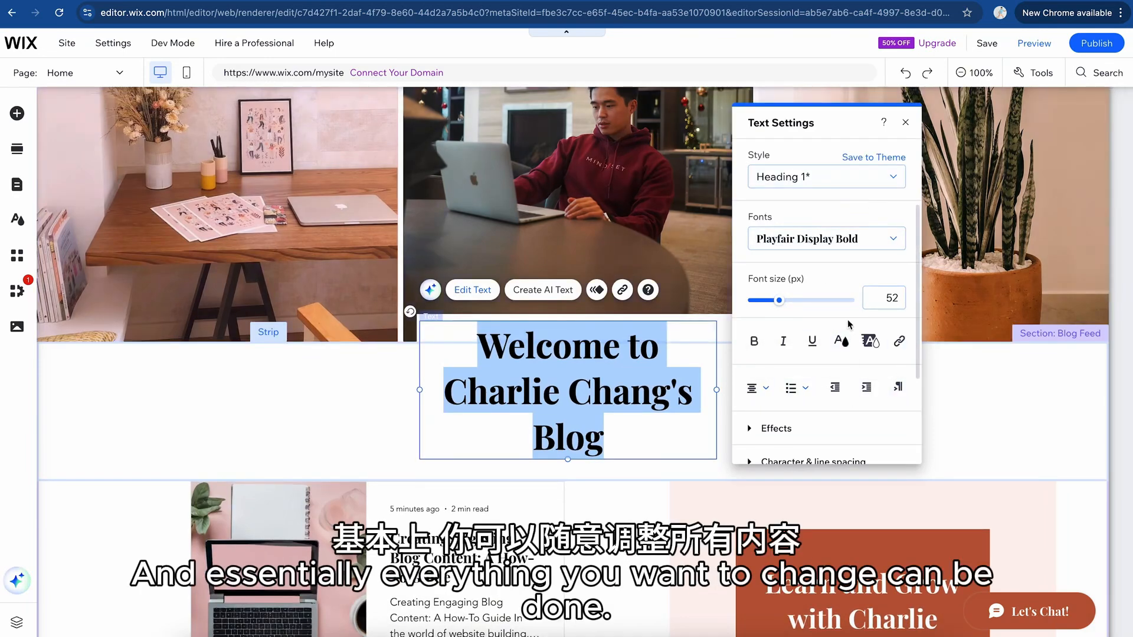
left_click_drag(780, 300, 772, 300)
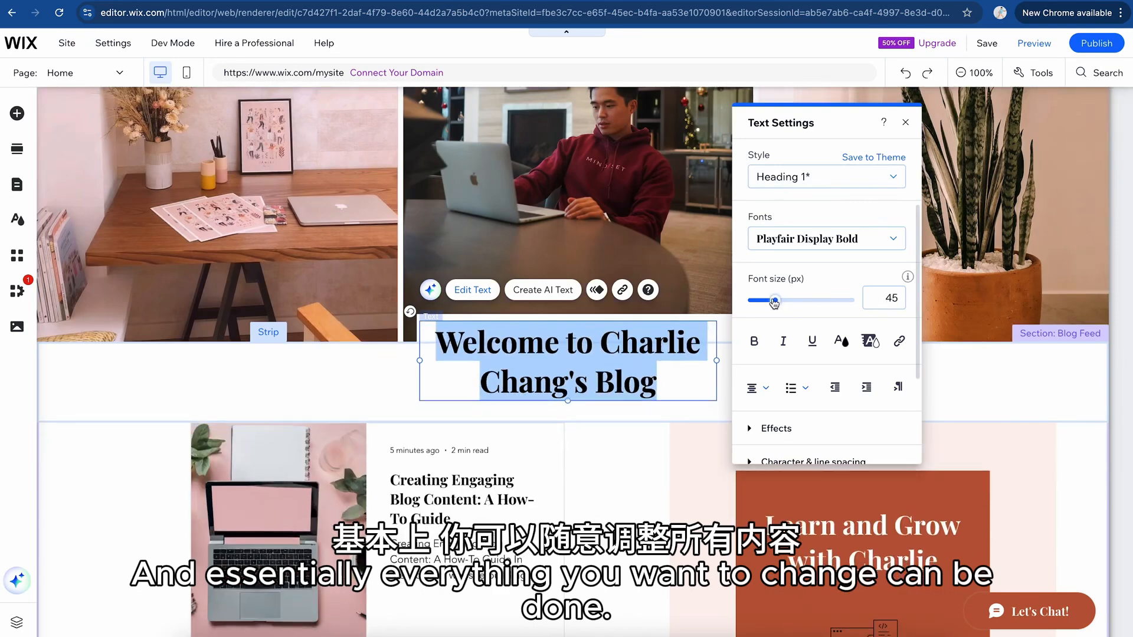
- Delete the Blog Feed section from the home page and undo the deletion
scroll(1005, 251, "down", 2)
left_click(1005, 251)
scroll(1005, 251, "up", 1)
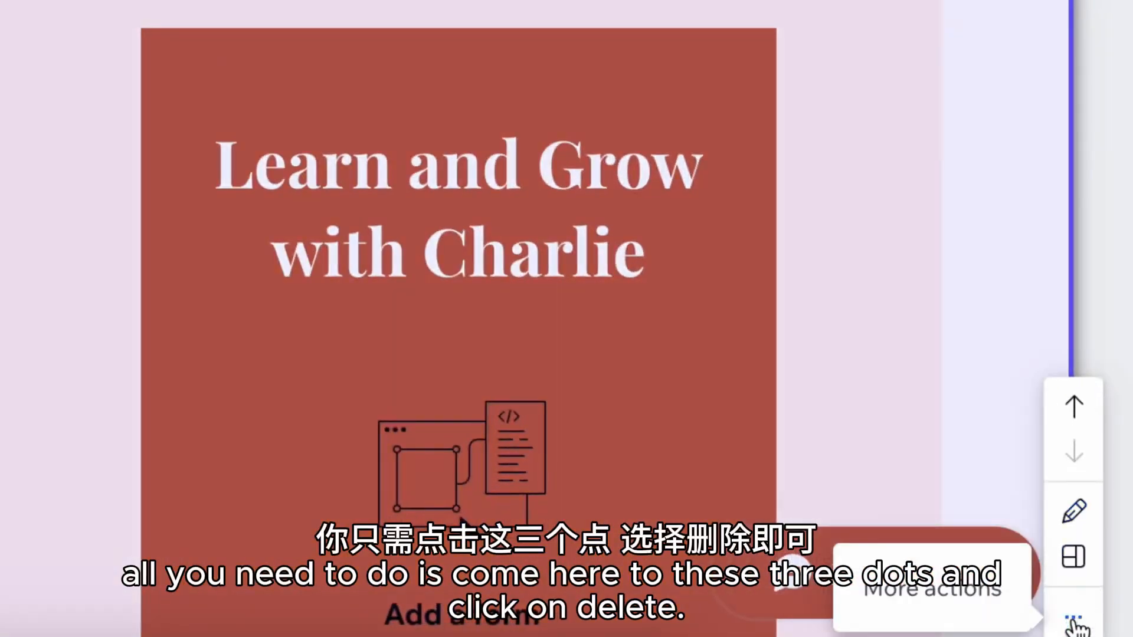
left_click(1075, 625)
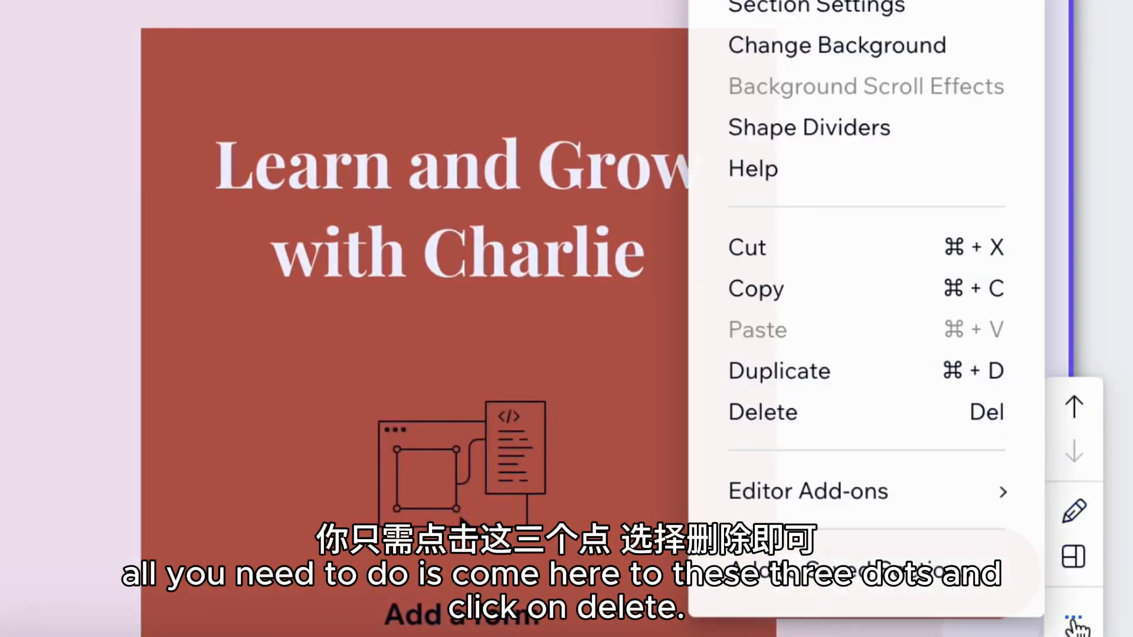
left_click(872, 435)
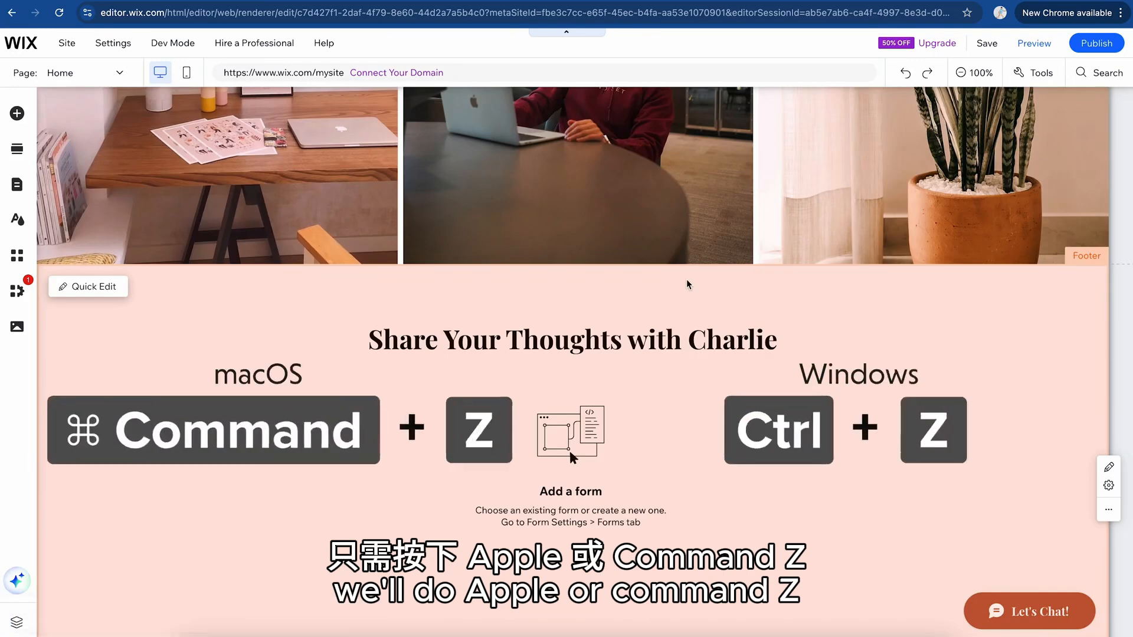
key("super+z")
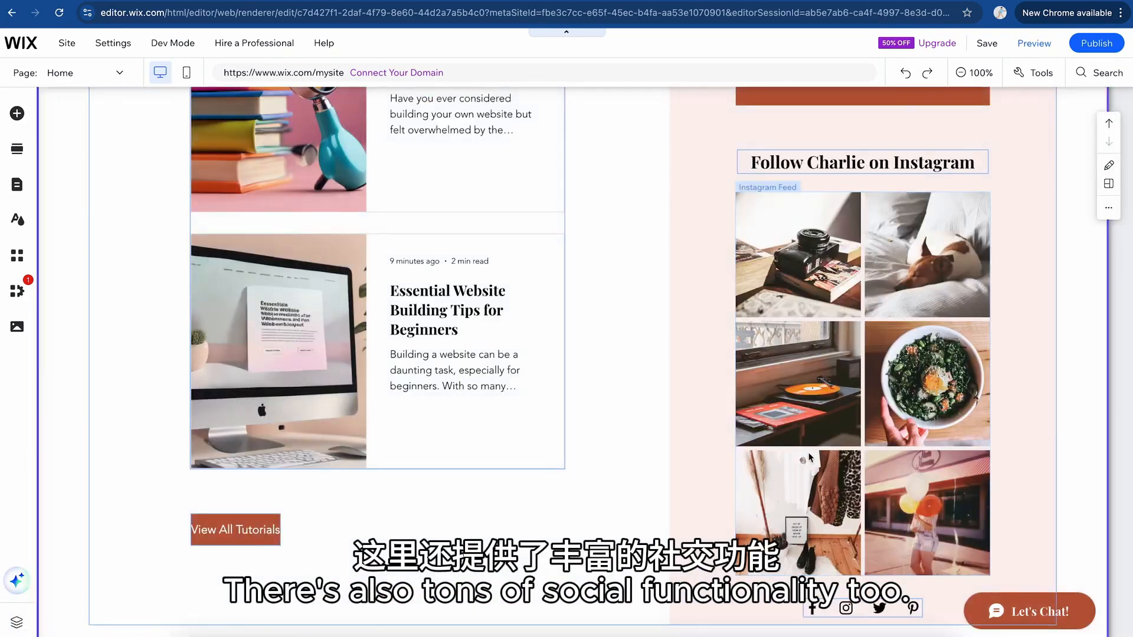
- Open the Instagram feed's settings and examine its general, layout and design options
scroll(808, 457, "down", 1)
scroll(809, 457, "up", 3)
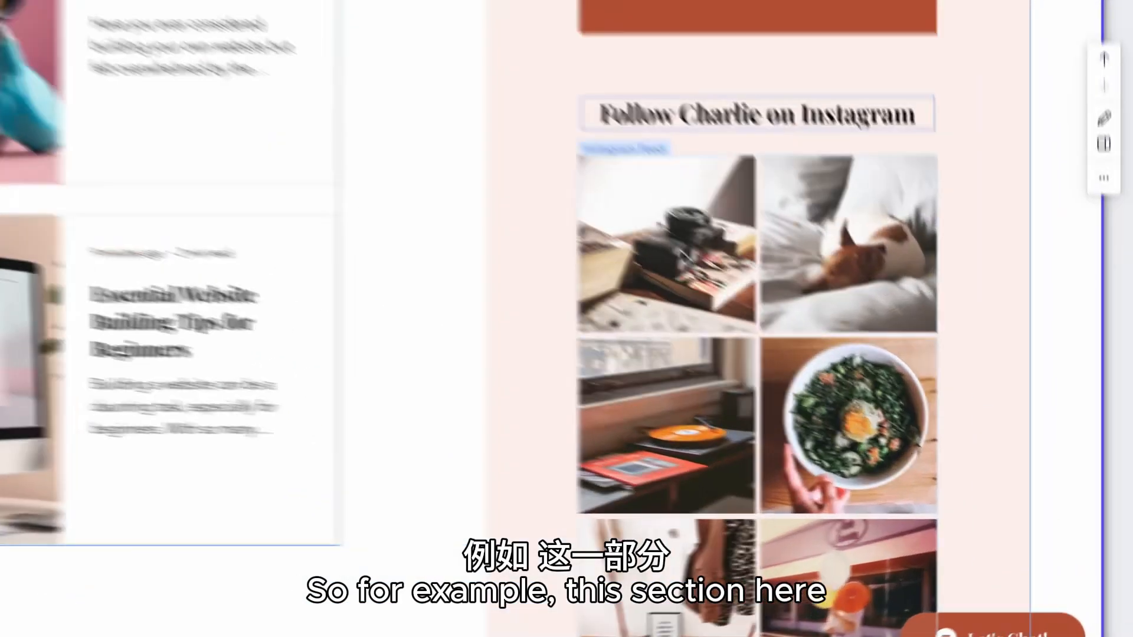
left_click(665, 200)
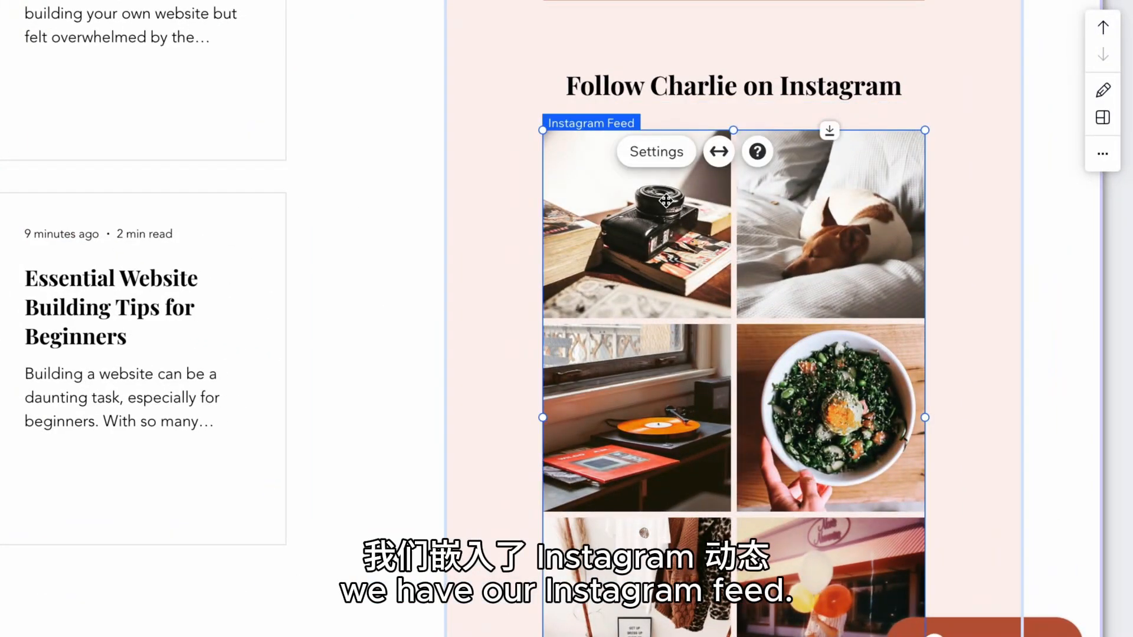
left_click(657, 154)
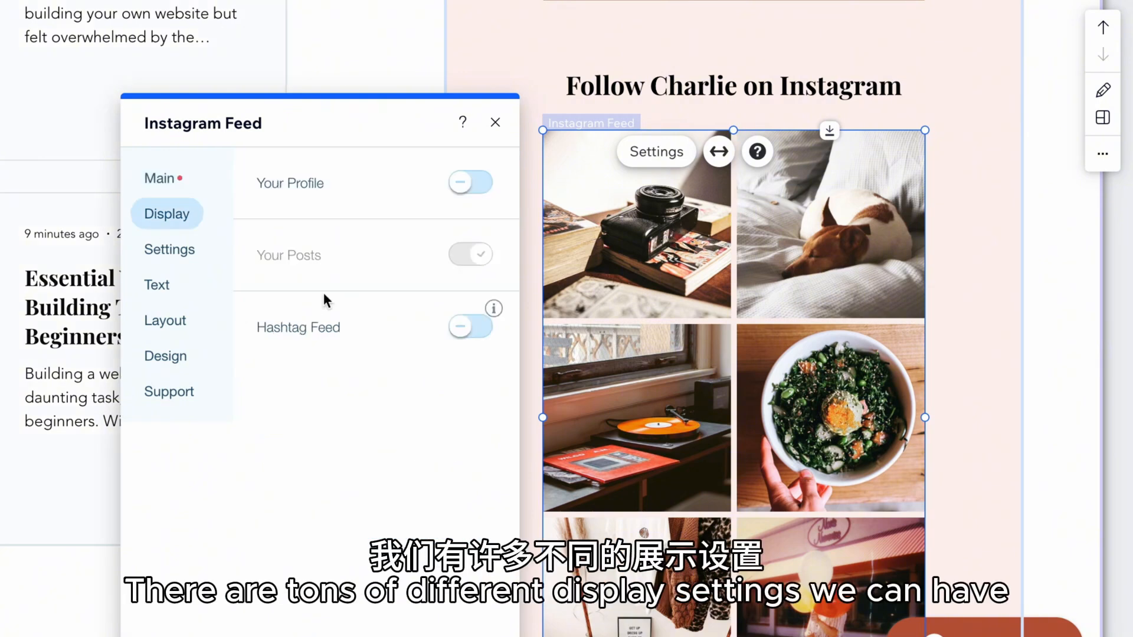
left_click(186, 250)
left_click(167, 321)
left_click(176, 359)
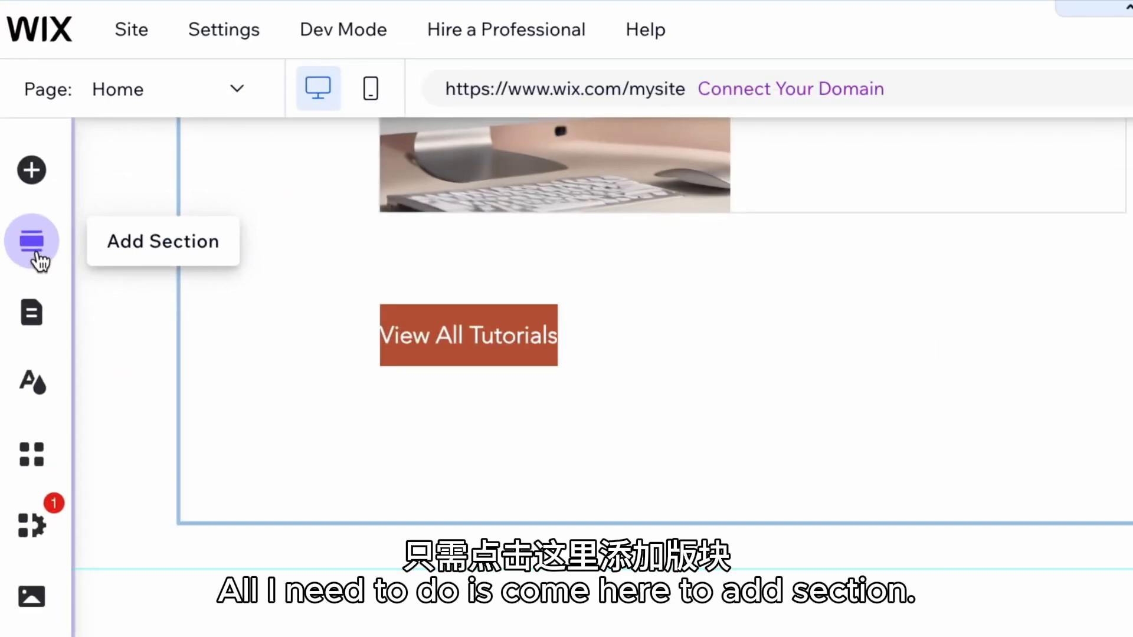
- Add the About section template with the portrait photo to the home page, directly below the three-photo strip
left_click(16, 148)
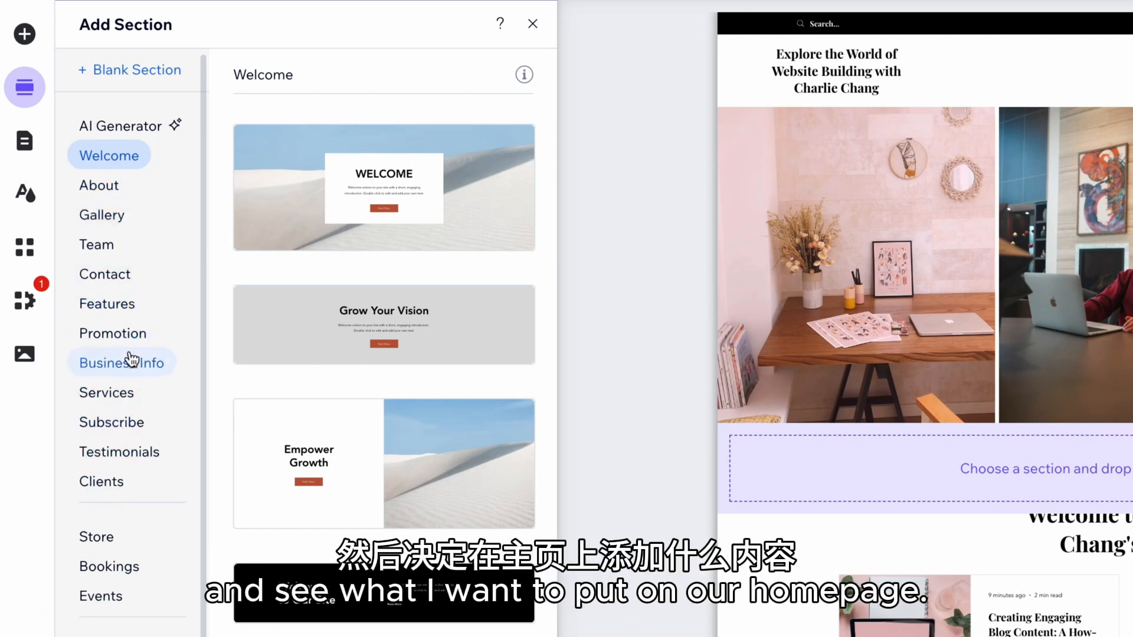
left_click(117, 194)
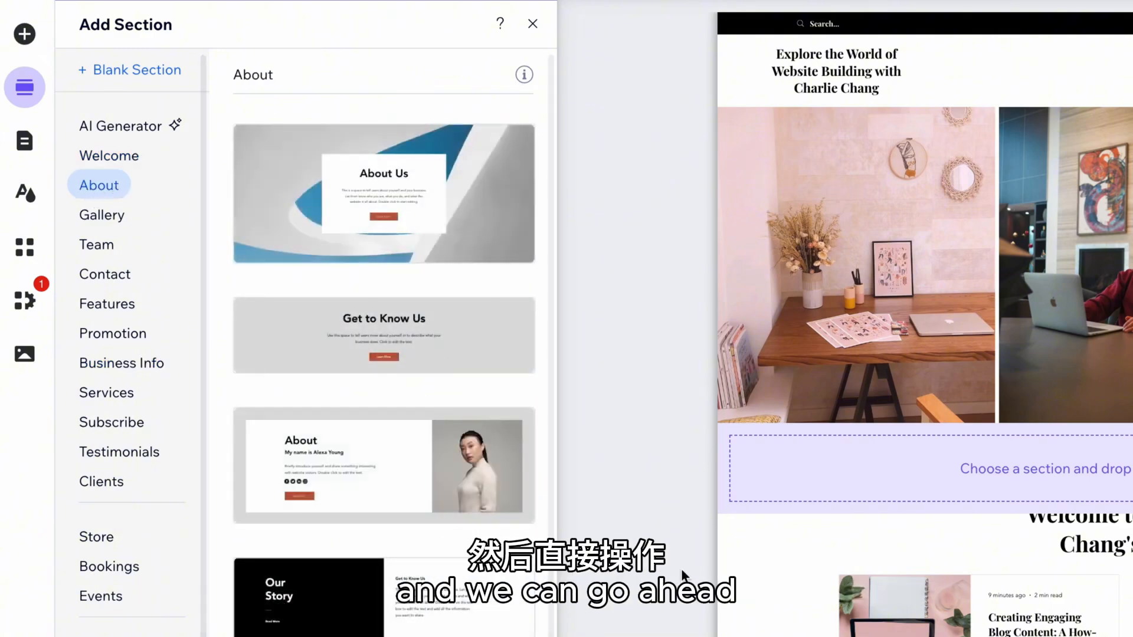
left_click_drag(321, 448, 915, 482)
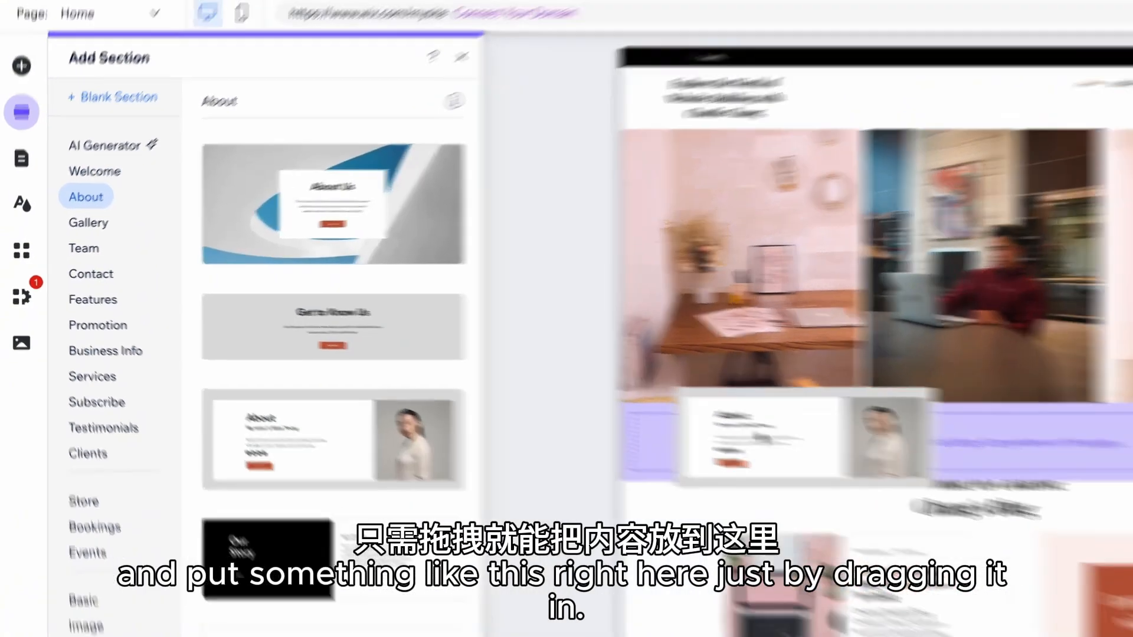
left_click_drag(612, 412, 611, 413)
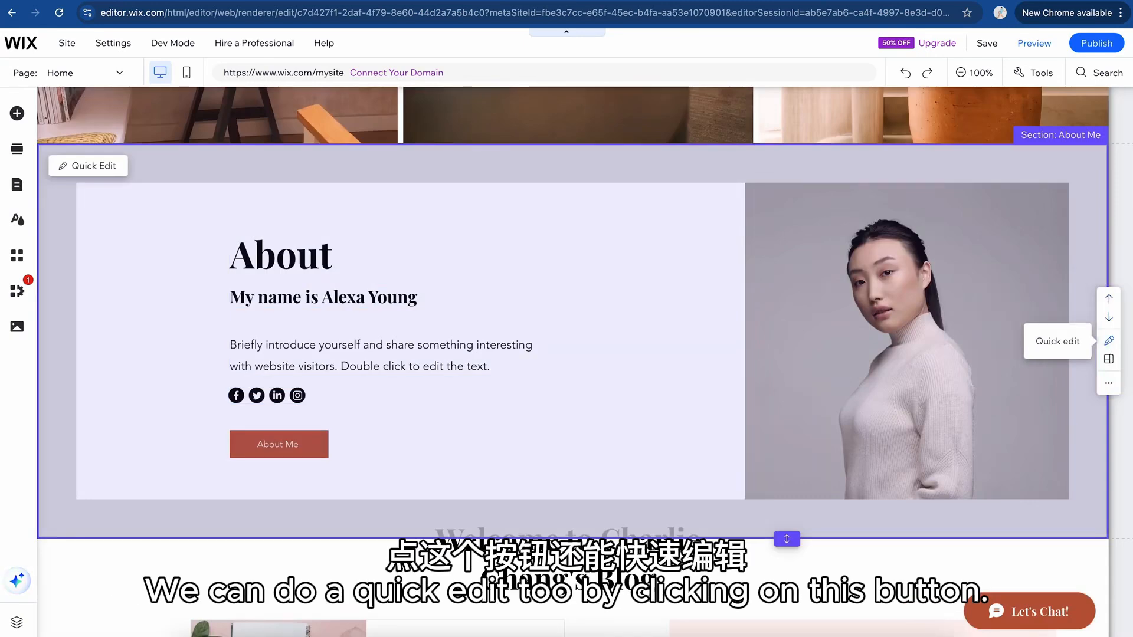
- Examine the About section's quick edit content options, close them and select the section's title and subtitle text
left_click(1109, 340)
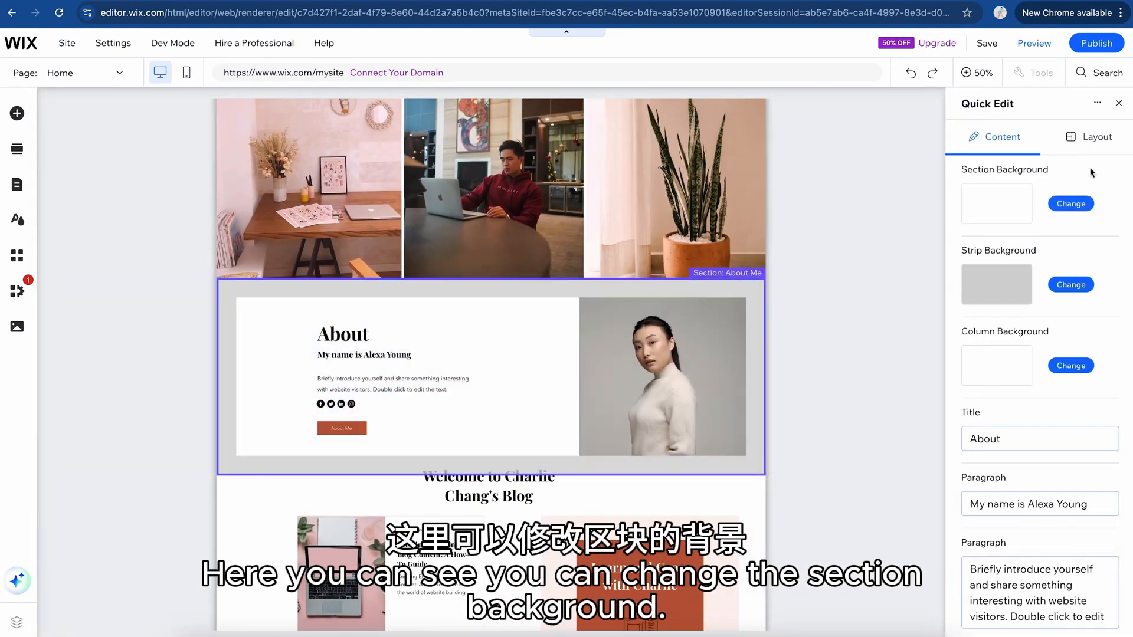
scroll(998, 174, "down", 3)
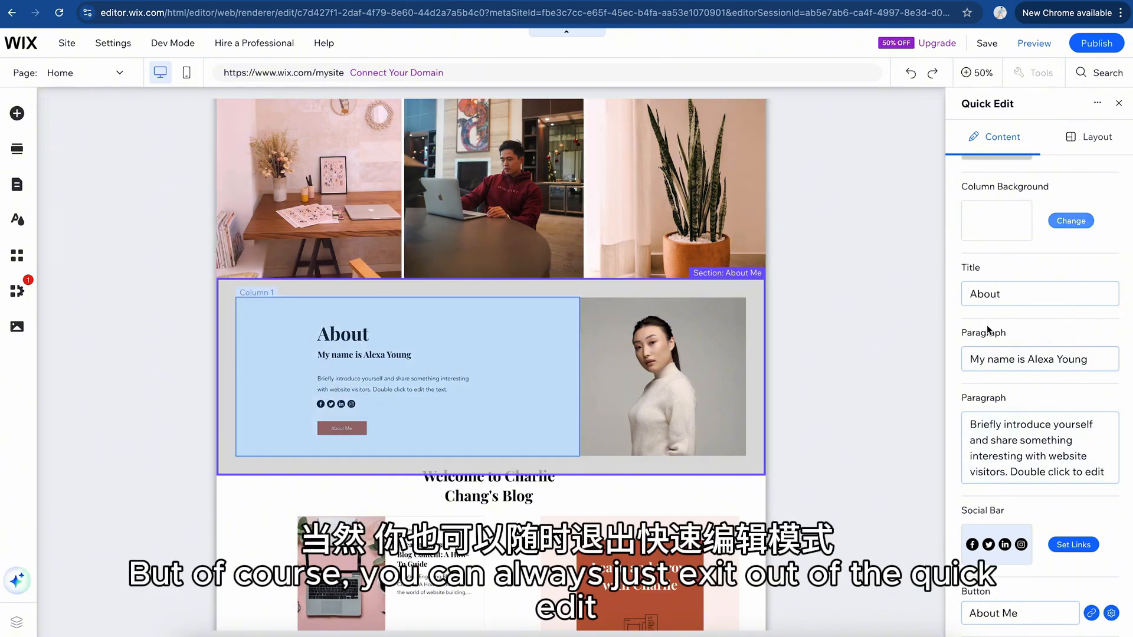
left_click(1120, 104)
left_click(314, 345)
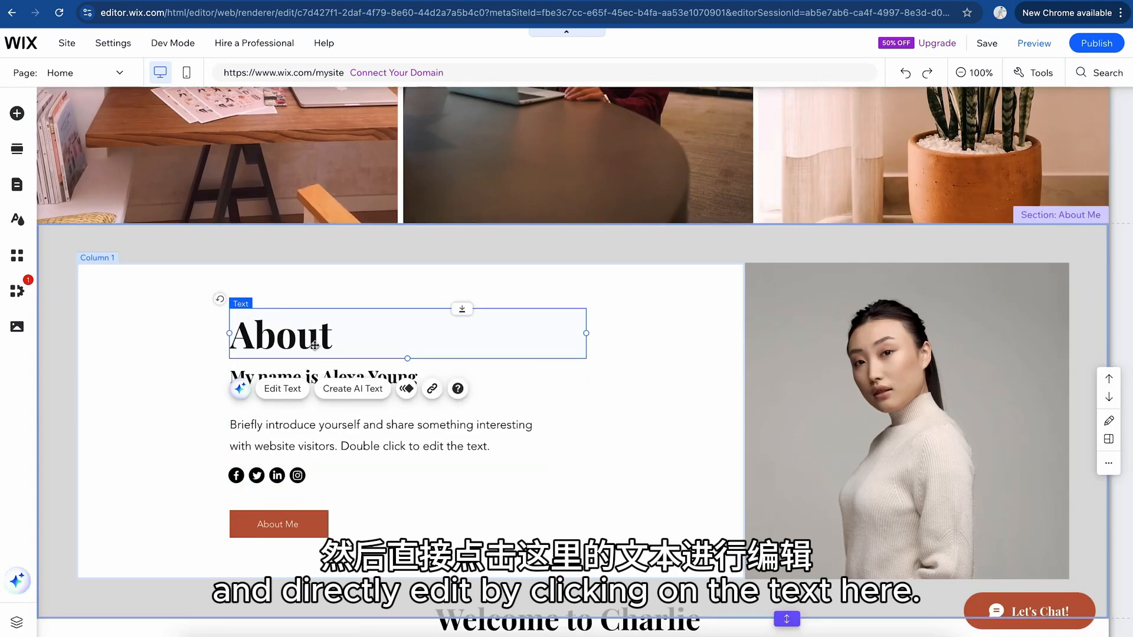
left_click(394, 374)
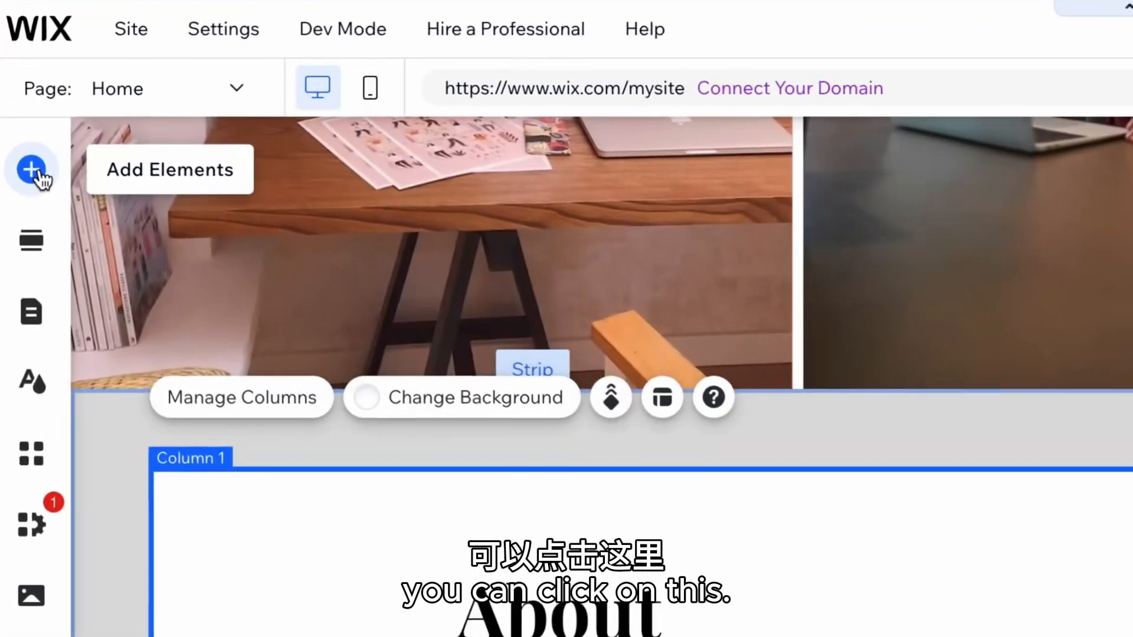
- Add a themed rust-red button to the About section, aligned in a row beside the About Me button
left_click(20, 122)
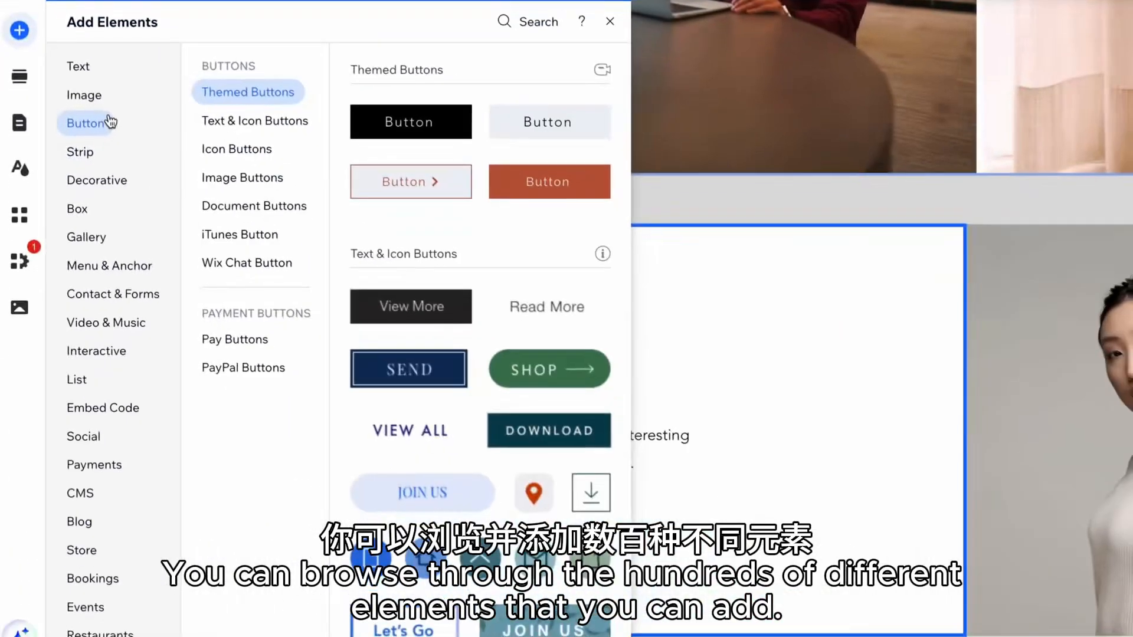
left_click(108, 212)
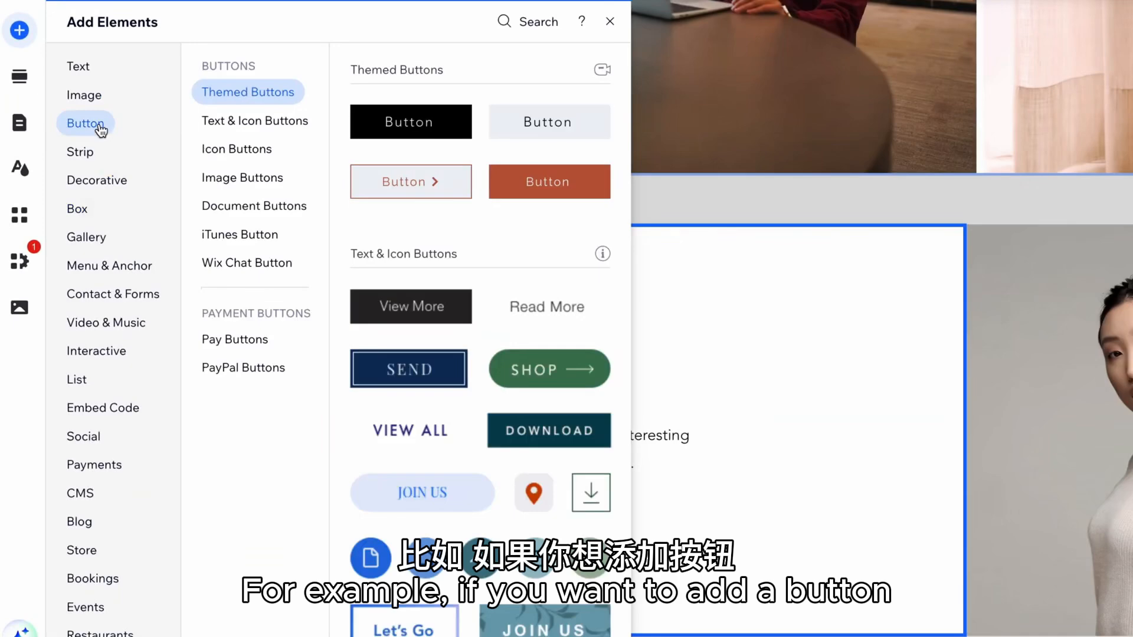
left_click_drag(545, 191, 533, 577)
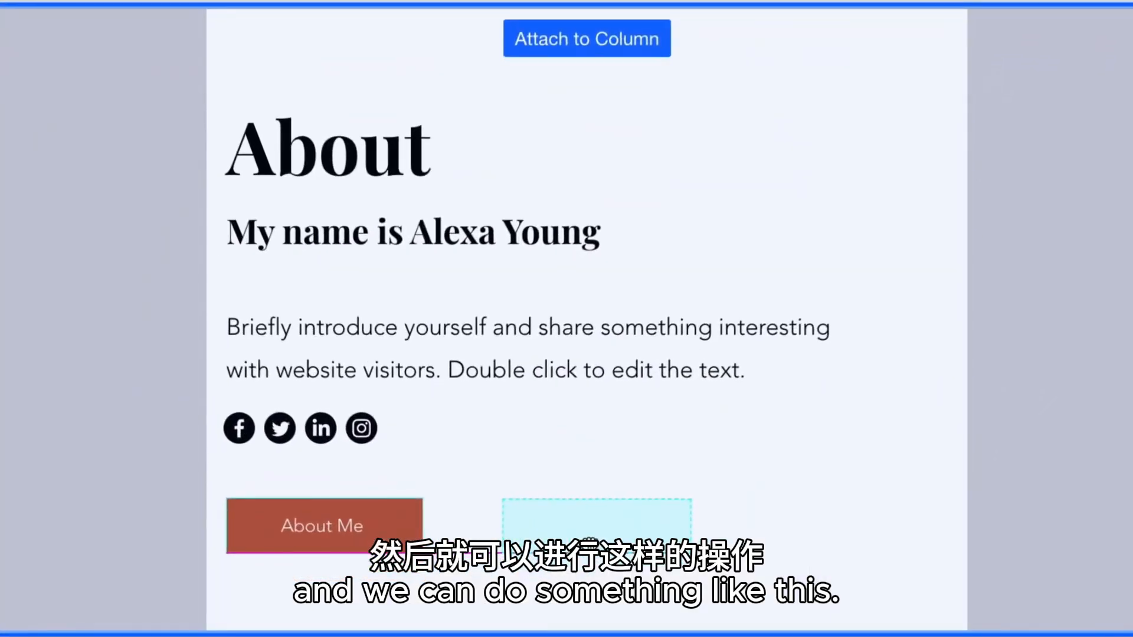
left_click_drag(596, 526, 581, 525)
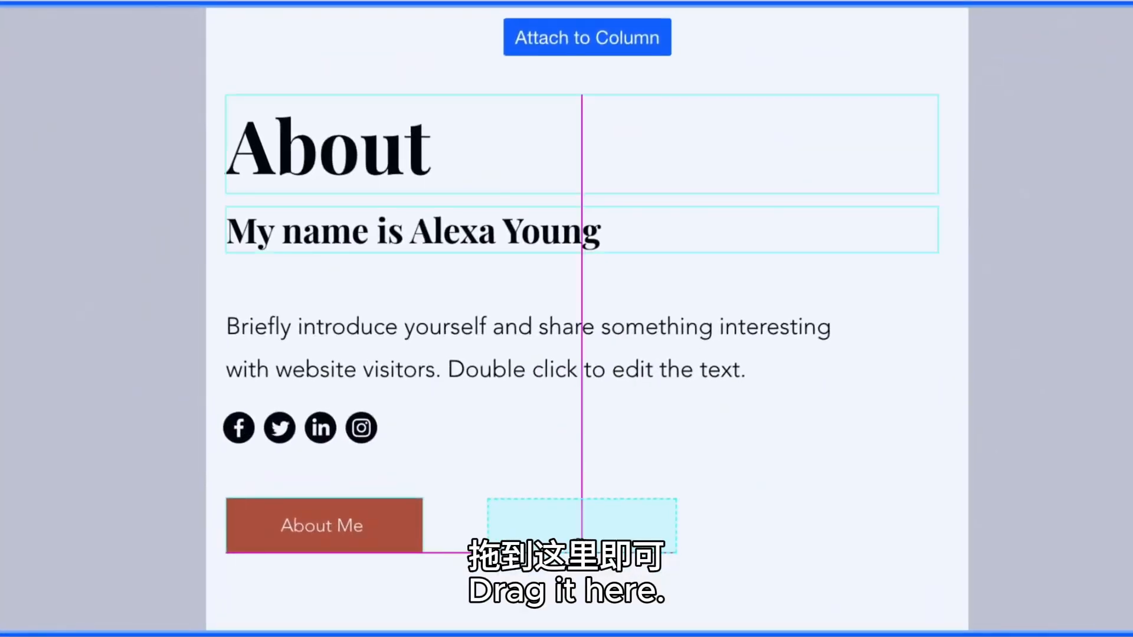
left_click_drag(663, 500, 668, 498)
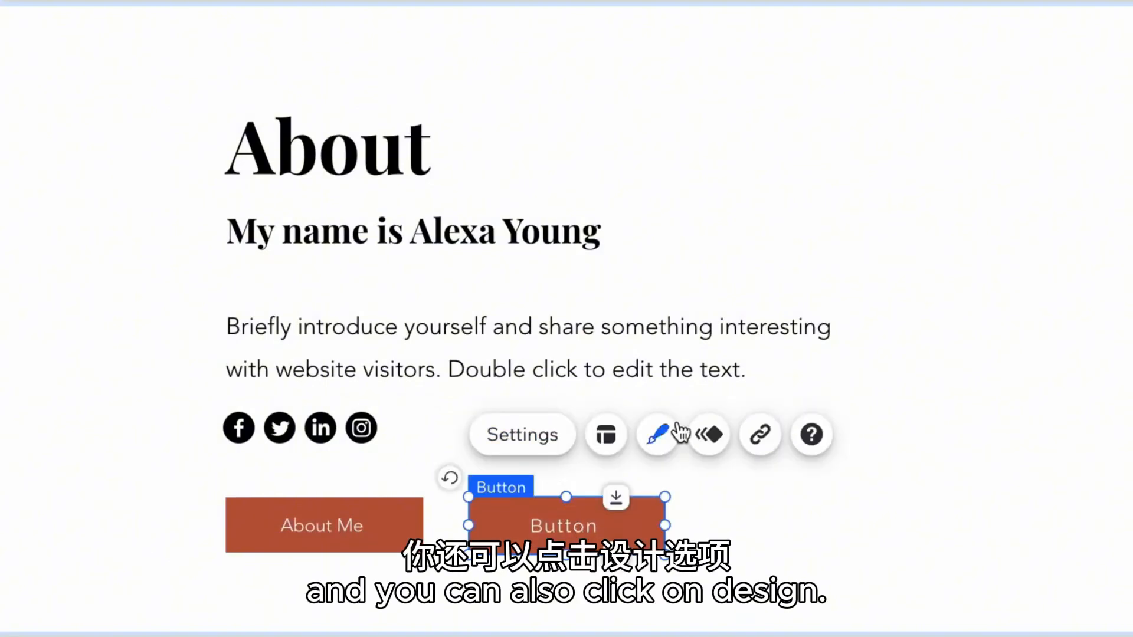
- Examine the new button's design options, including the themed and the text and icon button styles
left_click(660, 438)
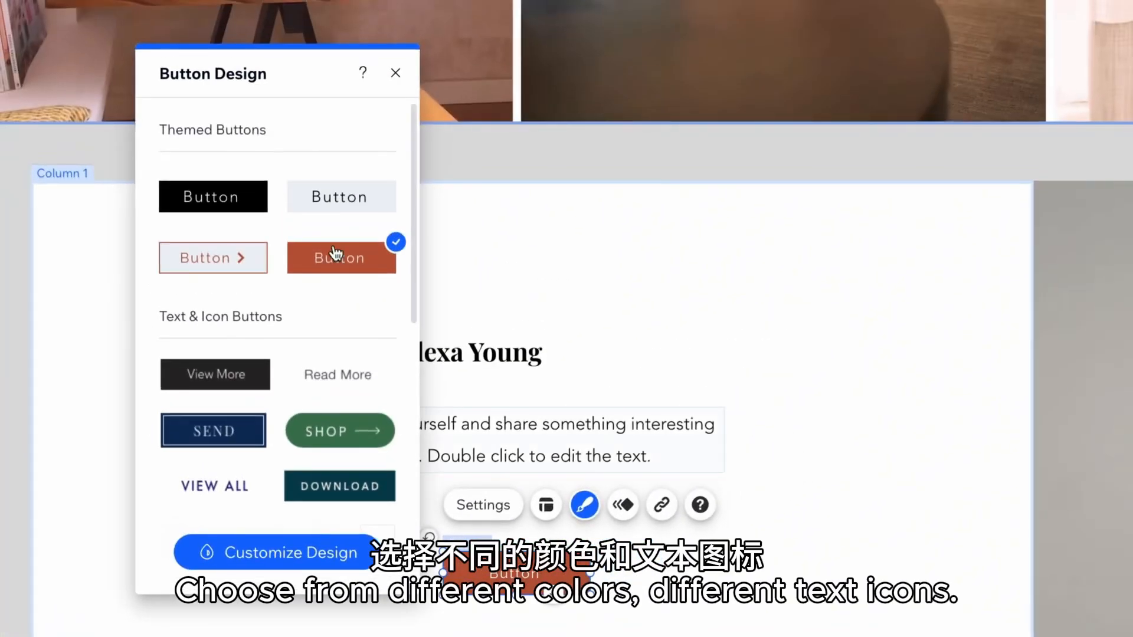
scroll(337, 253, "down", 15)
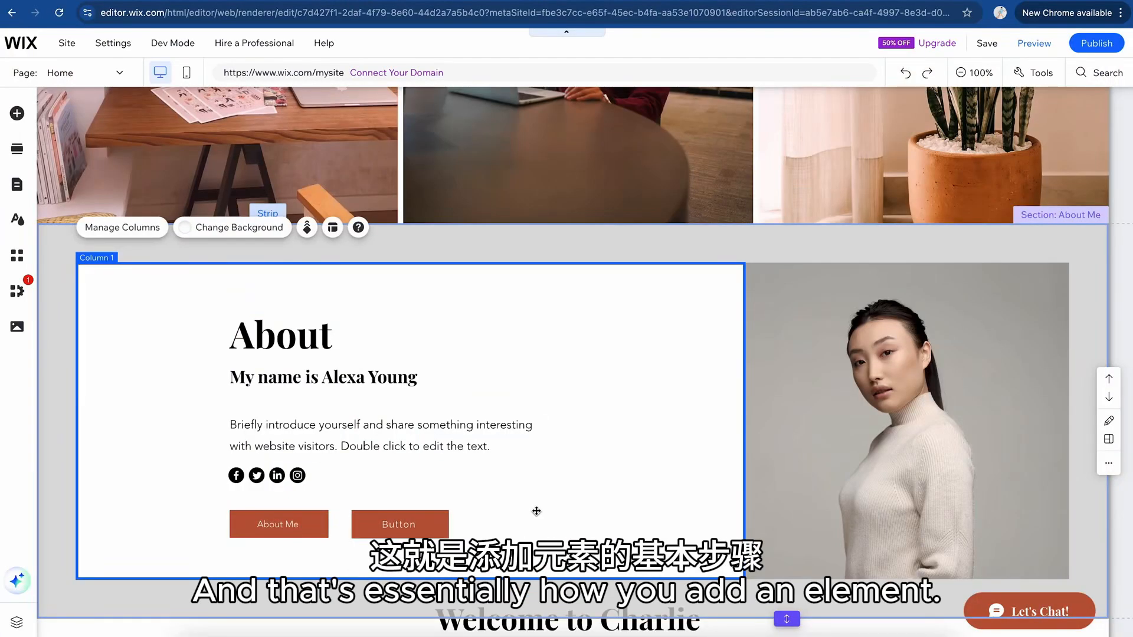
scroll(537, 511, "down", 3)
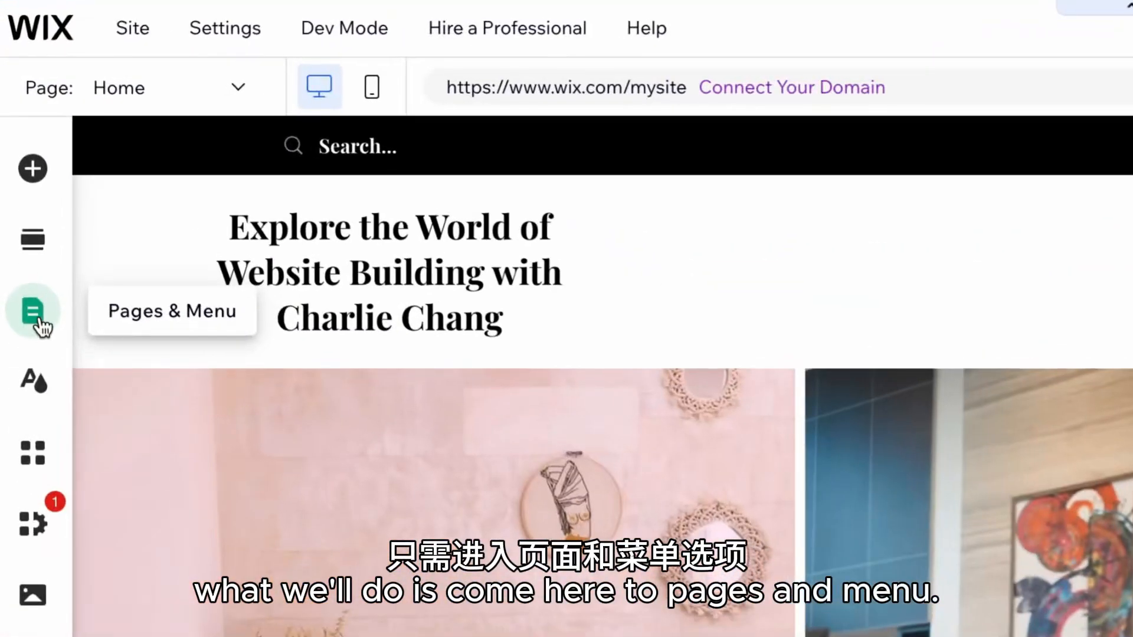
- Browse the page templates, including Pricing Plans, and add the Bookings pages to the site
left_click(36, 318)
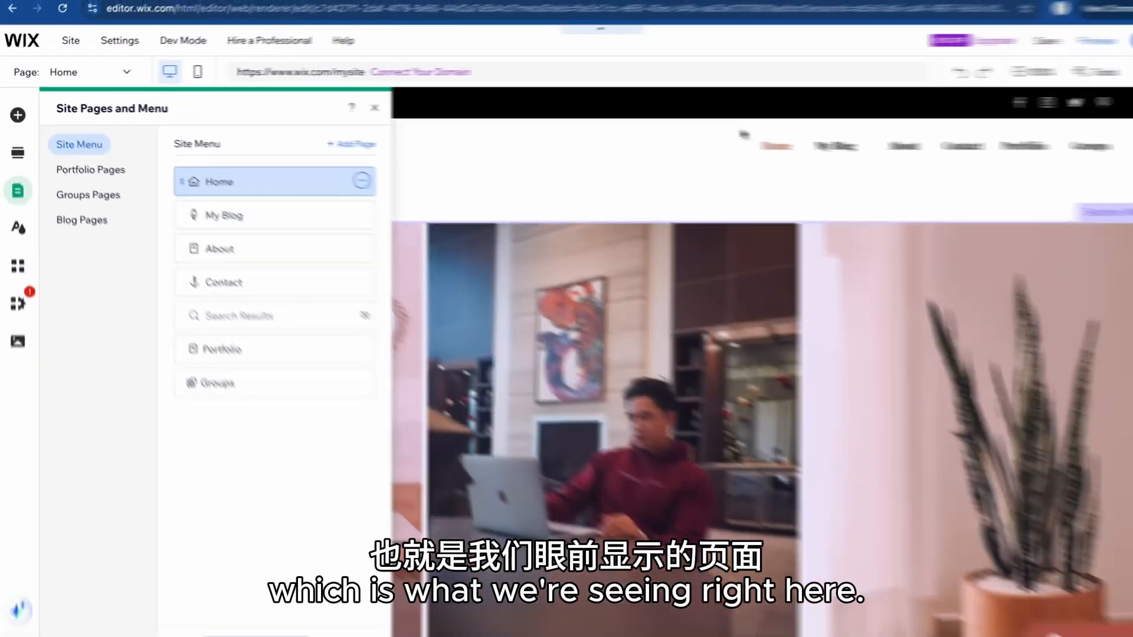
scroll(770, 325, "down", 10)
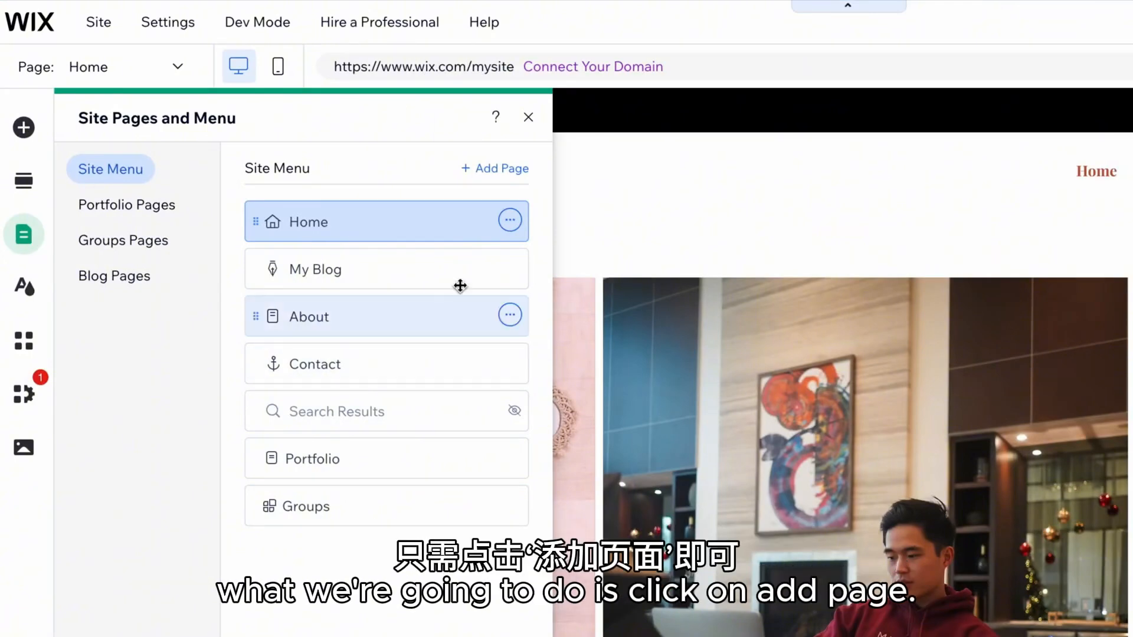
left_click(504, 169)
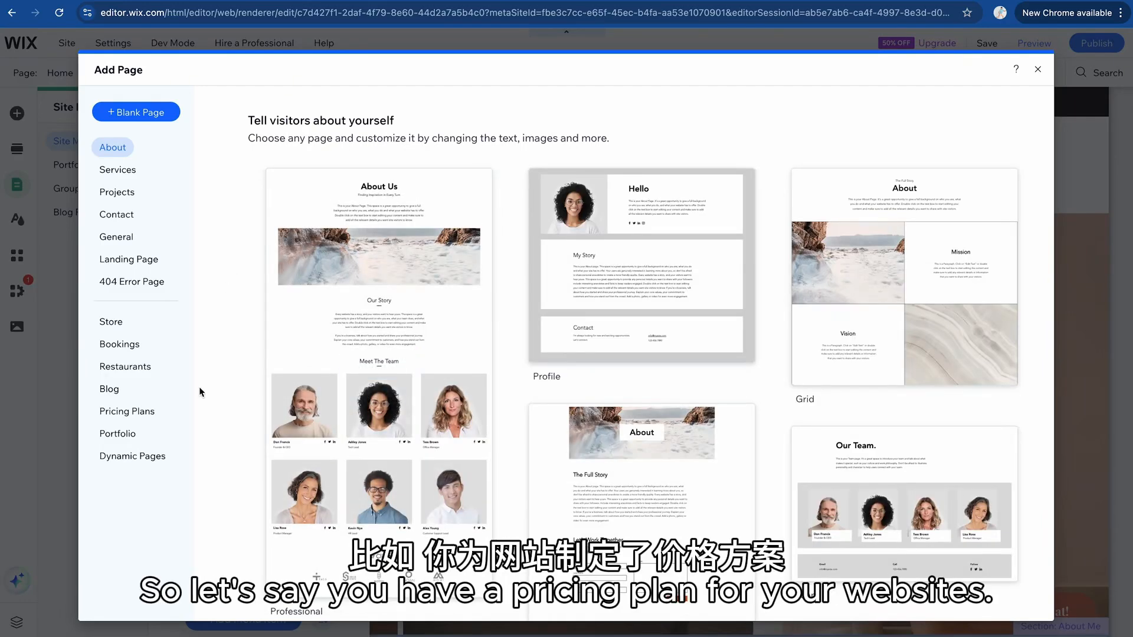
left_click(125, 415)
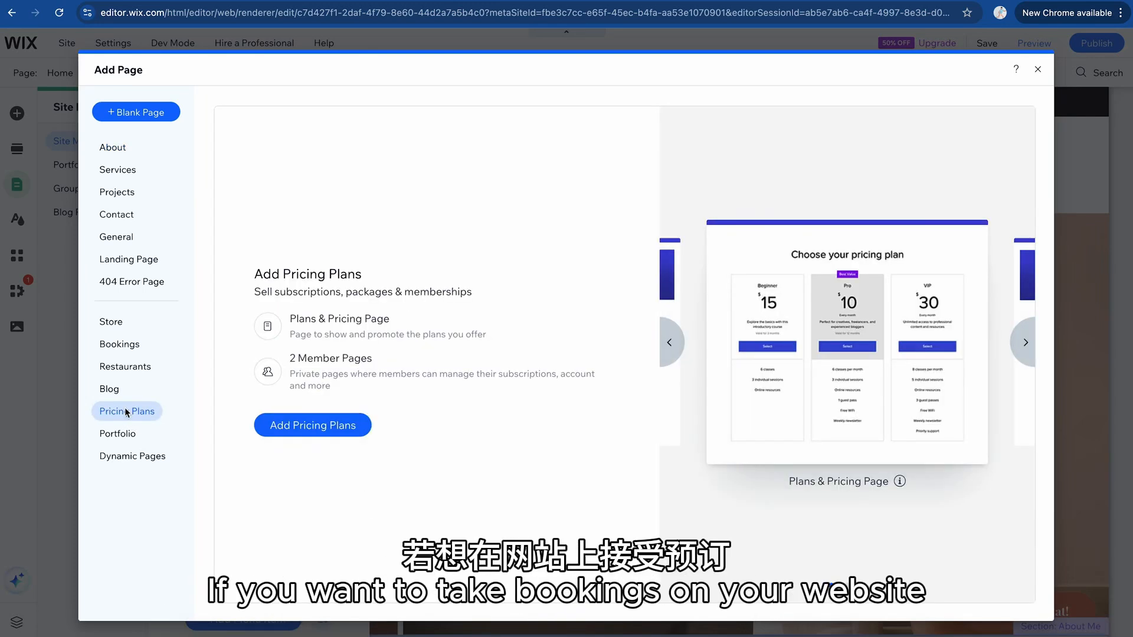
left_click(119, 344)
left_click(338, 420)
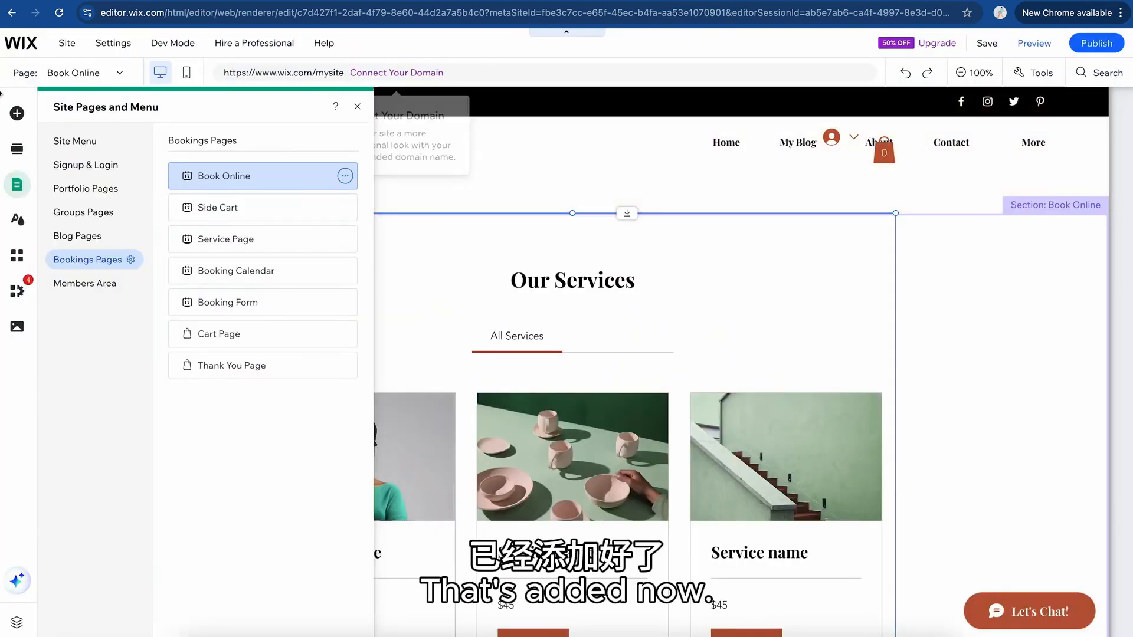
- Move the Book Online page directly below Home in the site menu
left_click(17, 185)
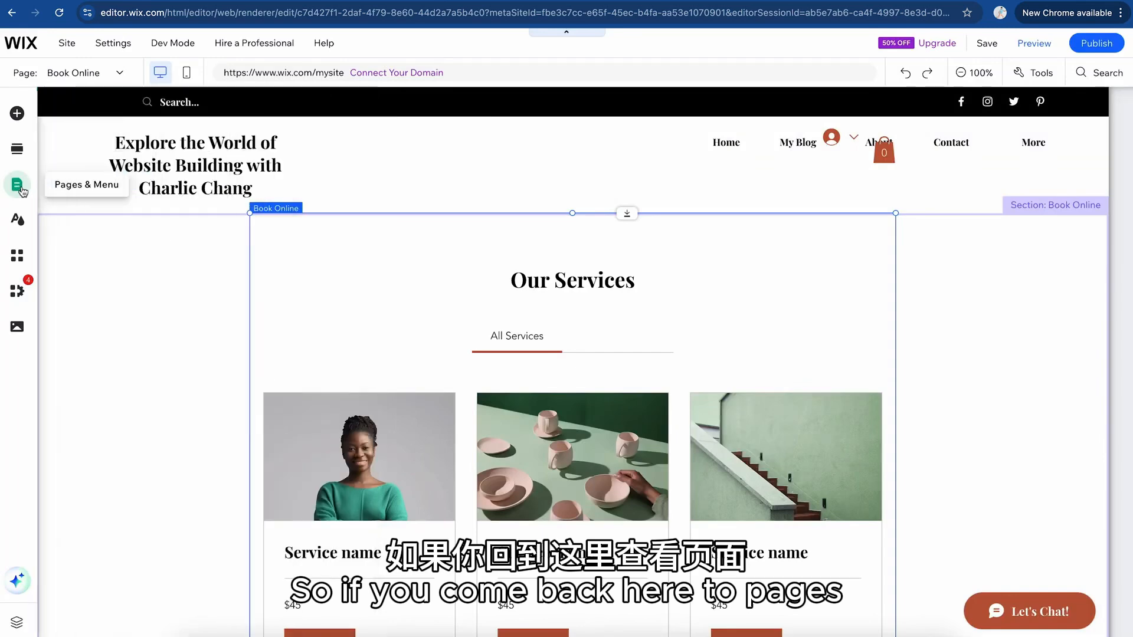
left_click(17, 186)
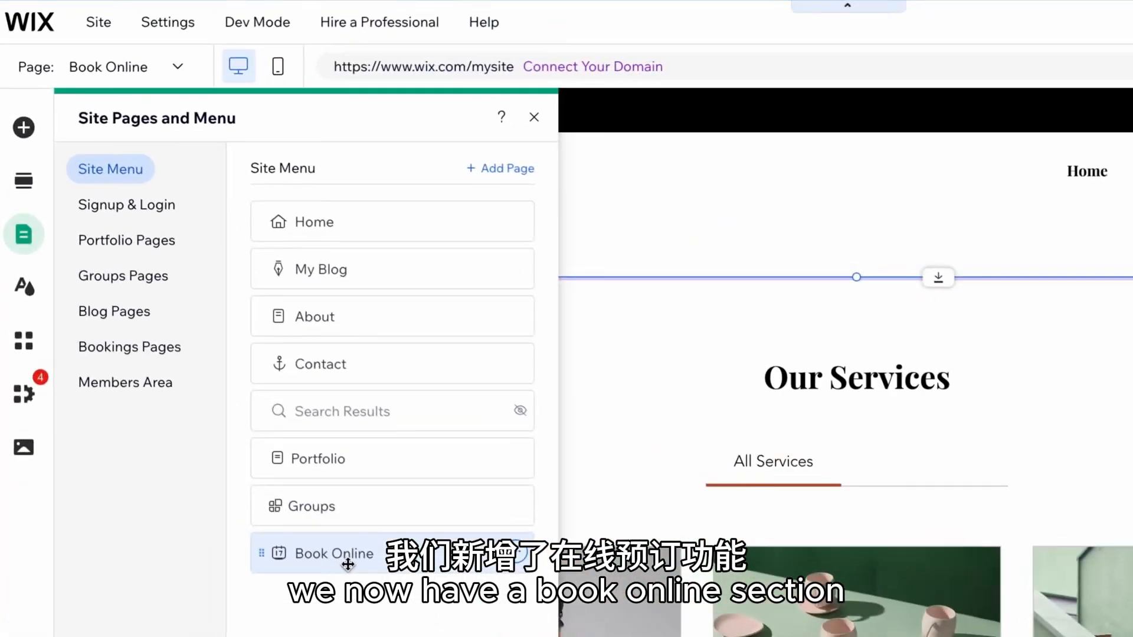
left_click_drag(386, 555, 391, 259)
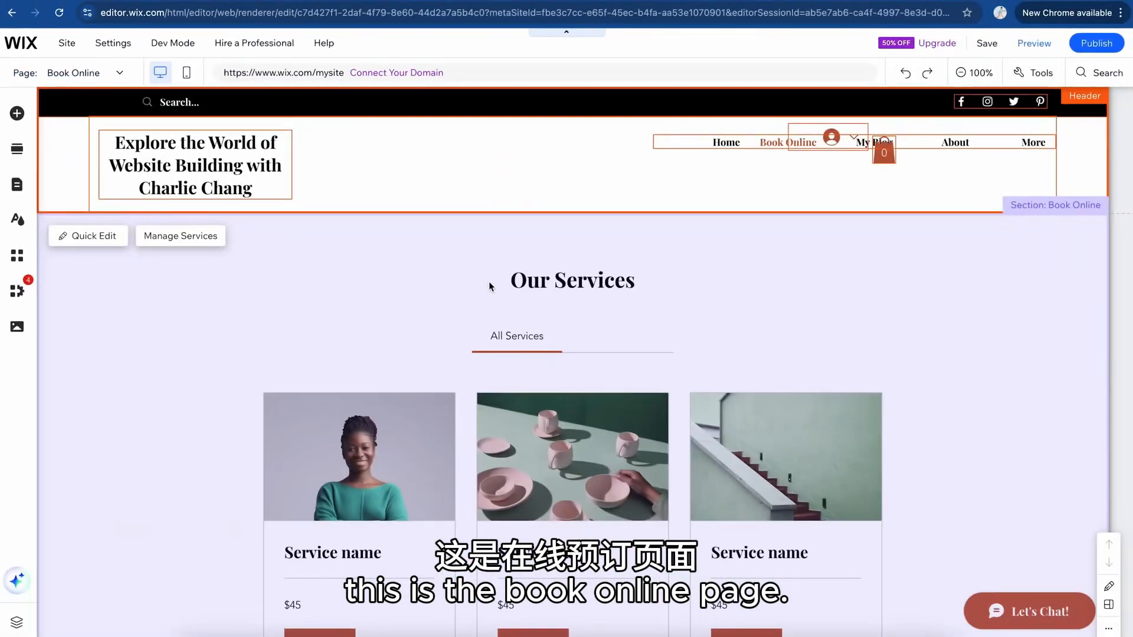
- Look over the Book Online page, then switch back to the Home page and review it
scroll(509, 296, "down", 15)
scroll(509, 296, "up", 5)
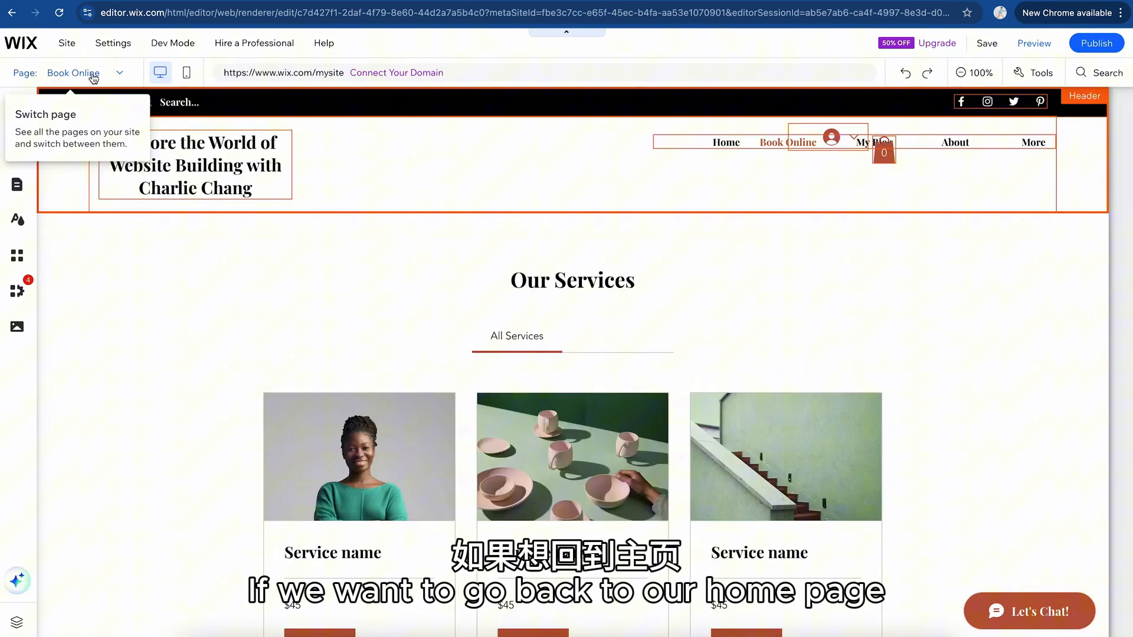
left_click(88, 72)
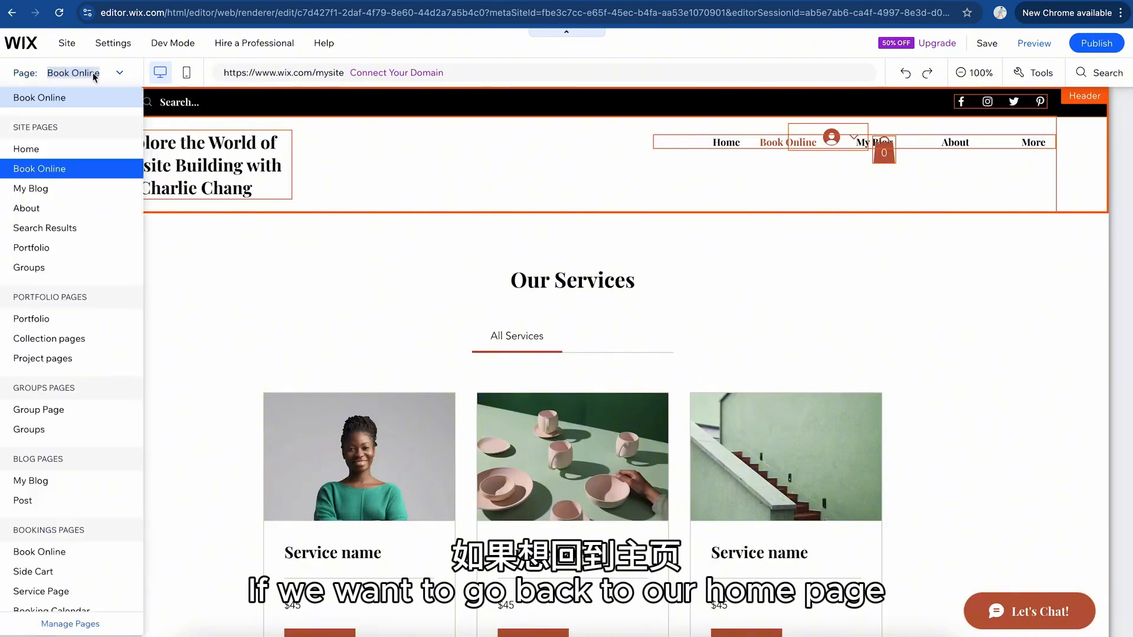
left_click(58, 148)
scroll(419, 414, "down", 5)
scroll(420, 415, "down", 10)
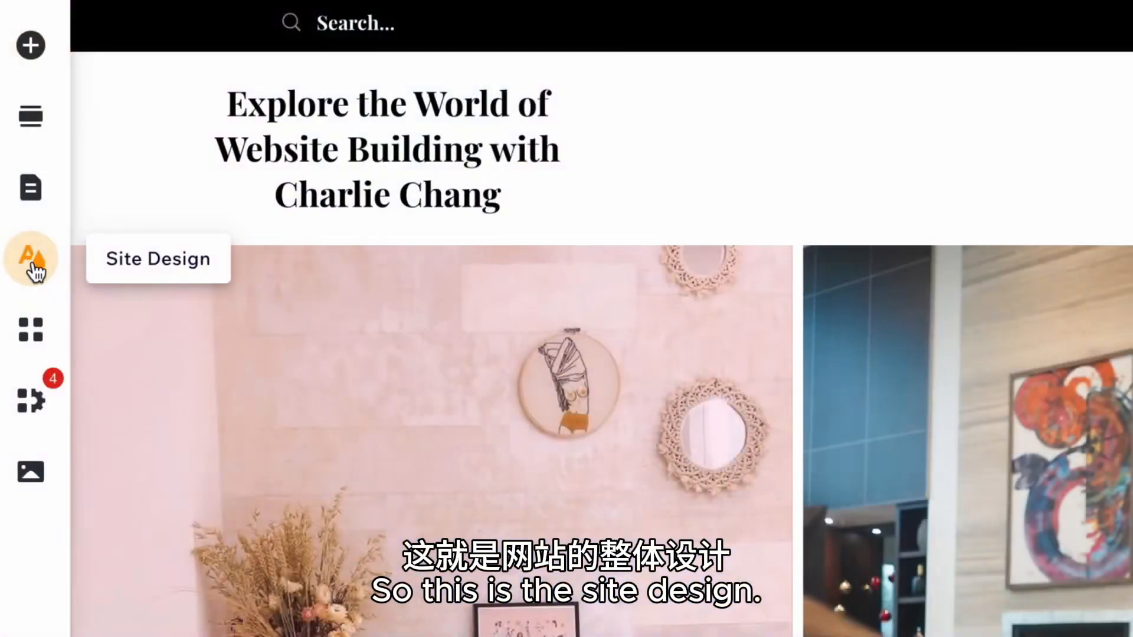
- View the site design options and browse the App Market's Marketing apps, from Ads and Analytics to Social and SEO
left_click(34, 267)
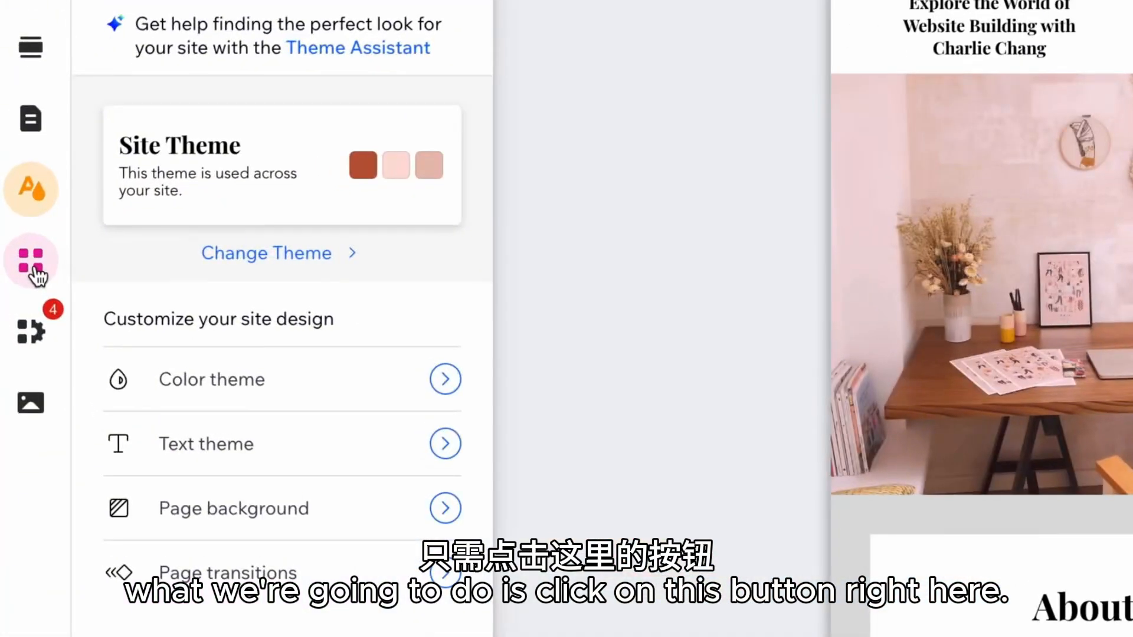
left_click(36, 271)
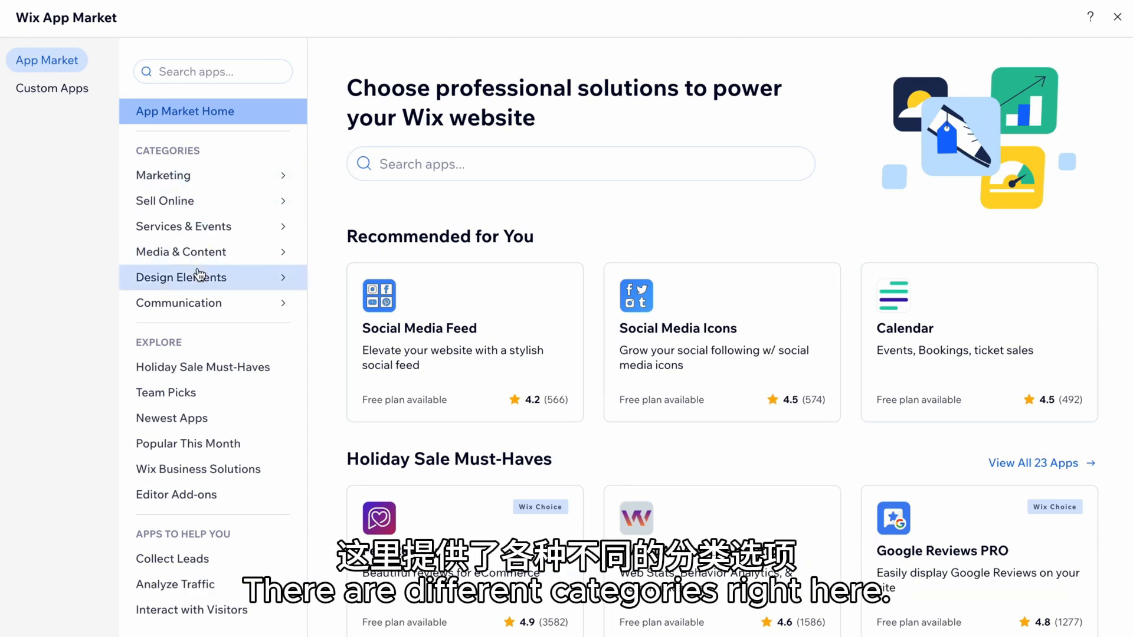
left_click(204, 188)
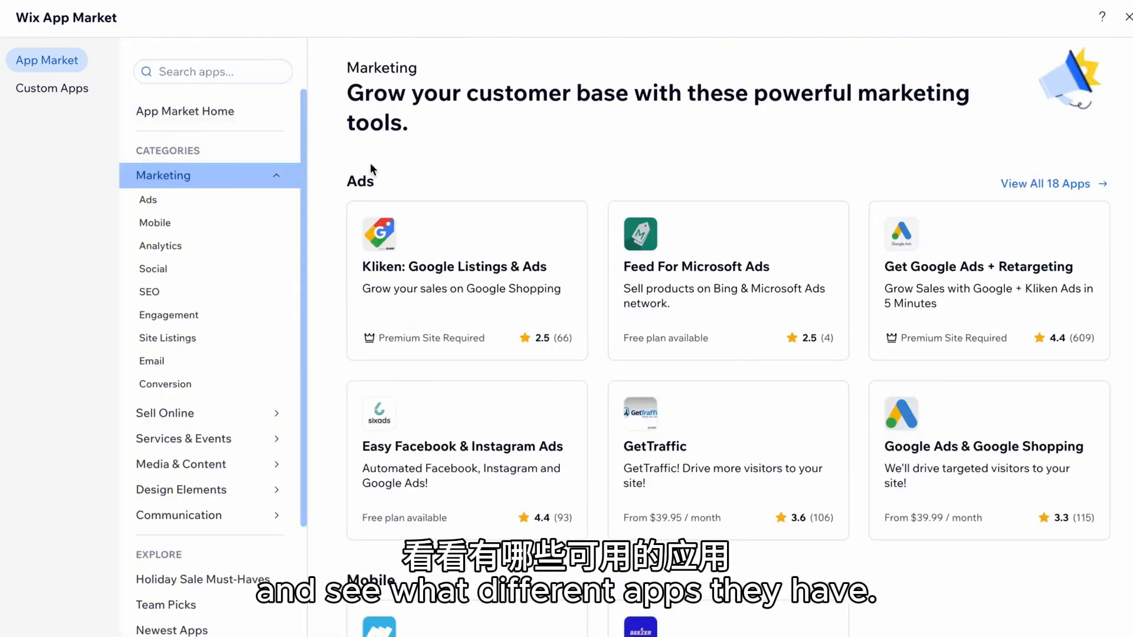
scroll(322, 225, "down", 1)
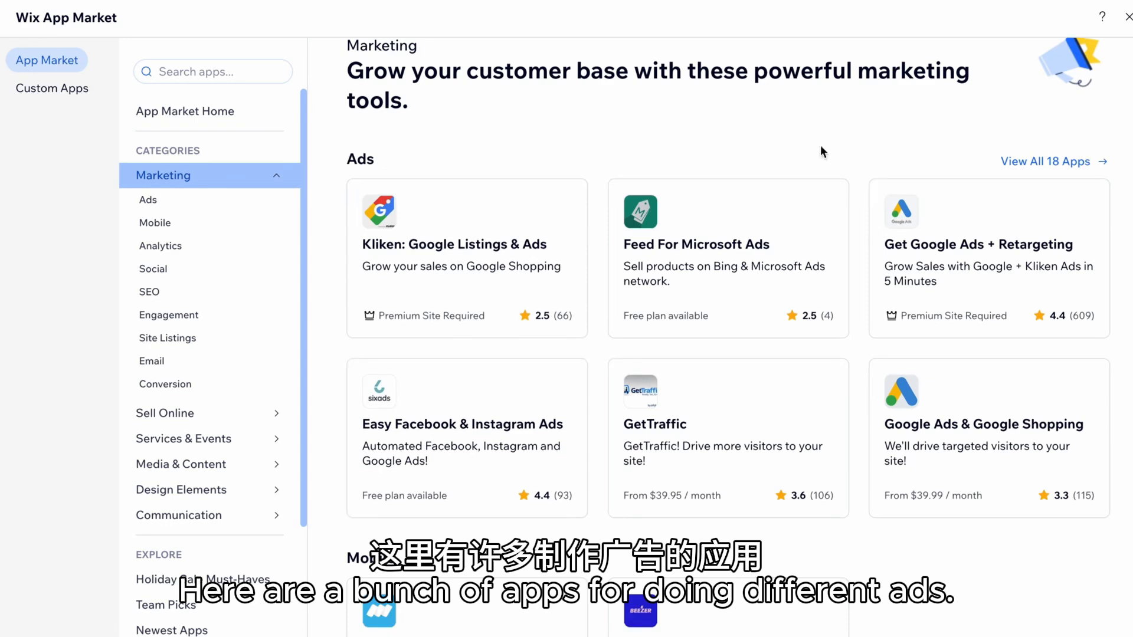
scroll(665, 403, "down", 4)
scroll(731, 309, "down", 6)
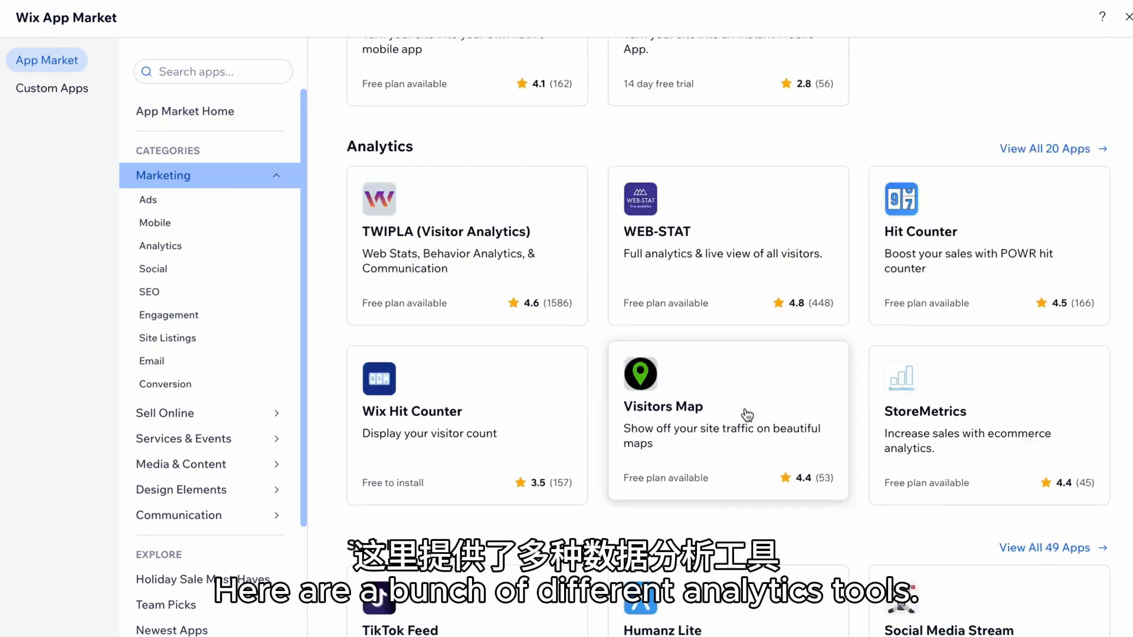
scroll(614, 155, "down", 6)
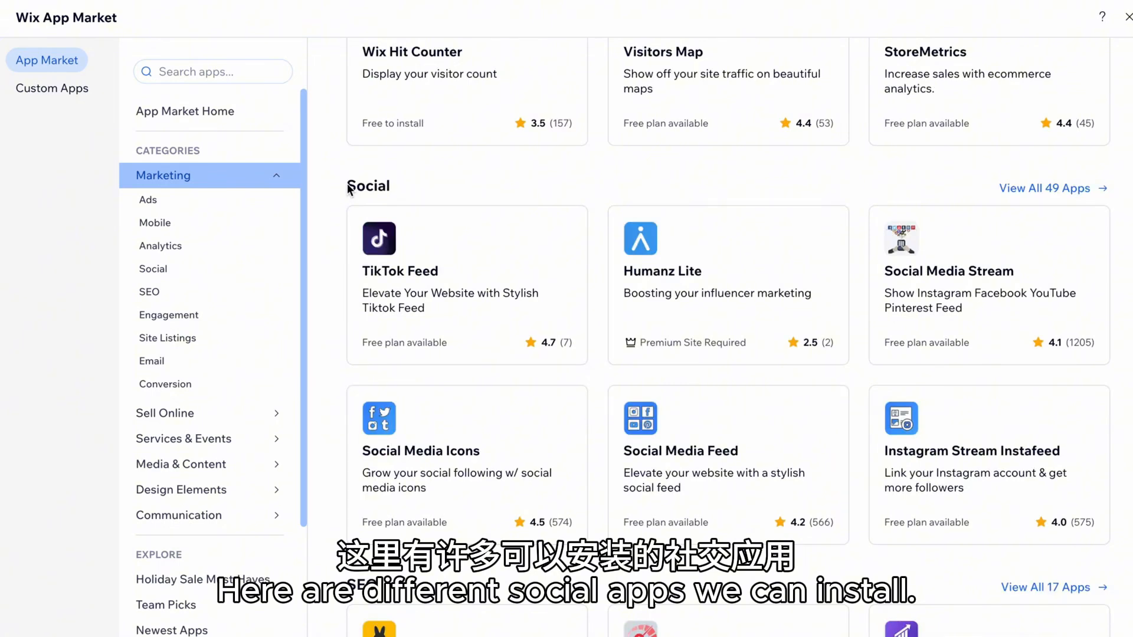
scroll(342, 218, "down", 1)
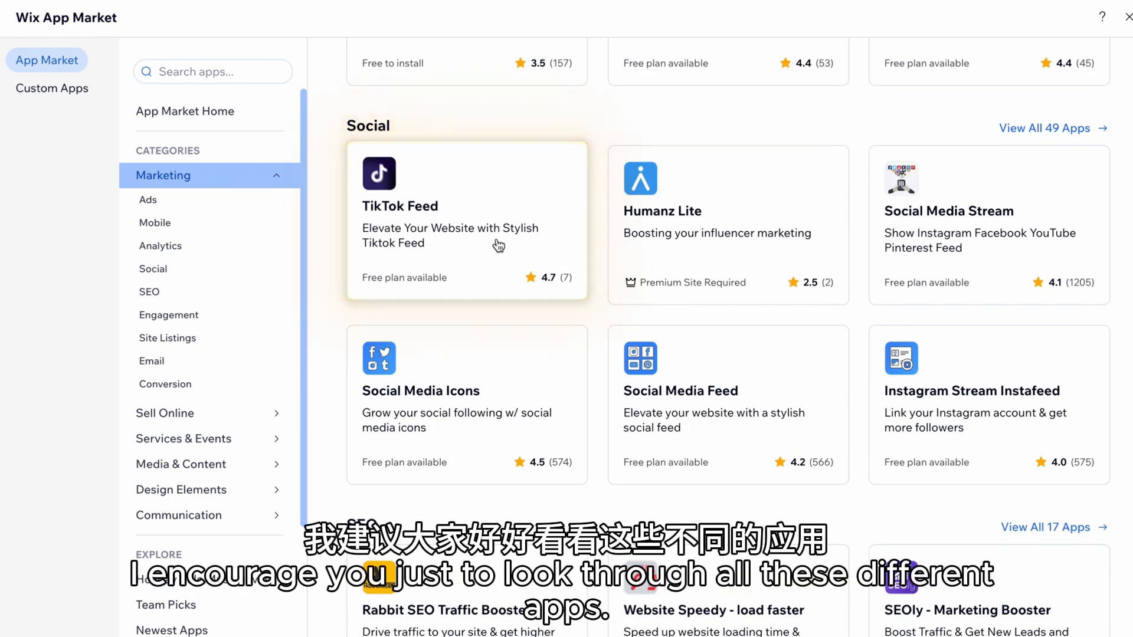
scroll(499, 245, "down", 2)
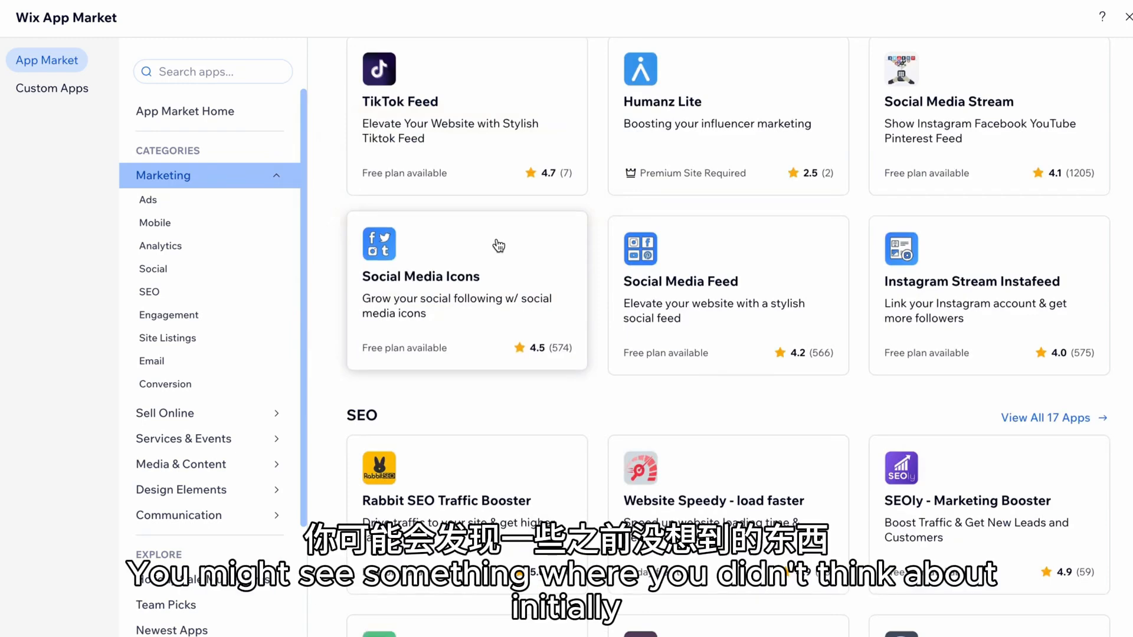
- Browse the App Market's SEO and Engagement apps, checking their pricing and ratings
scroll(498, 246, "down", 6)
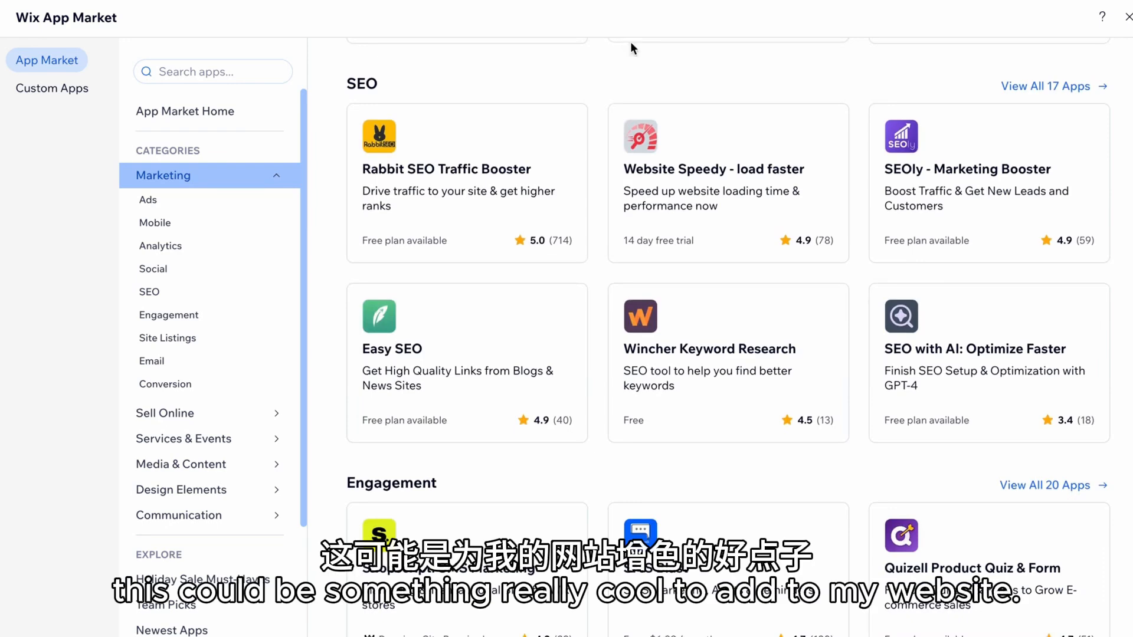
scroll(631, 46, "down", 2)
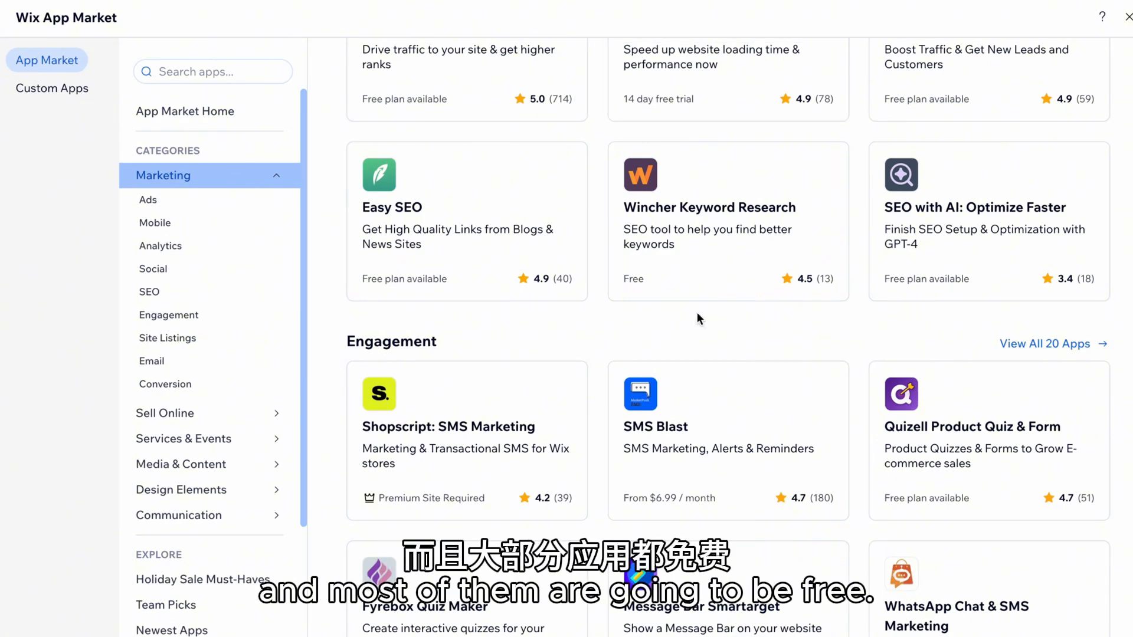
scroll(696, 313, "down", 1)
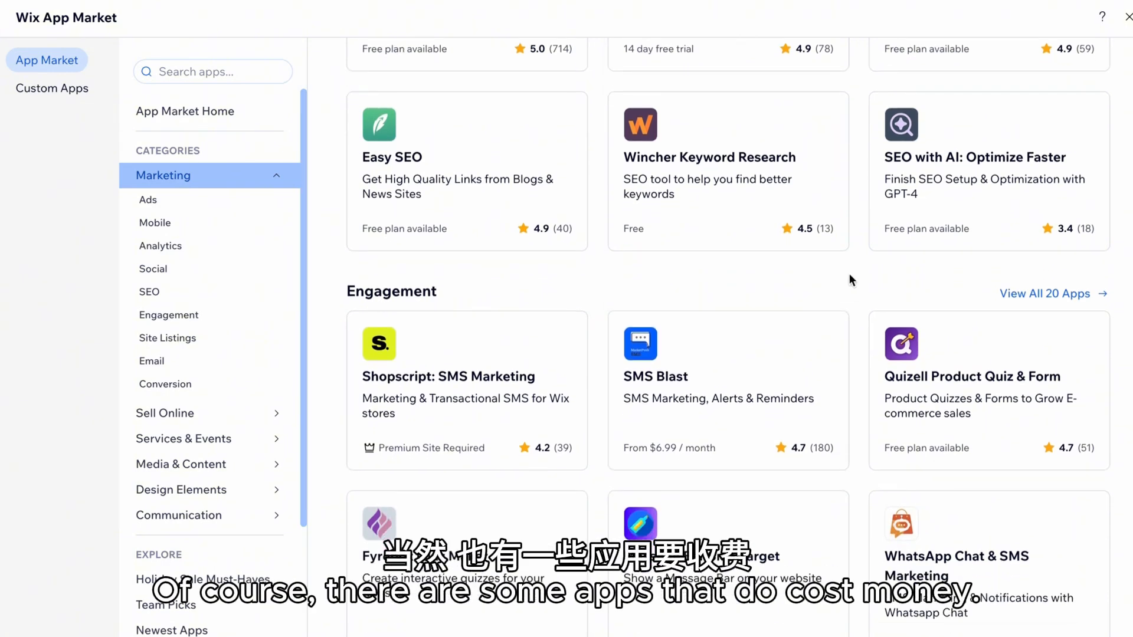
scroll(848, 274, "down", 1)
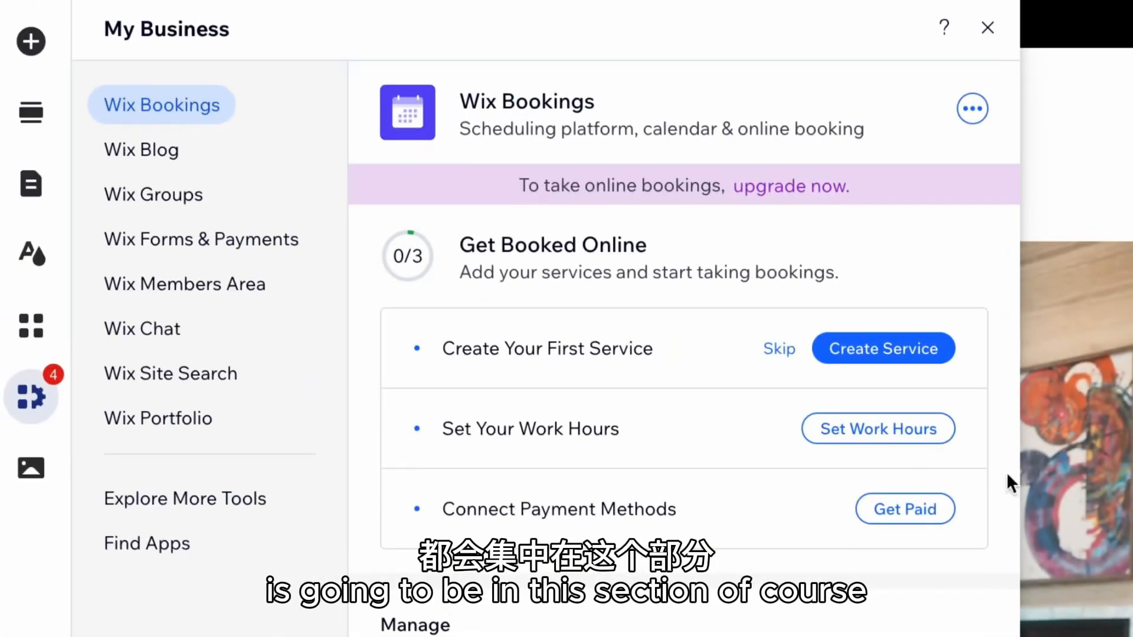
- Look over the site's media options, from upload sources and site files to Photo Studio, Video Maker and free Wix images
left_click(31, 468)
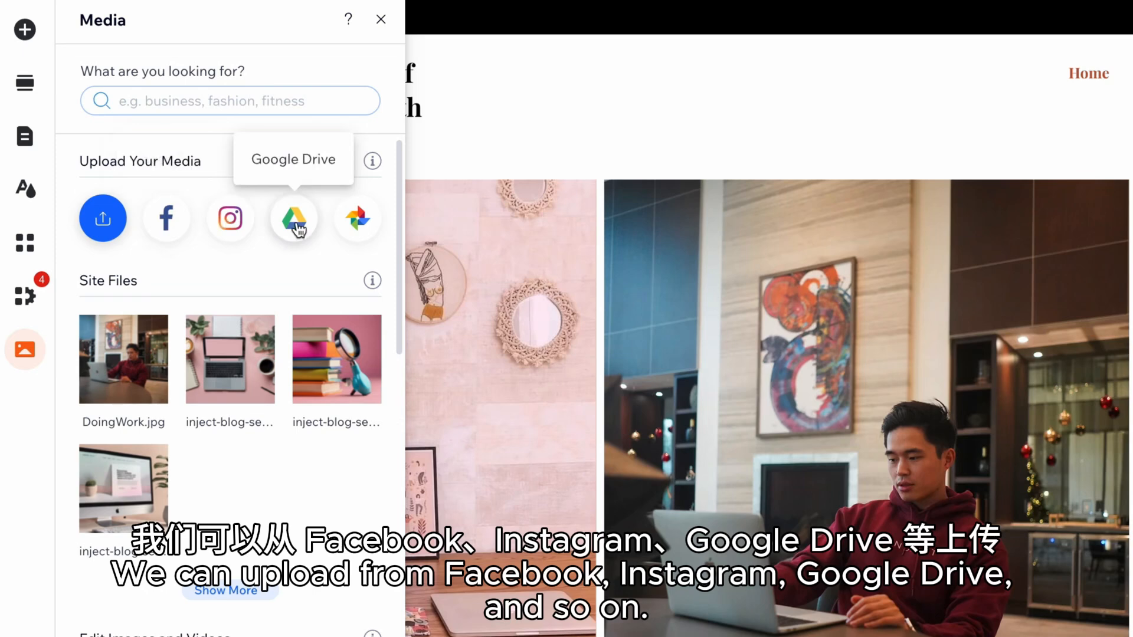
scroll(294, 227, "down", 6)
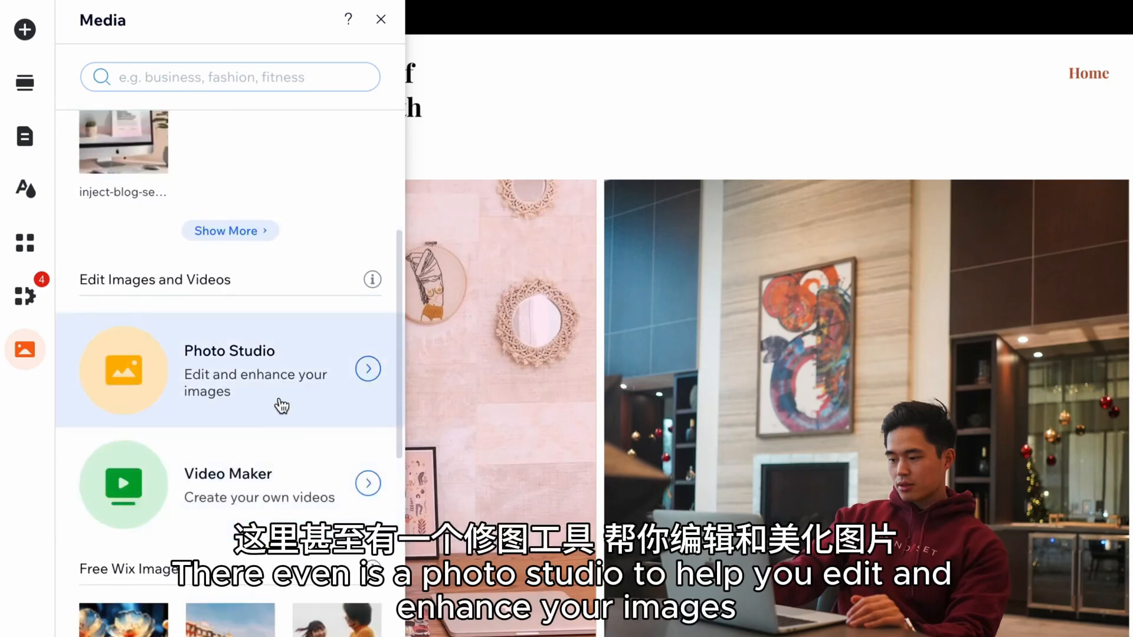
scroll(282, 406, "down", 1)
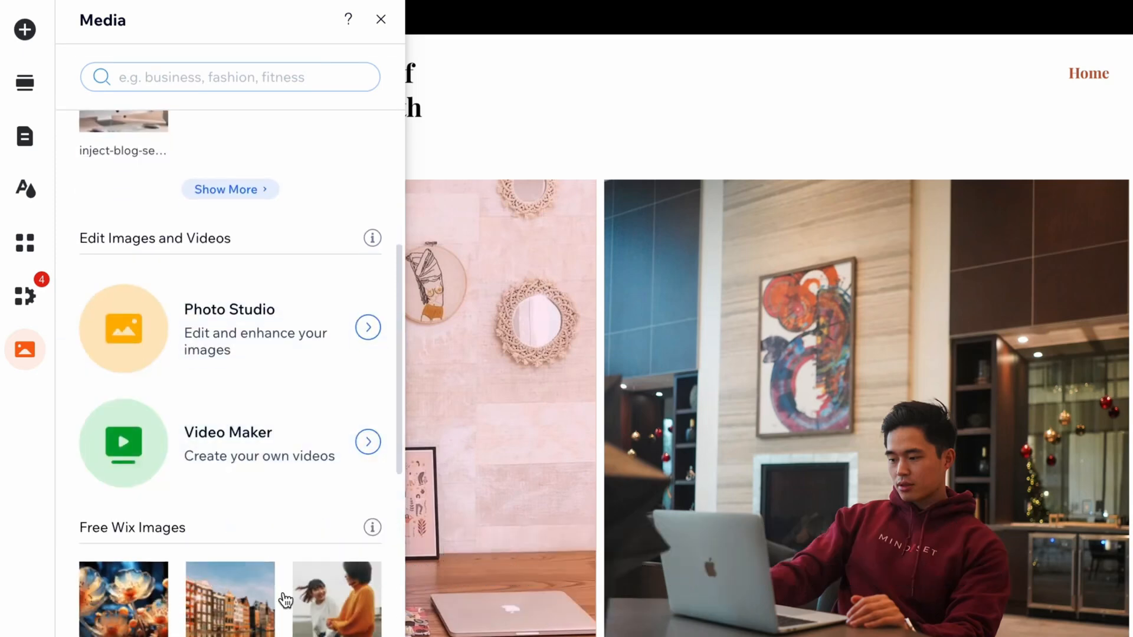
scroll(267, 453, "down", 1)
scroll(268, 453, "down", 1)
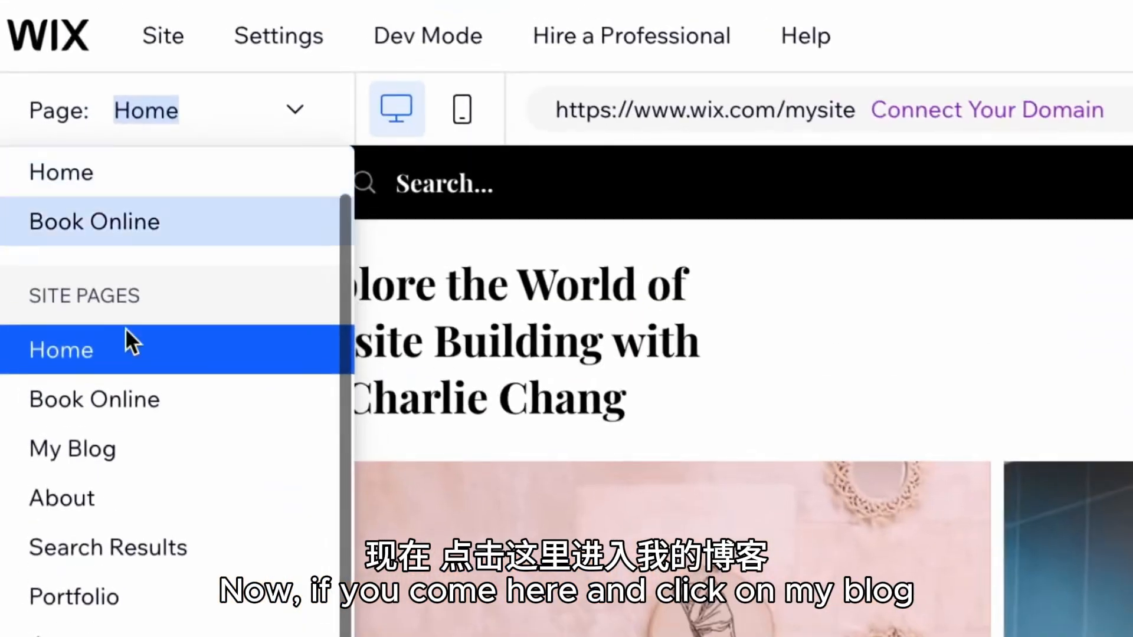
- Switch to the My Blog page and look over its blog feed and where sections can be added
left_click(105, 396)
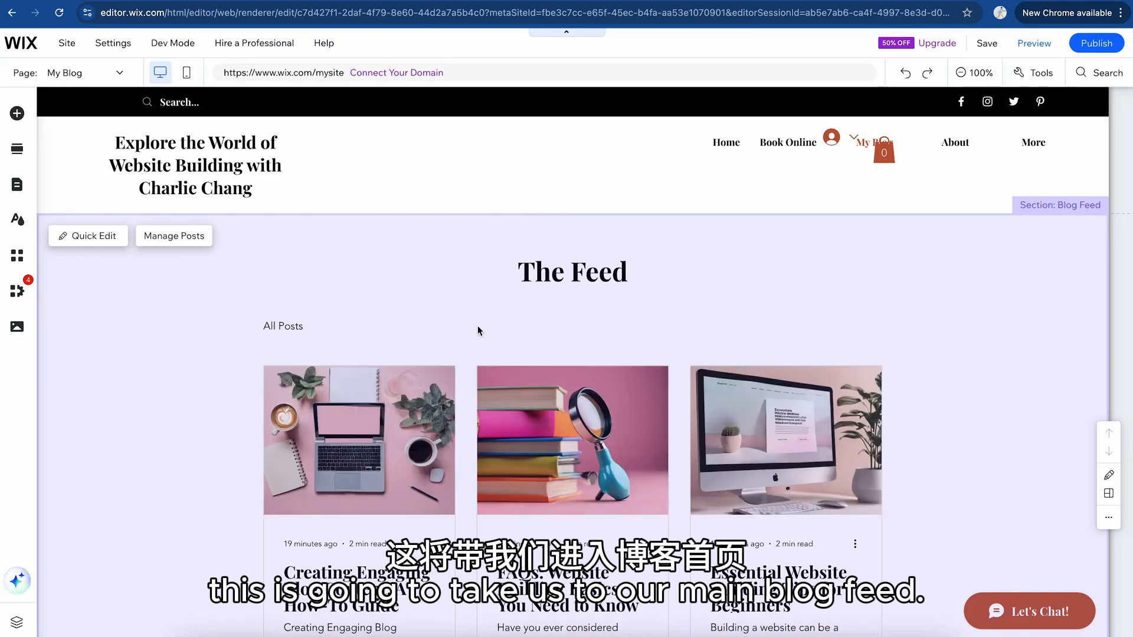
scroll(478, 330, "down", 5)
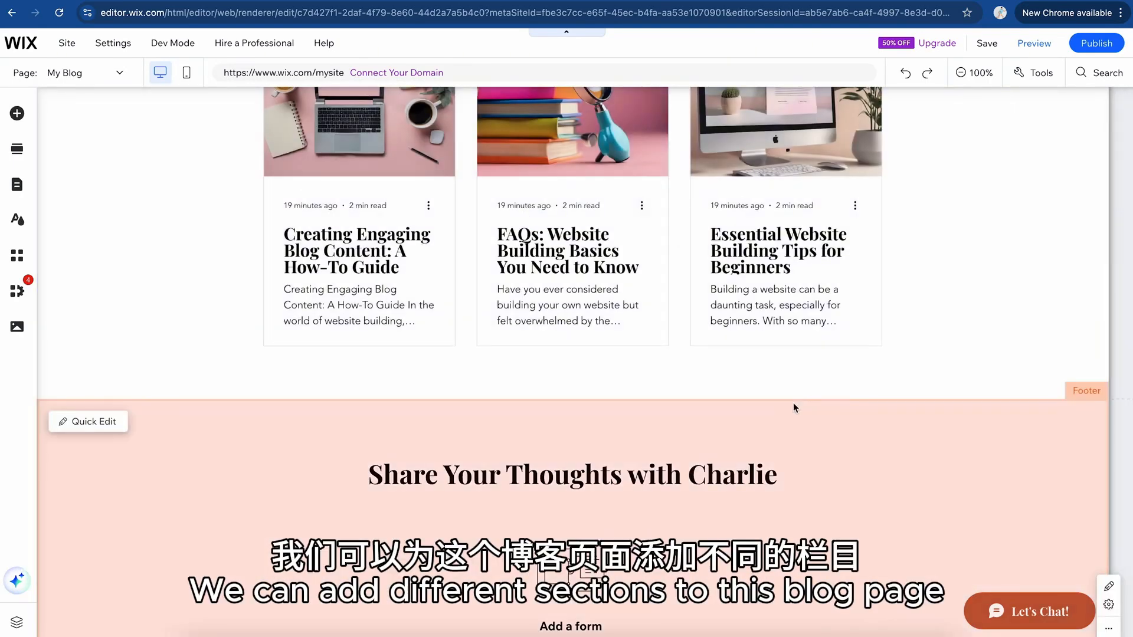
mouse_move(724, 397)
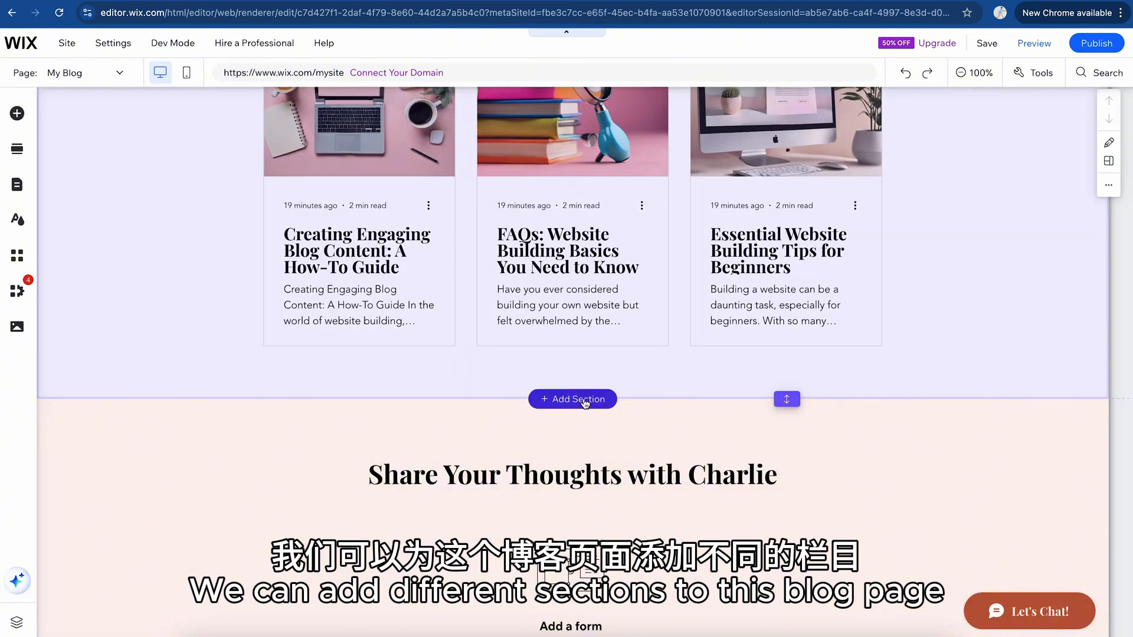
scroll(422, 454, "up", 5)
scroll(421, 455, "down", 2)
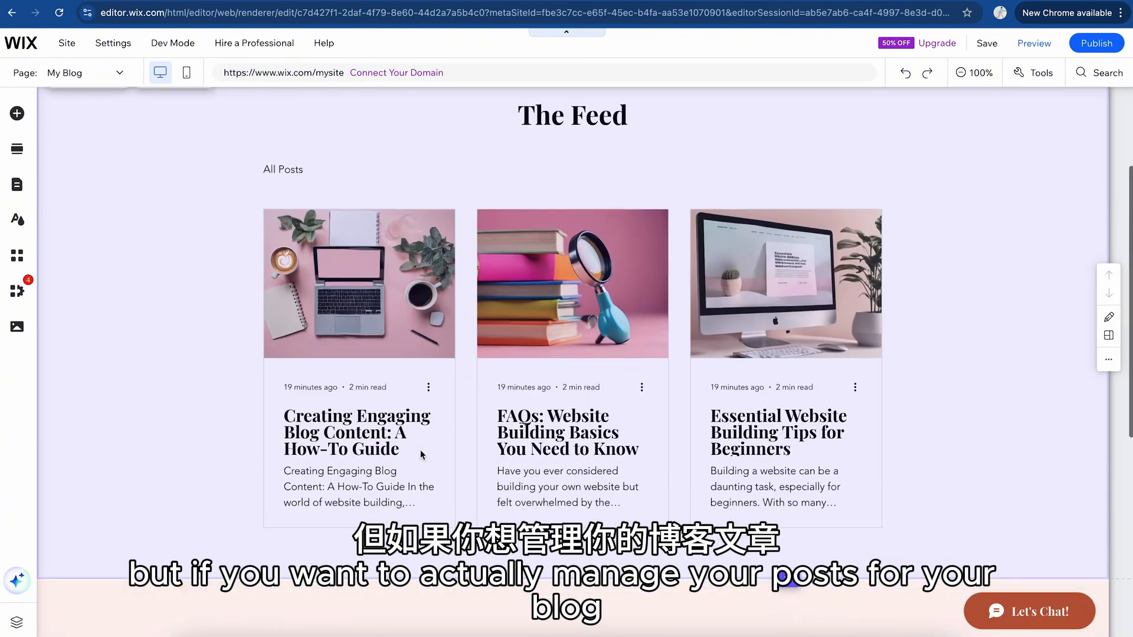
scroll(422, 439, "up", 1)
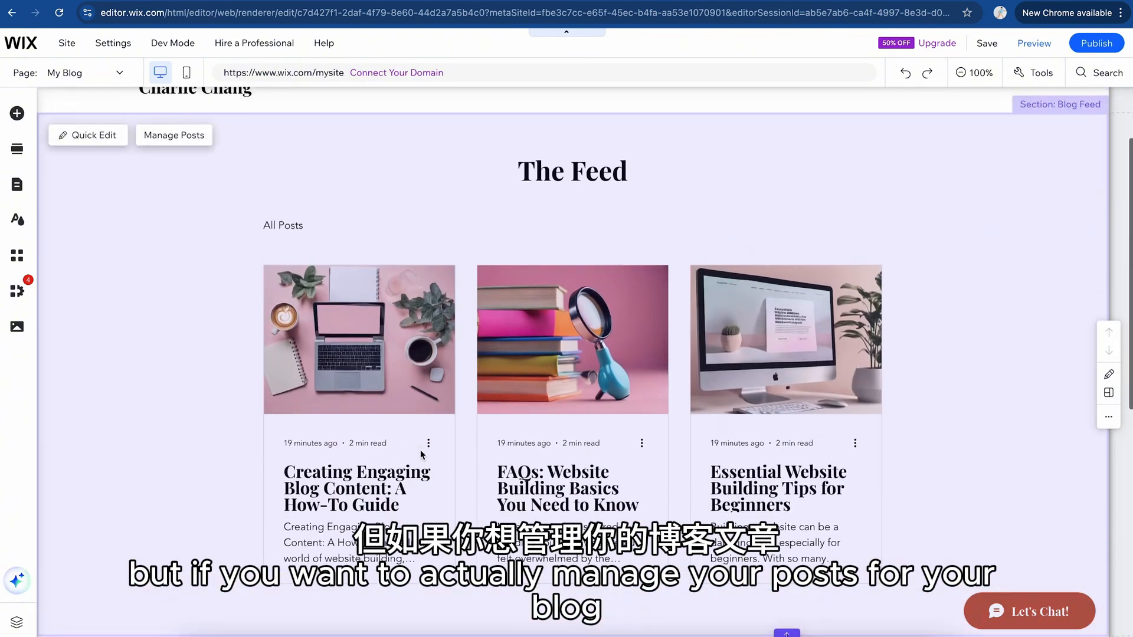
- Open a new blog post from the post manager and look over its AI tools, title and body, settings, monetization and translation options
left_click(190, 140)
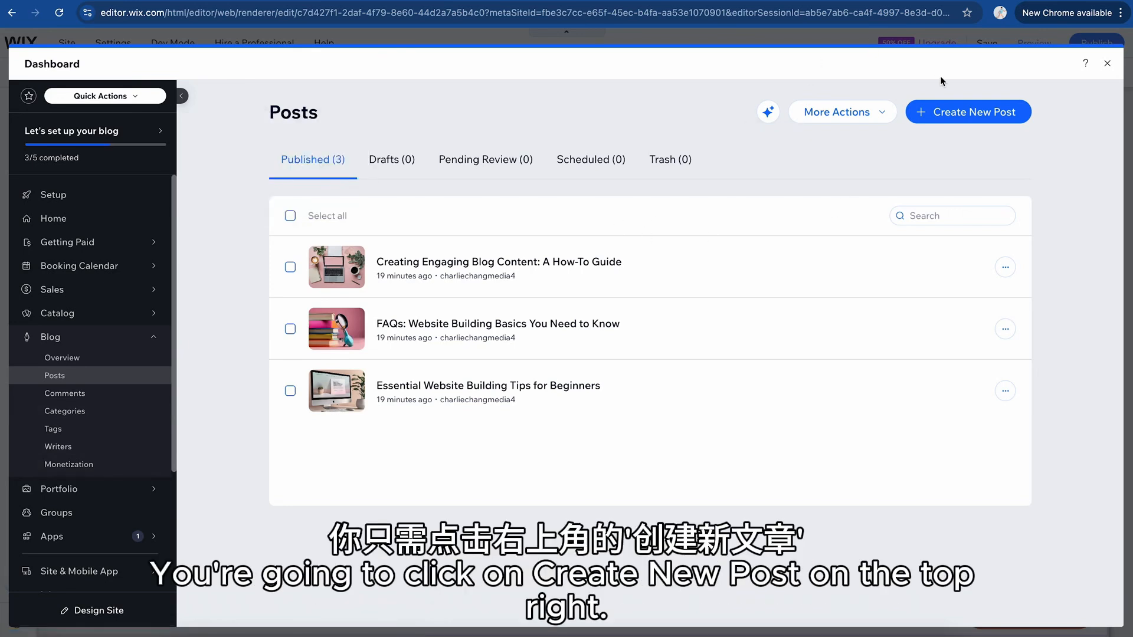
left_click(983, 116)
left_click(38, 178)
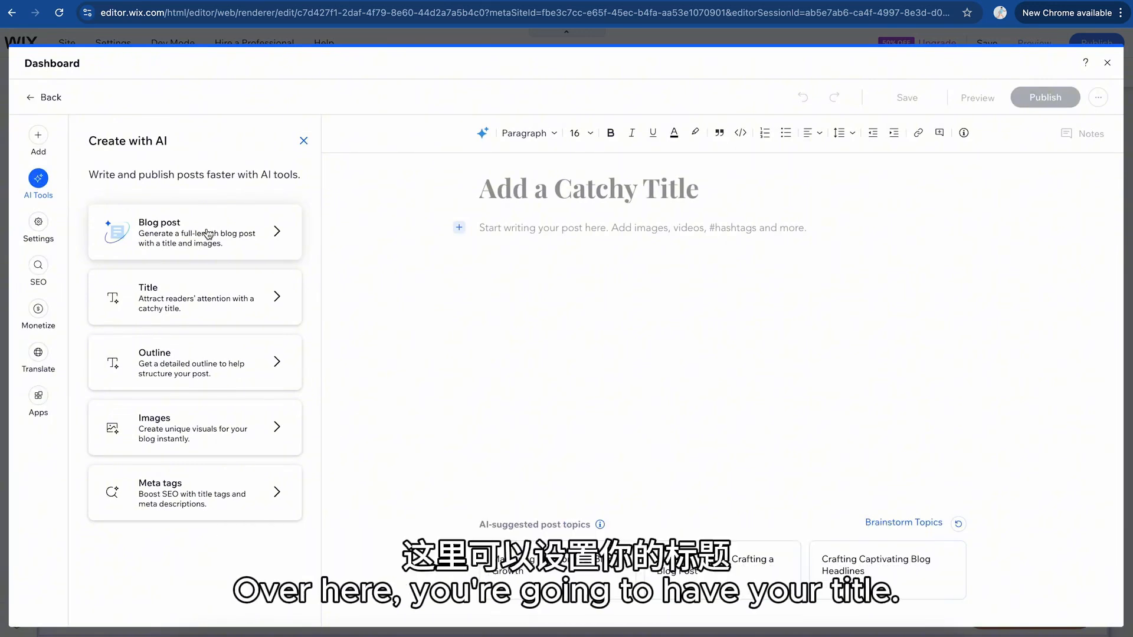
left_click(665, 187)
left_click(721, 303)
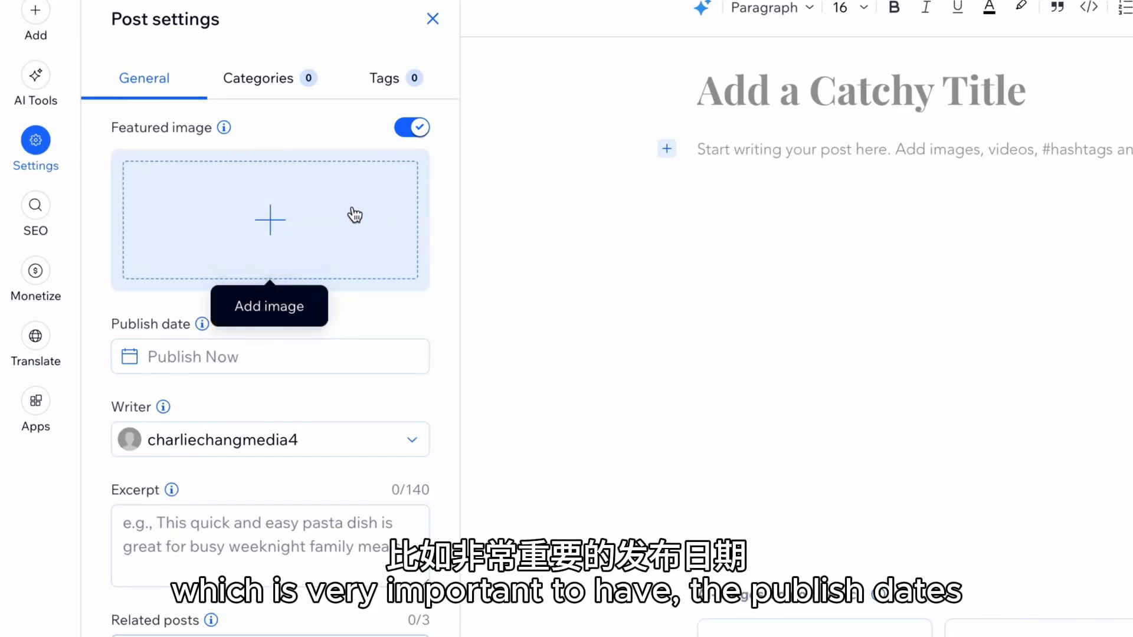
scroll(264, 296, "down", 1)
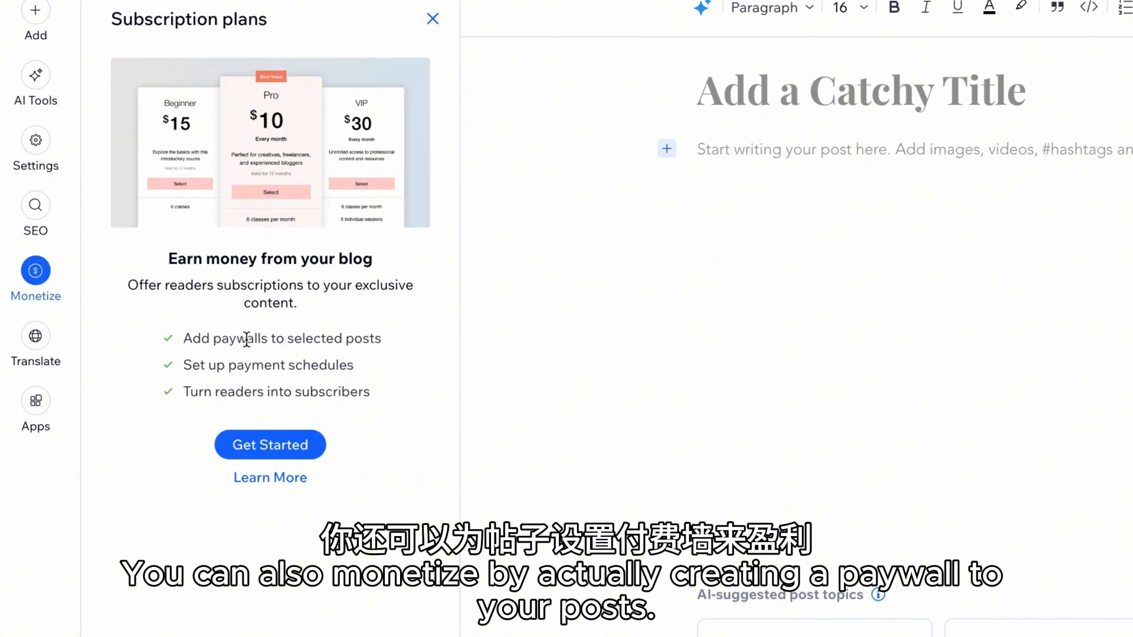
left_click(47, 352)
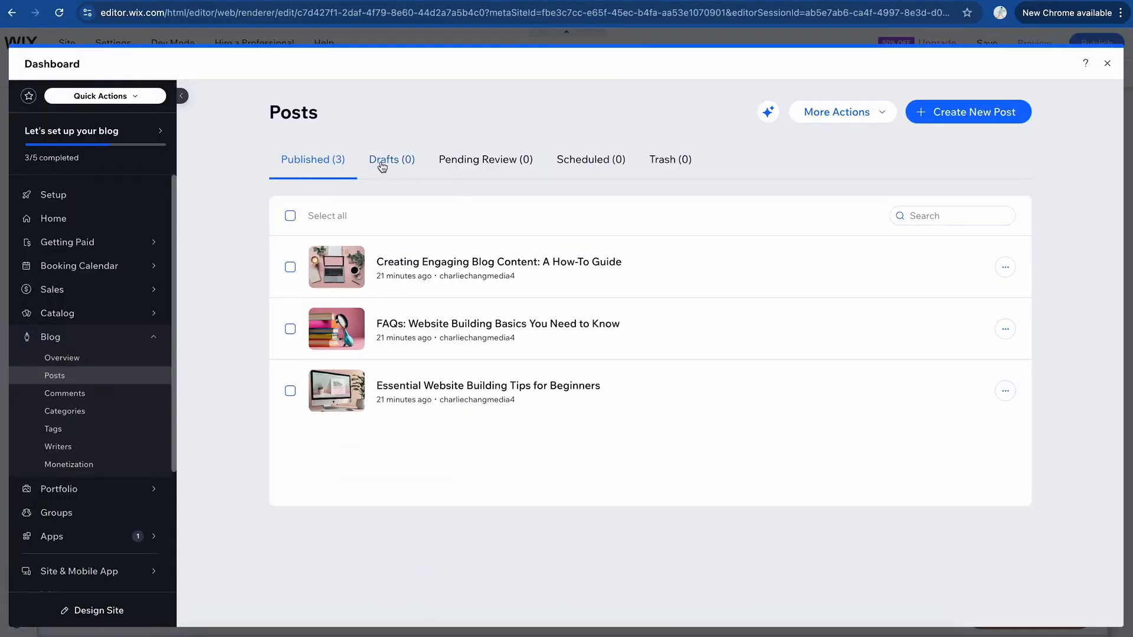
- Check the blog's draft, pending review and scheduled posts
left_click(383, 162)
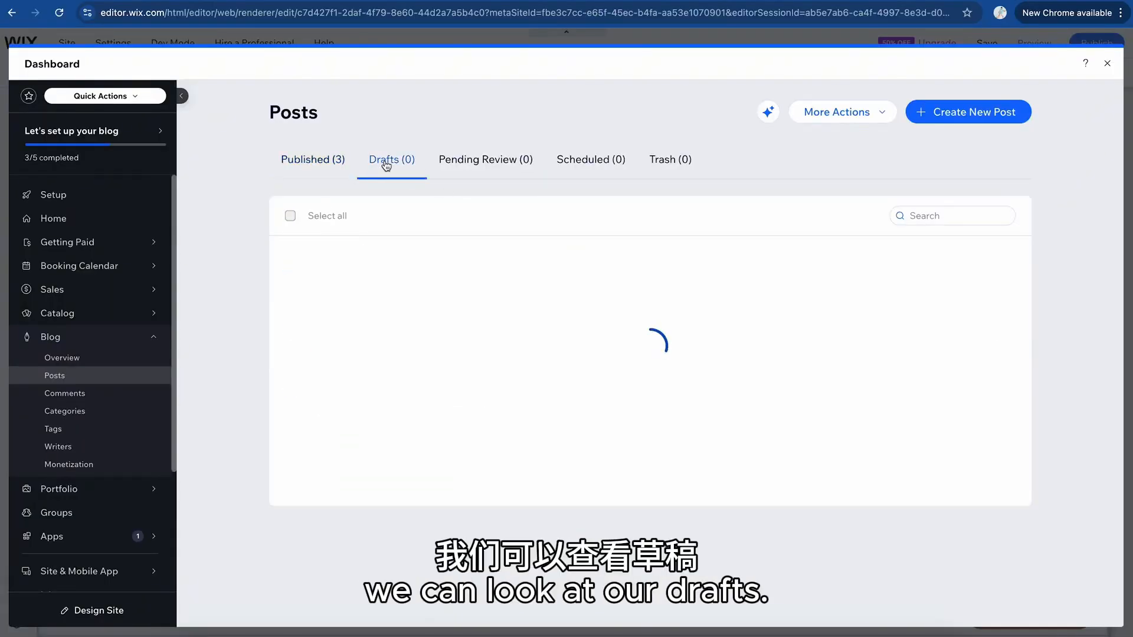
left_click(469, 164)
left_click(585, 165)
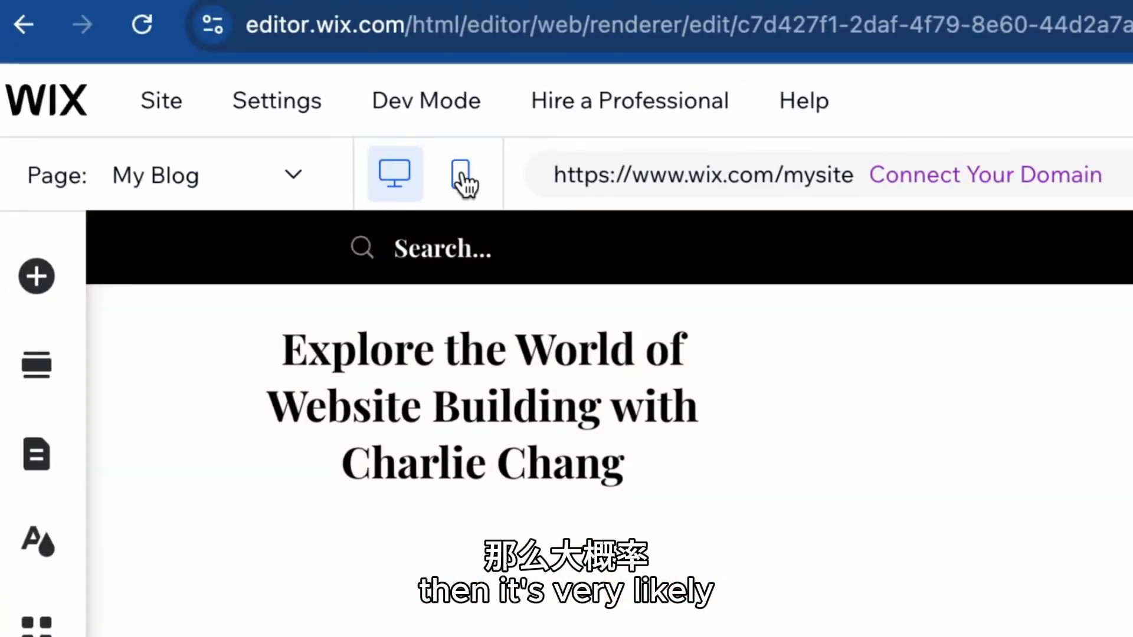
- Switch the editor to the mobile view and review the My Blog page
left_click(462, 180)
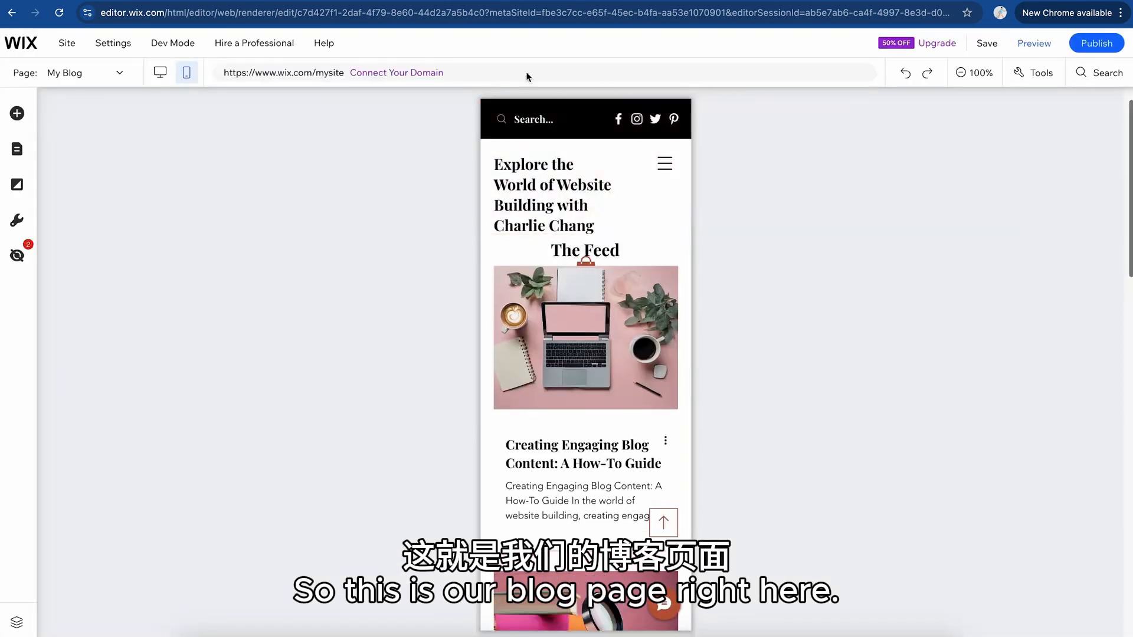
scroll(495, 348, "down", 6)
scroll(579, 221, "up", 4)
scroll(579, 221, "up", 3)
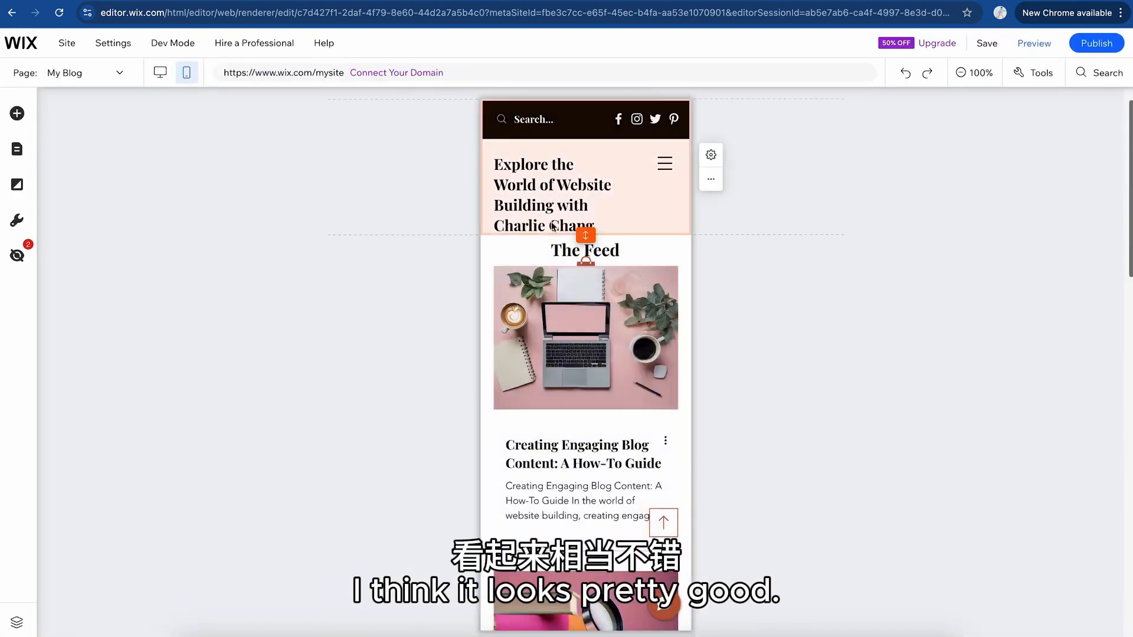
- Open the Home page in the mobile view and make the header's site title text smaller
left_click(81, 73)
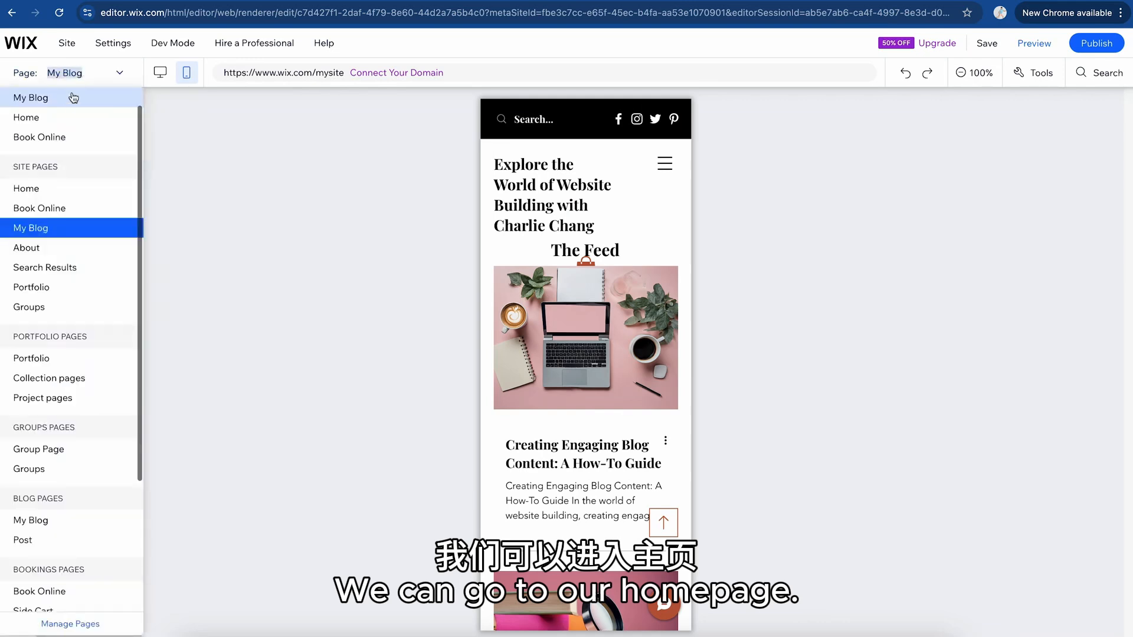
left_click(26, 117)
left_click(565, 200)
left_click(565, 199)
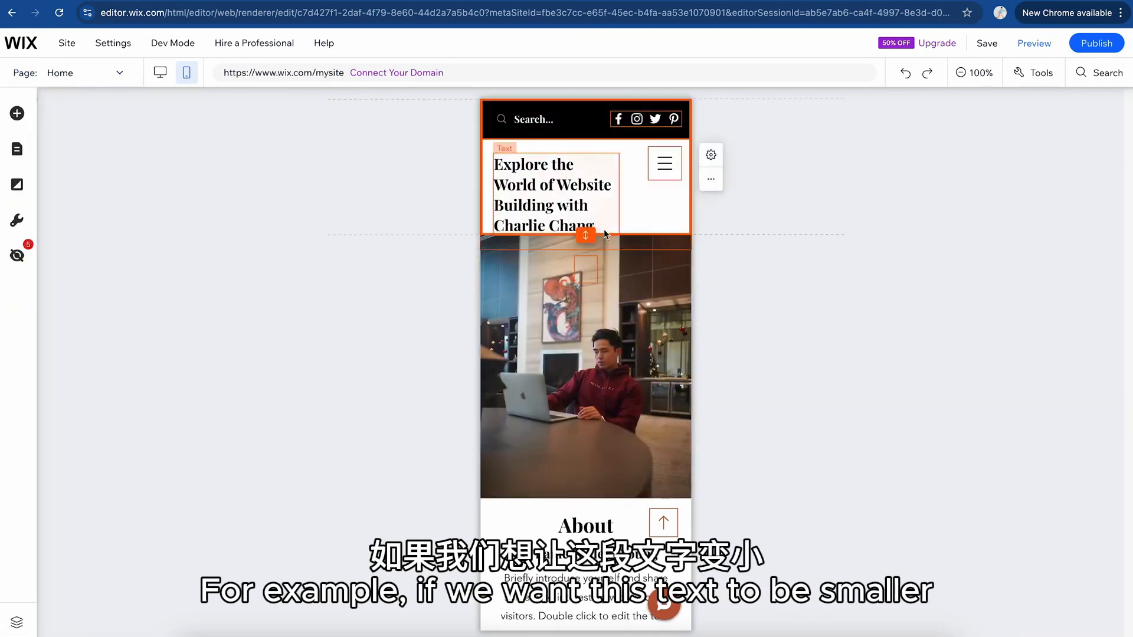
left_click_drag(311, 185, 306, 189)
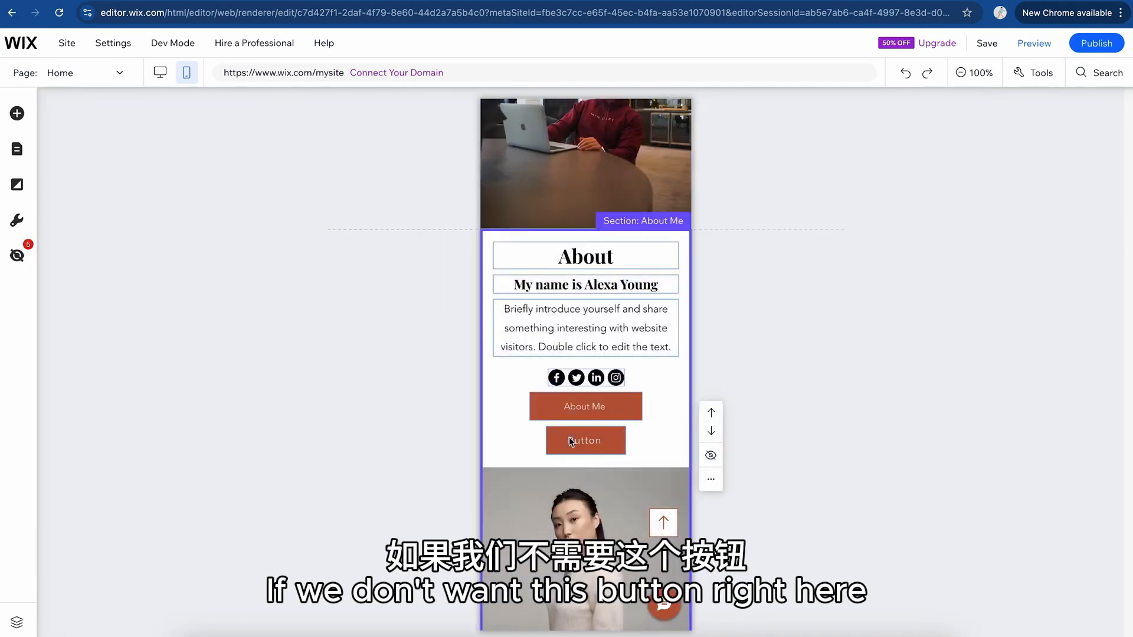
- Hide the extra button below About Me in the About section on mobile
left_click(605, 443)
right_click(605, 444)
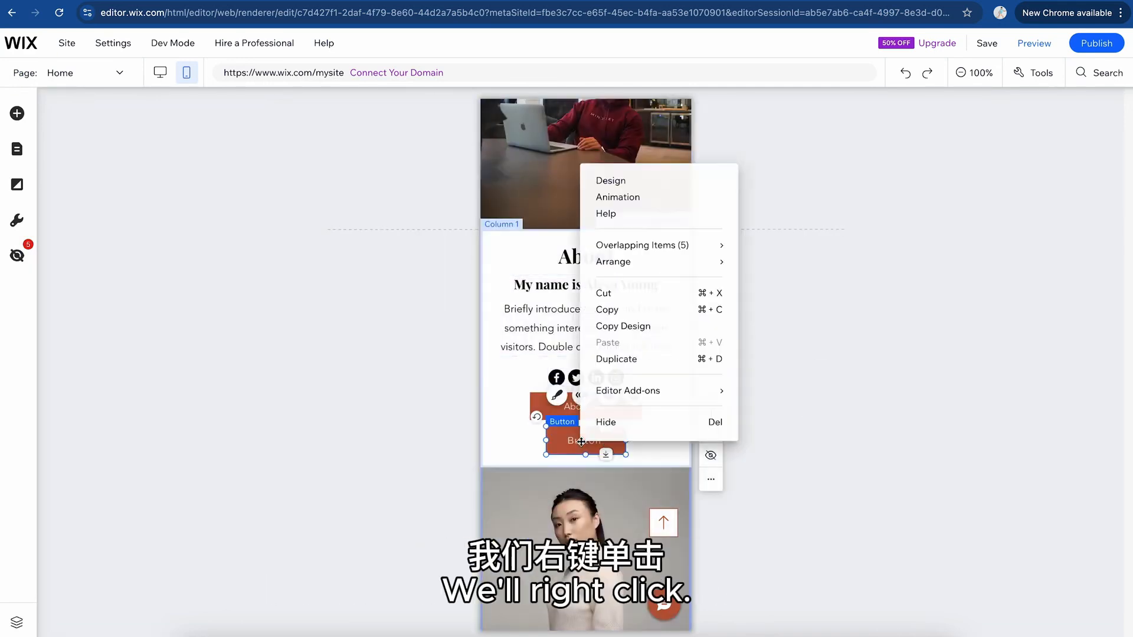
left_click(652, 423)
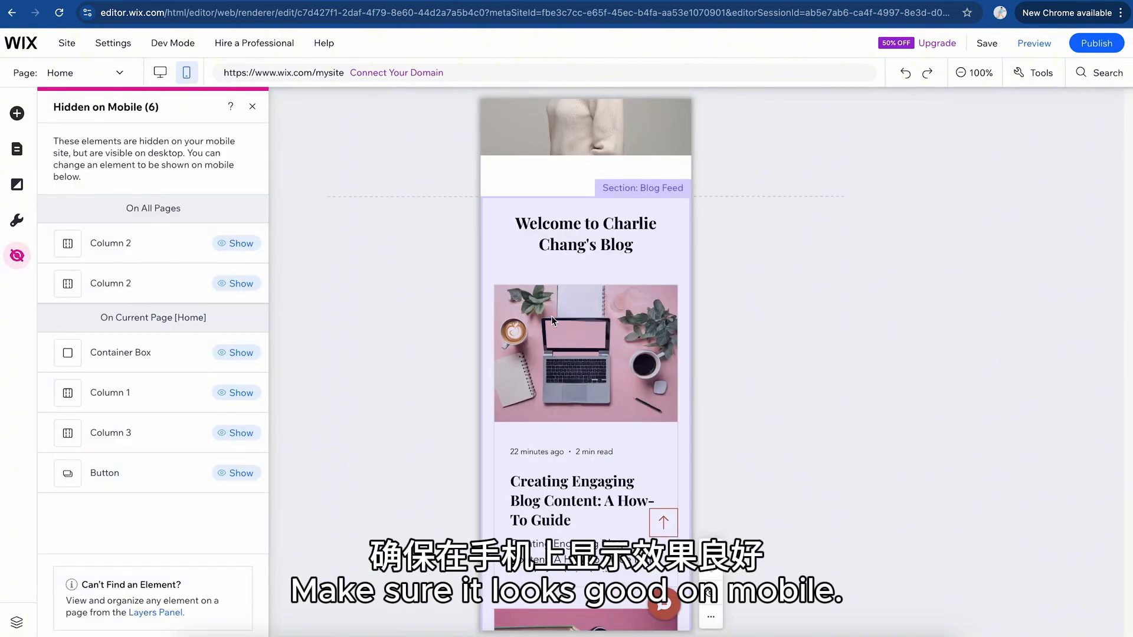
- Review the mobile Home page from the blog feed down to the footer and back up to the header
scroll(551, 316, "down", 15)
scroll(601, 416, "down", 2)
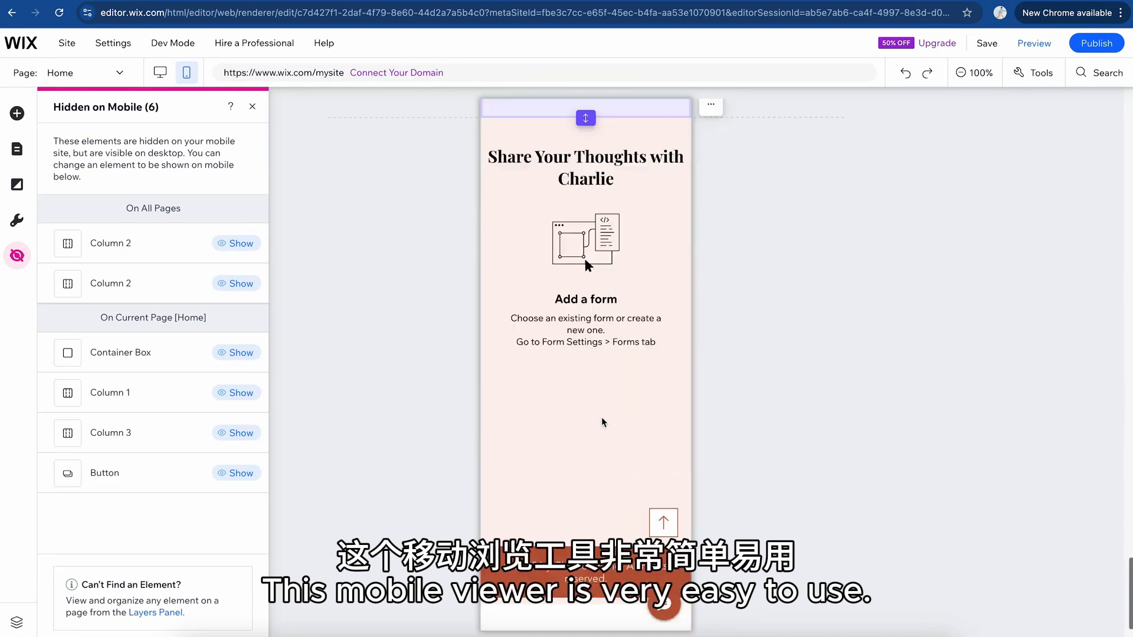
scroll(601, 417, "up", 20)
left_click(445, 216)
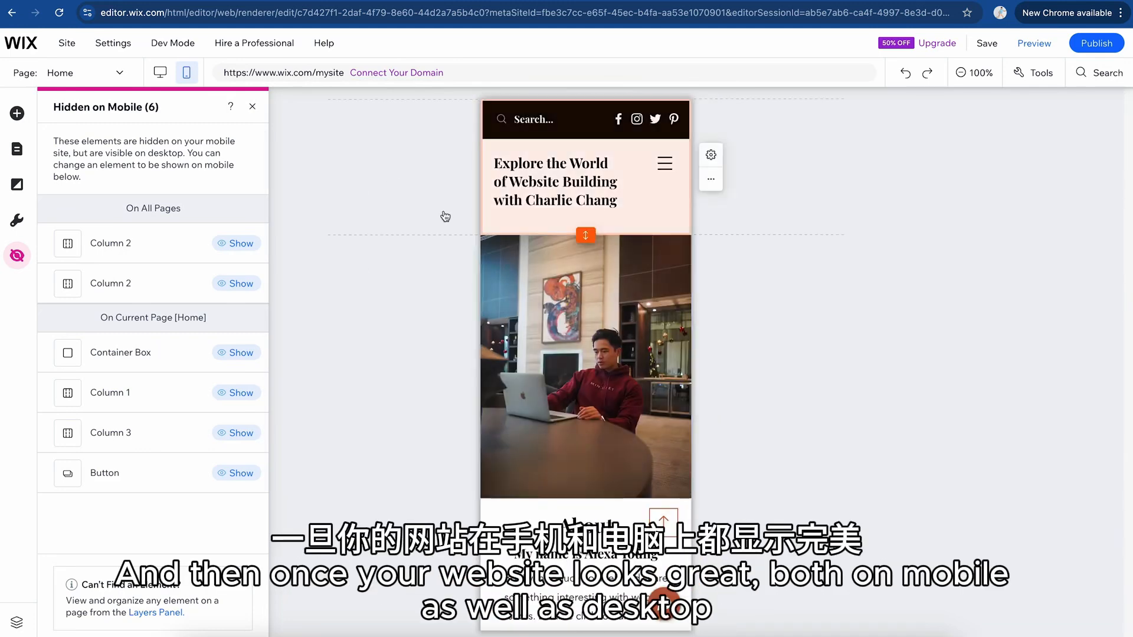
- Return the editor to the desktop view and publish the site
left_click(160, 74)
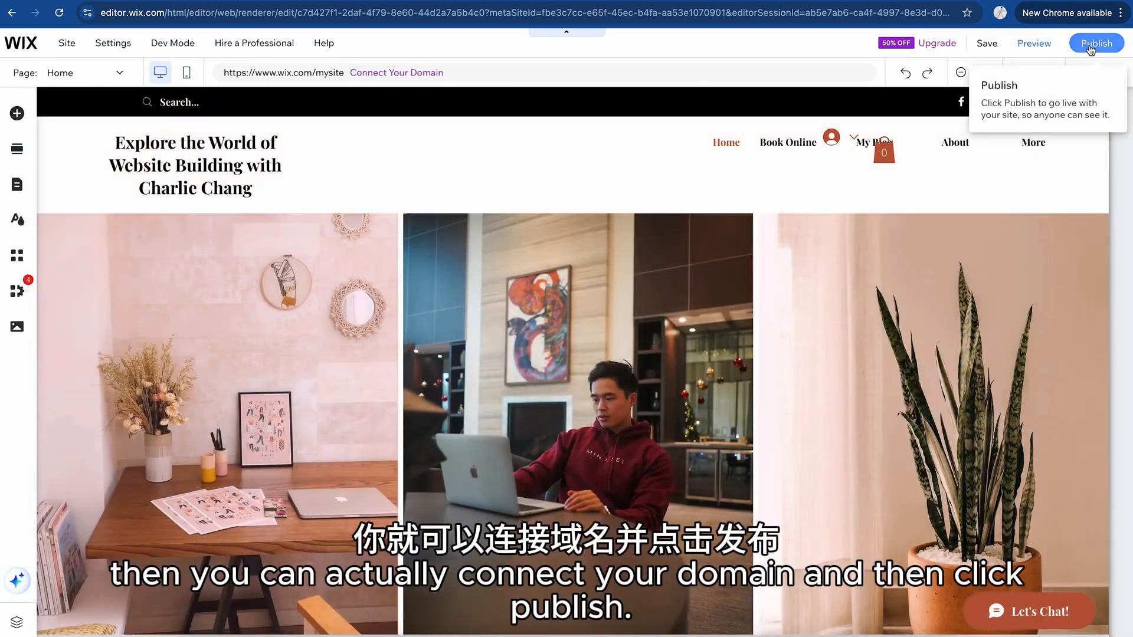
left_click(1090, 46)
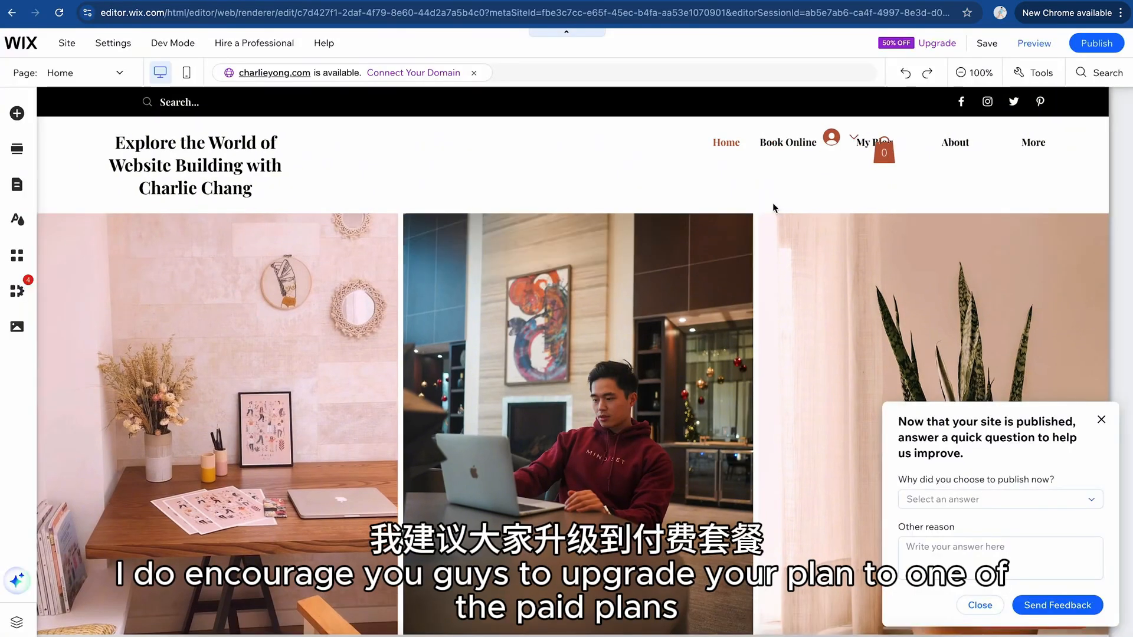
- Open the premium upgrade page and compare the Business Elite, Business, Core and Light plans
mouse_move(937, 43)
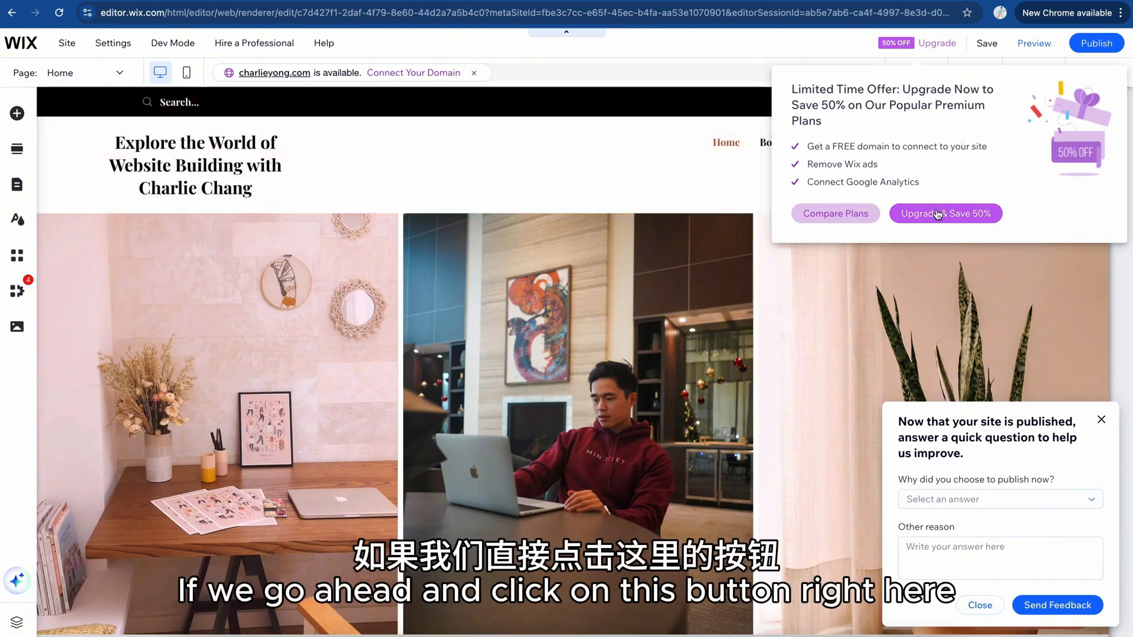
left_click(938, 215)
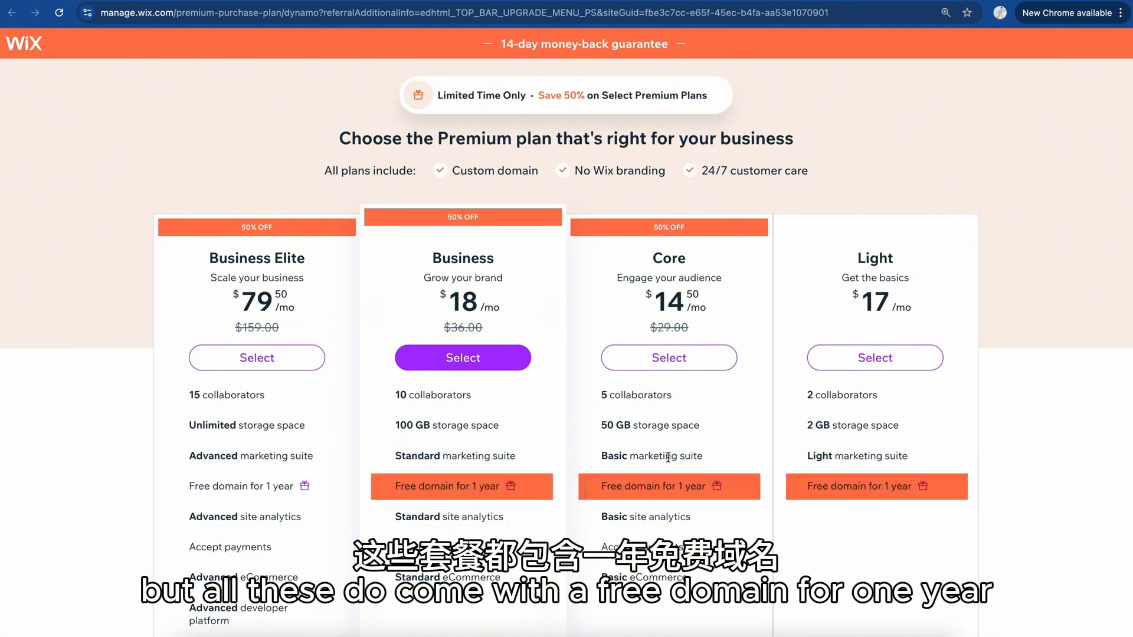
scroll(668, 458, "down", 3)
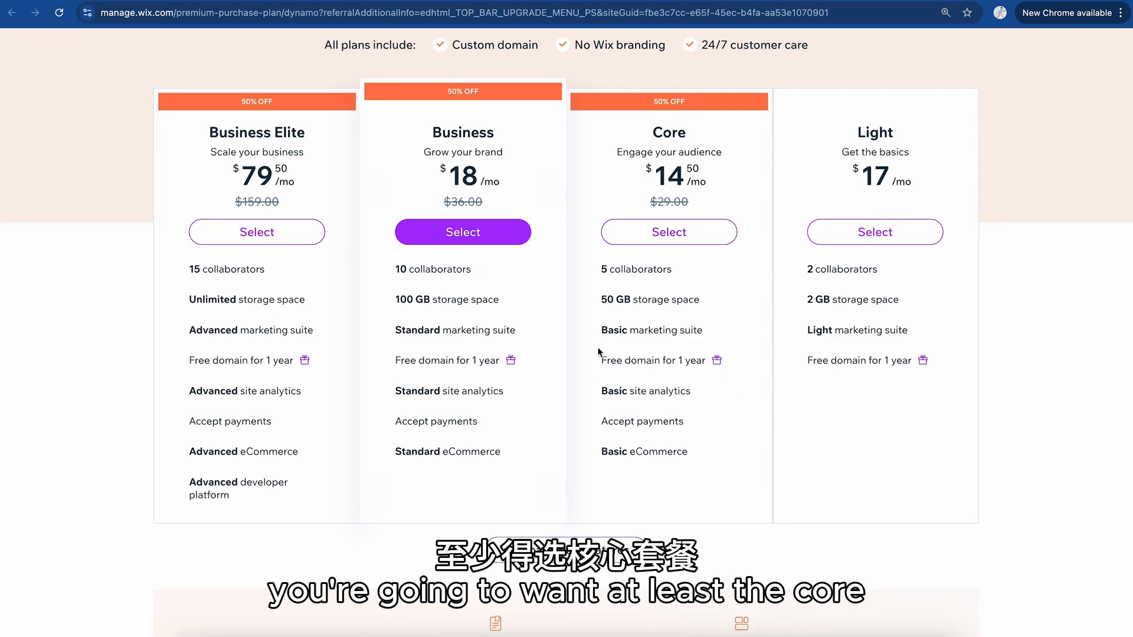
scroll(552, 426, "up", 3)
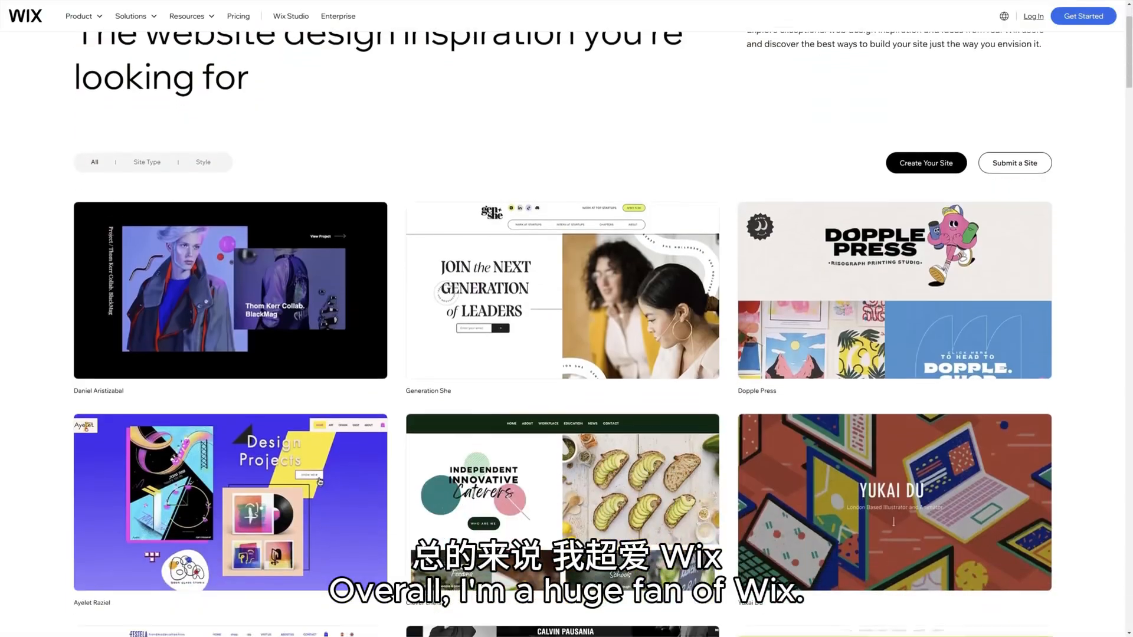
- Browse the Wix website inspiration page, covering example sites, template categories and success stories
scroll(567, 331, "down", 8)
scroll(567, 331, "down", 10)
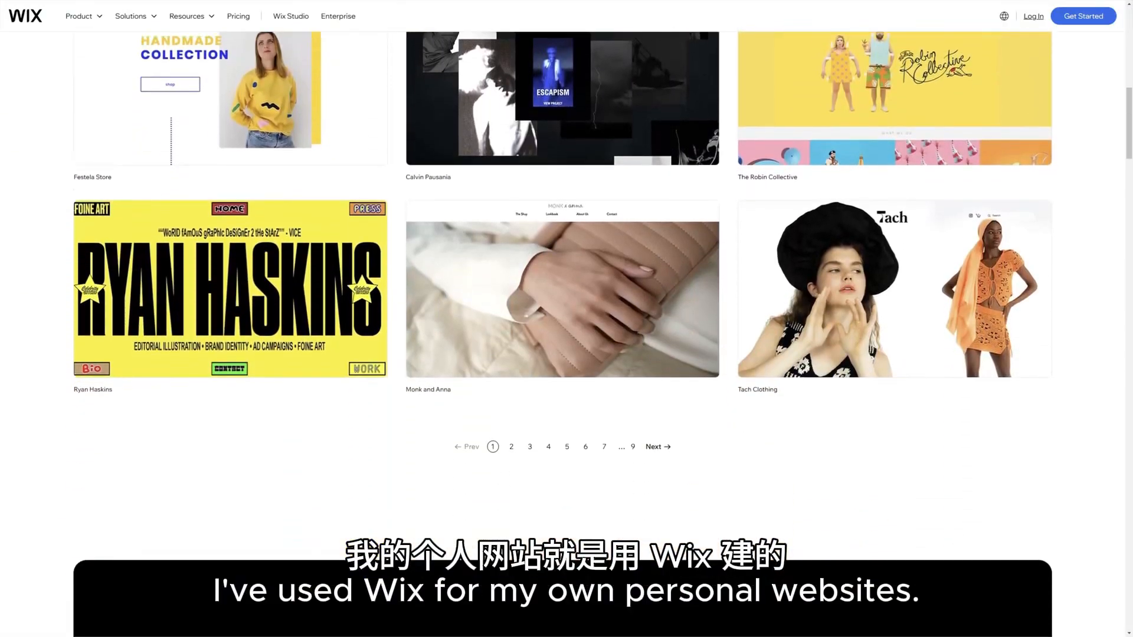
scroll(567, 330, "down", 10)
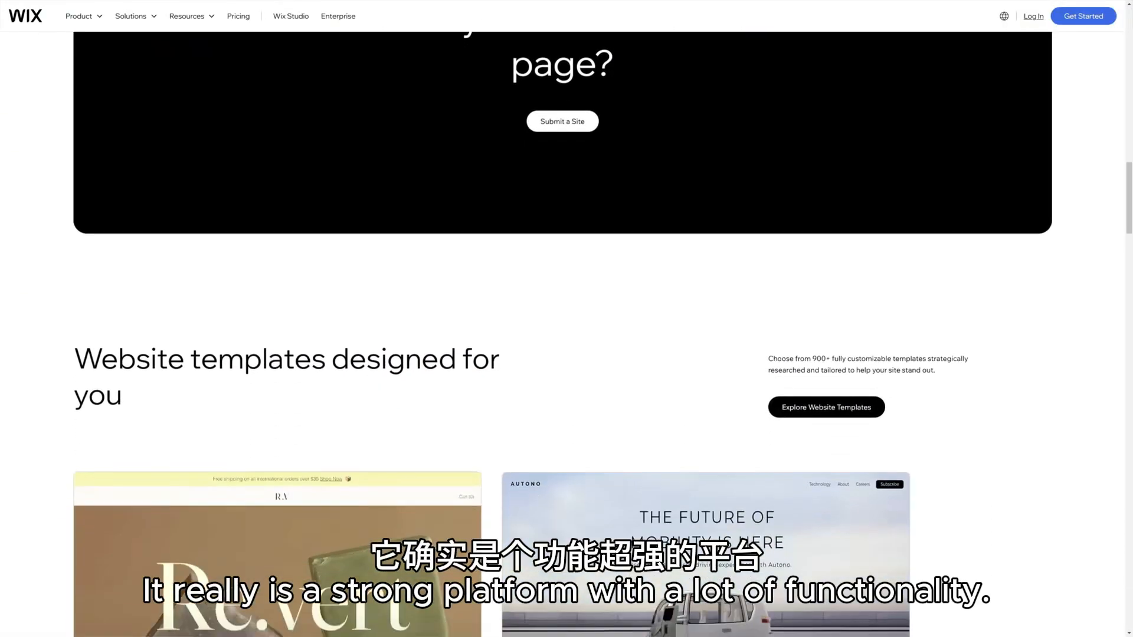
scroll(566, 330, "down", 10)
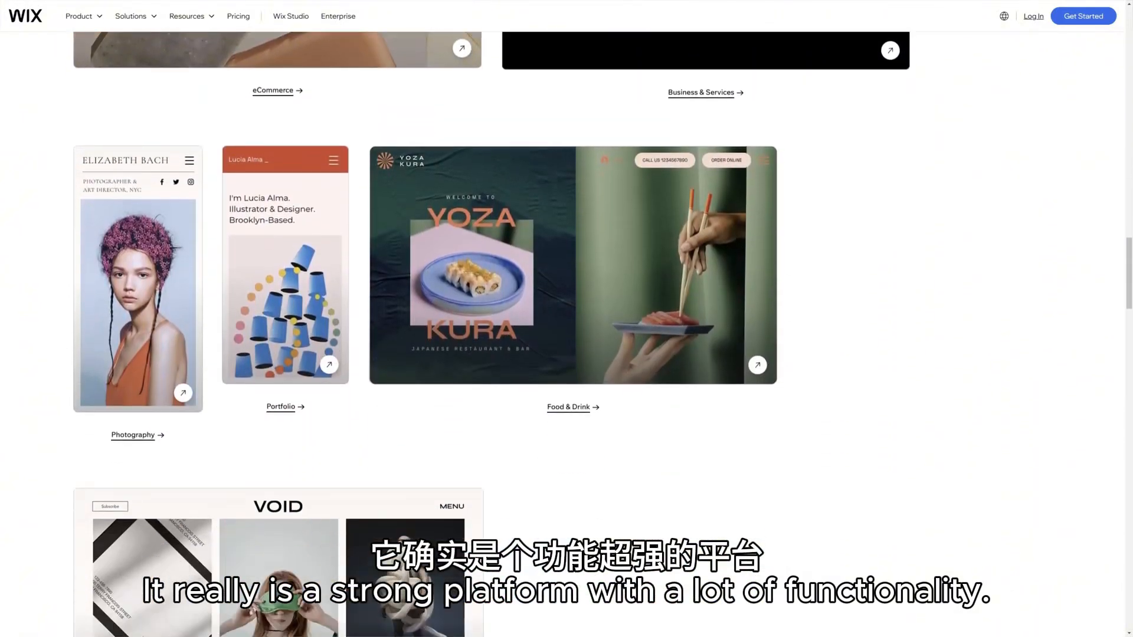
scroll(566, 330, "down", 10)
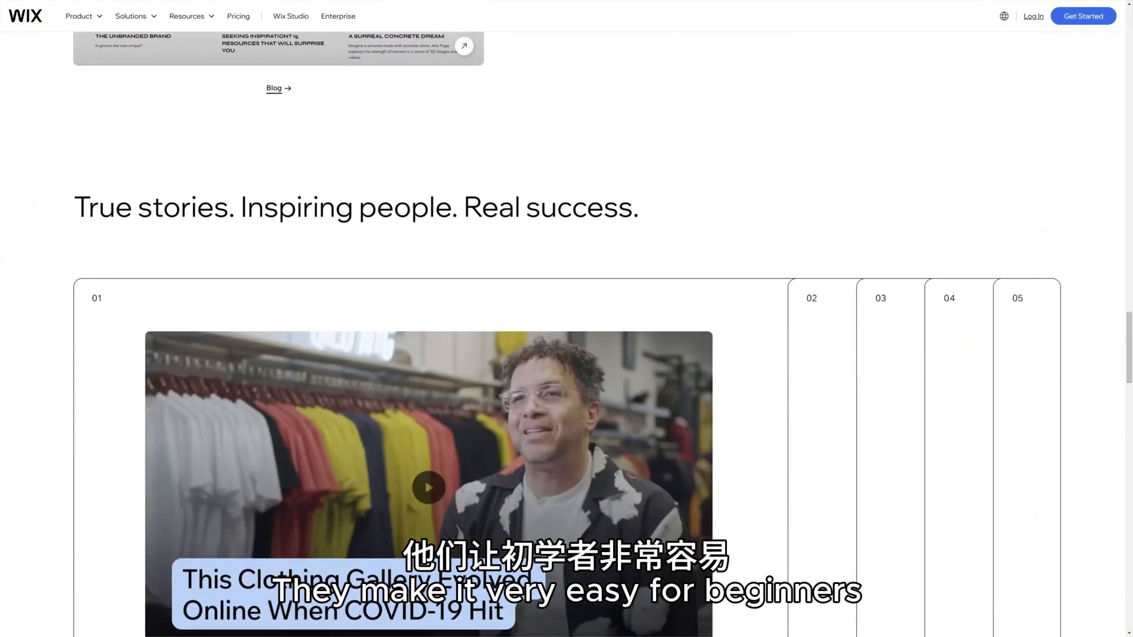
scroll(566, 336, "down", 9)
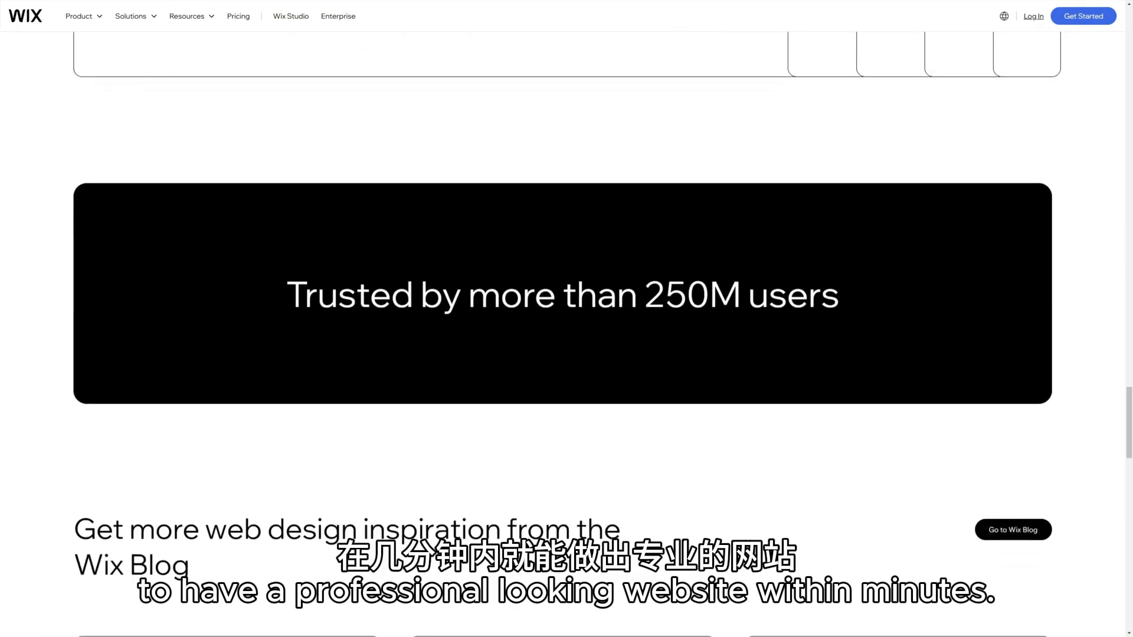